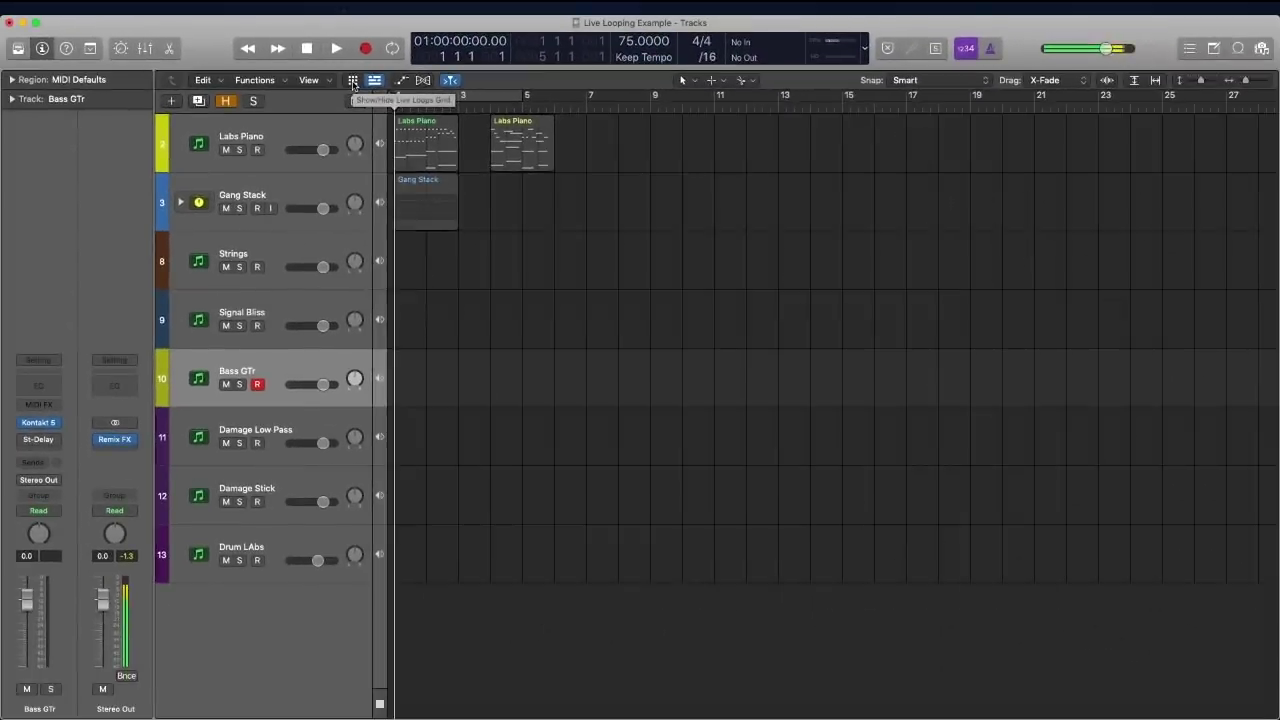
- Show the Live Loops grid, widen it, then toggle the Tracks area off and back on
left_click(352, 81)
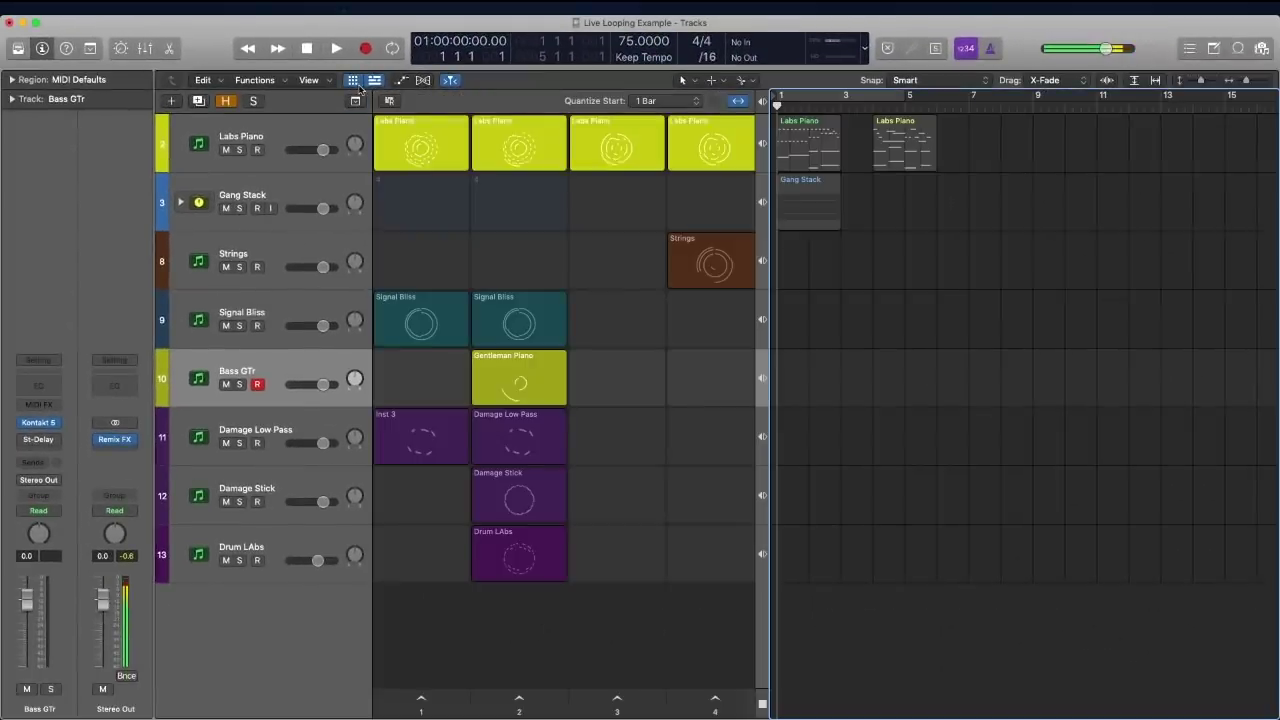
left_click_drag(771, 176, 877, 290)
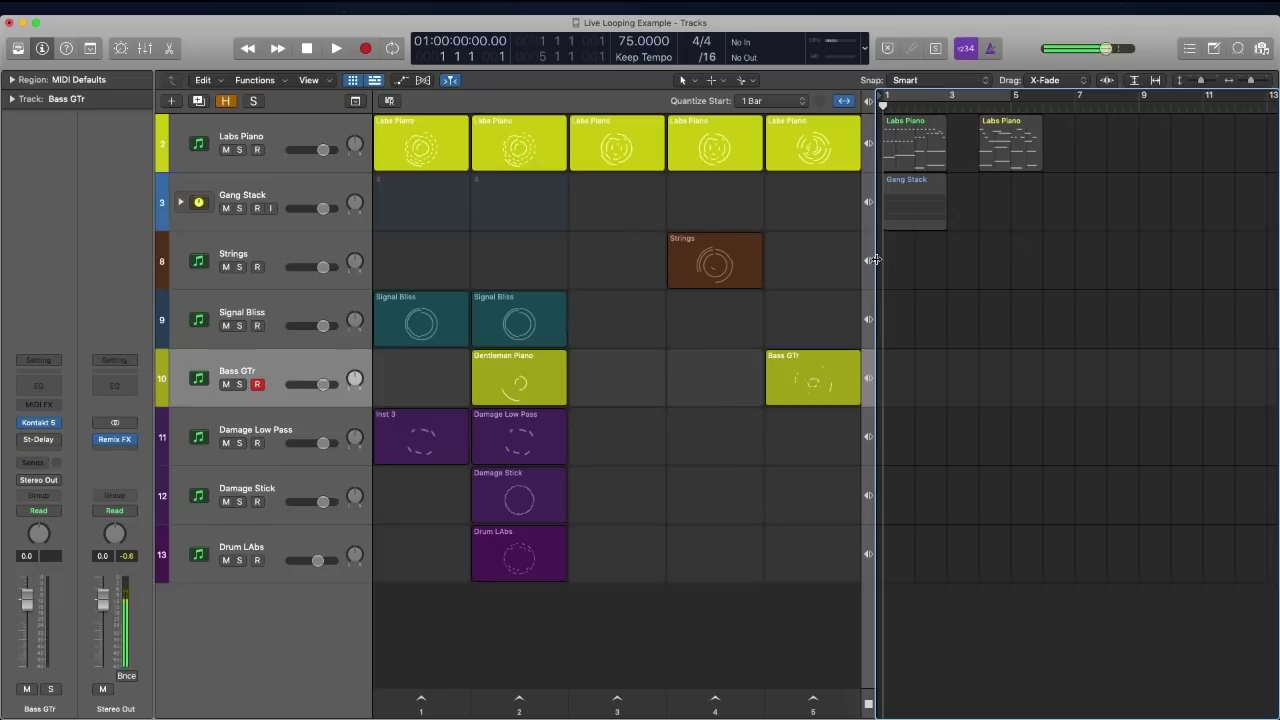
left_click(376, 83)
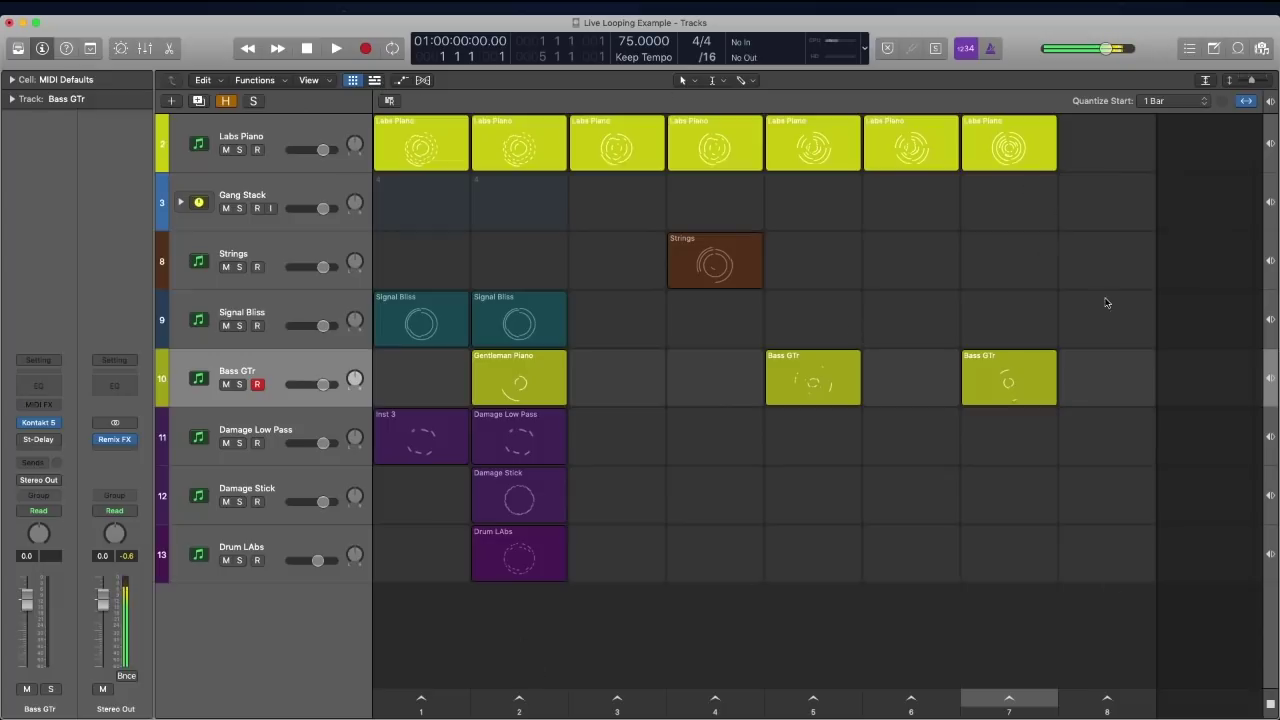
key("alt+b")
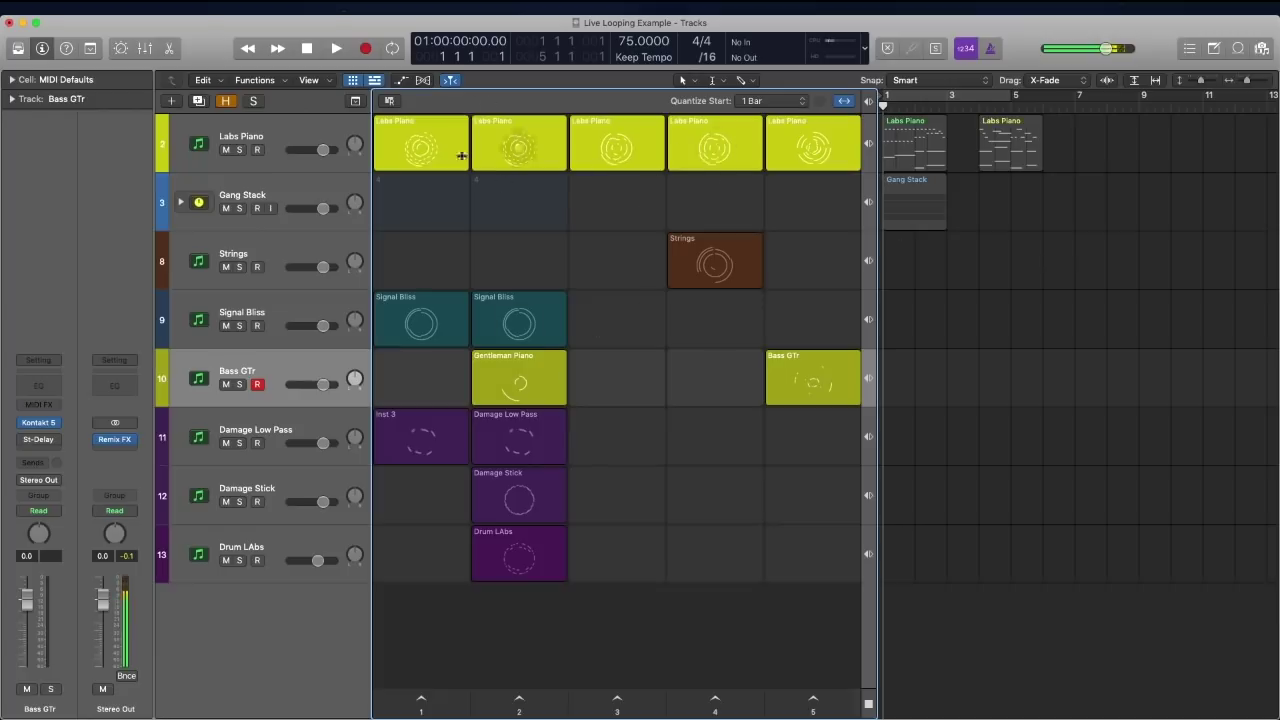
left_click(1044, 250)
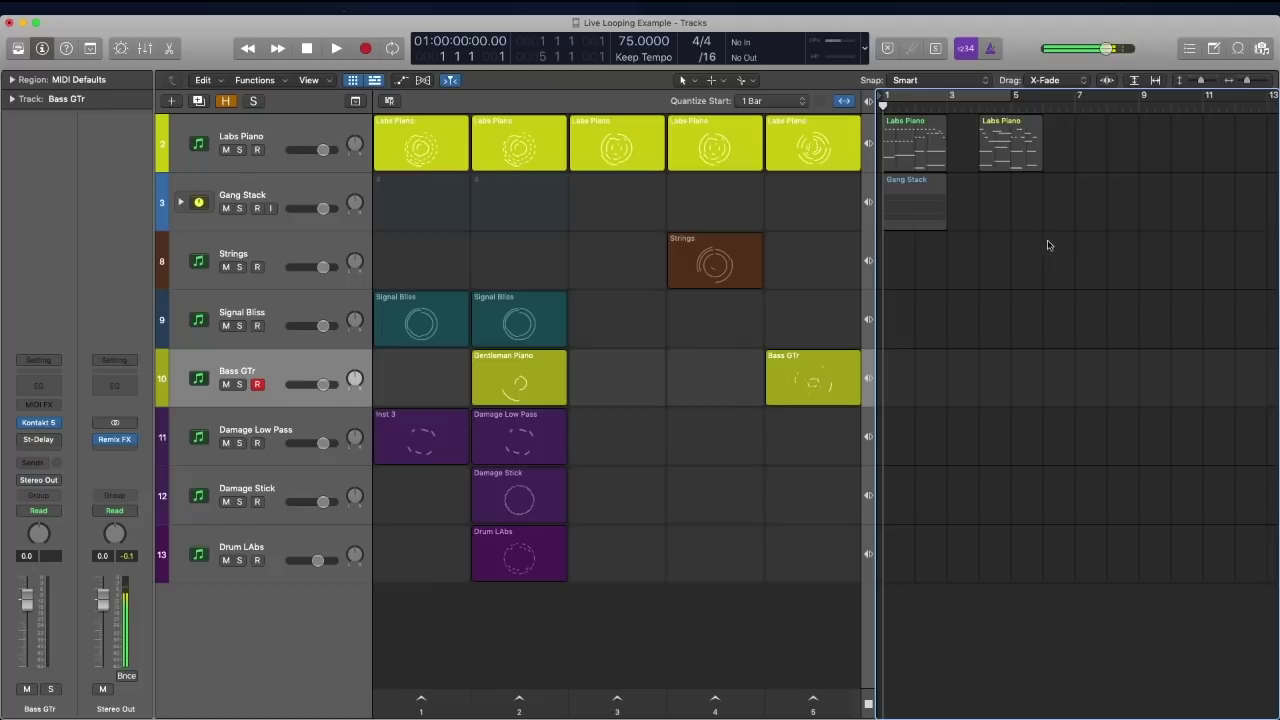
mouse_move(527, 175)
mouse_move(668, 248)
left_click(375, 83)
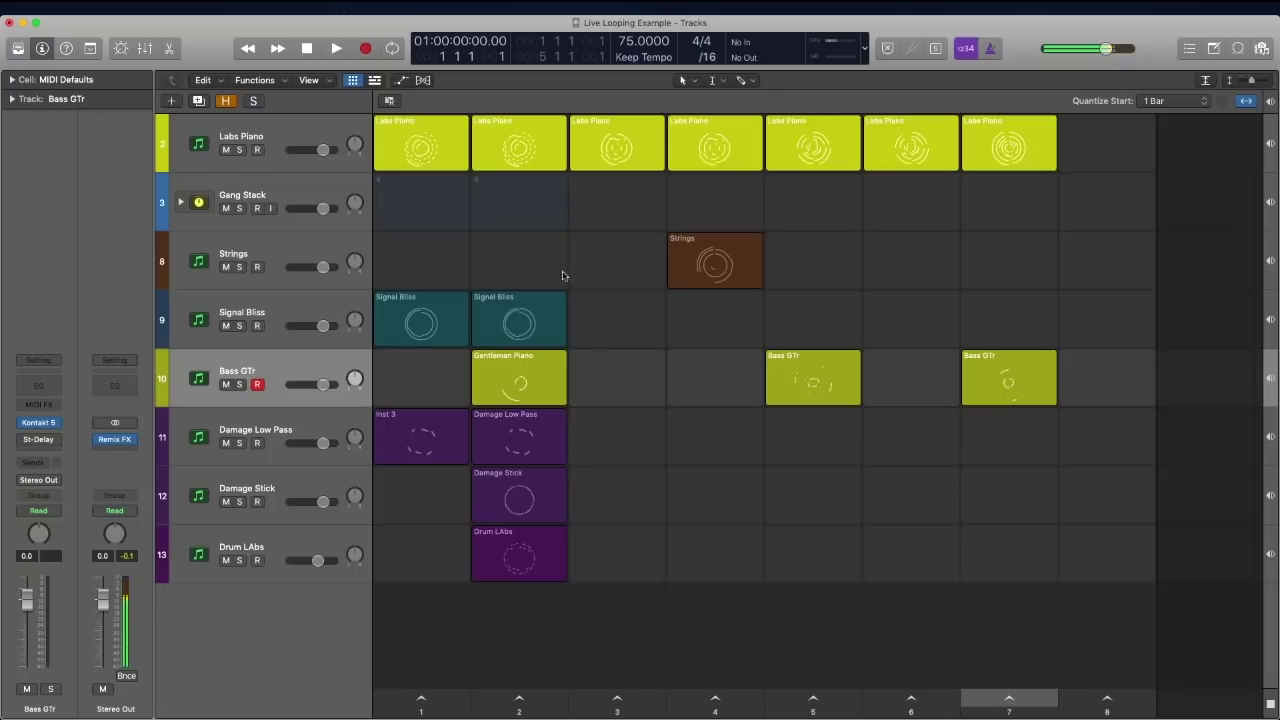
- Select the Labs Piano track header
mouse_move(474, 303)
left_click(298, 146)
- Record-enable the Labs Piano track so its R button turns red
left_click(257, 150)
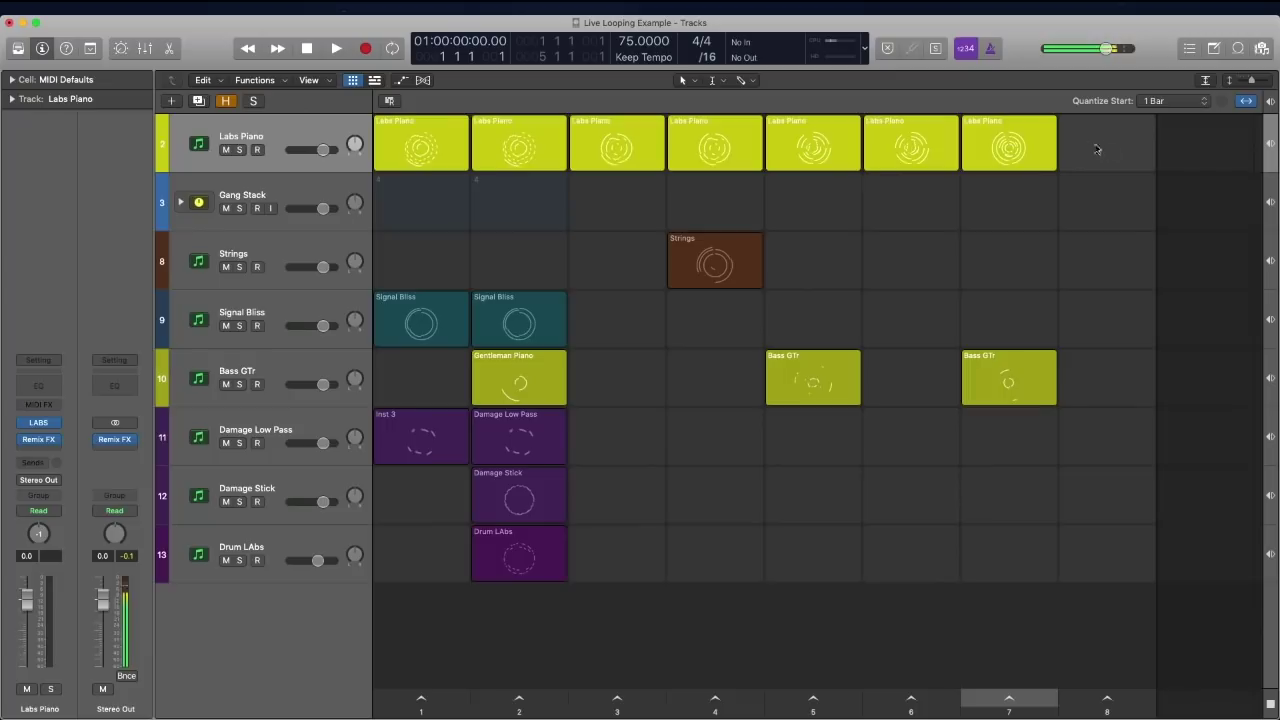
scroll(1115, 150, "right", 1)
left_click(257, 150)
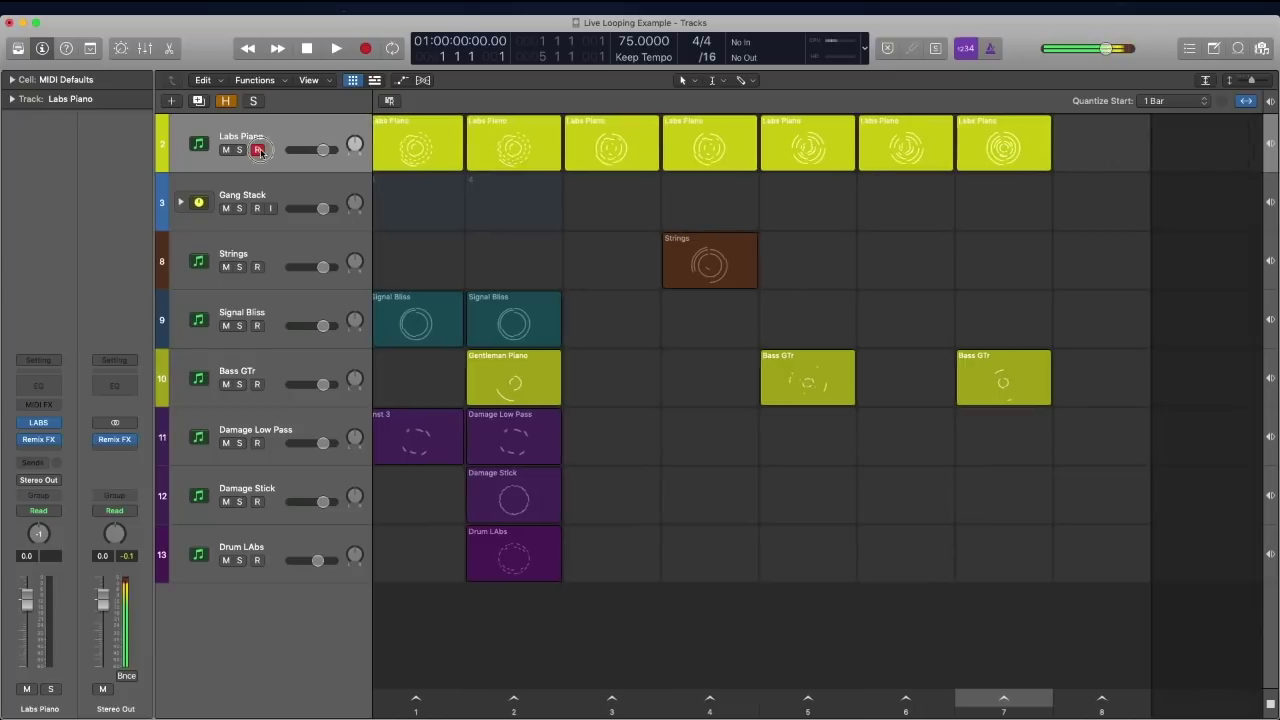
mouse_move(1103, 146)
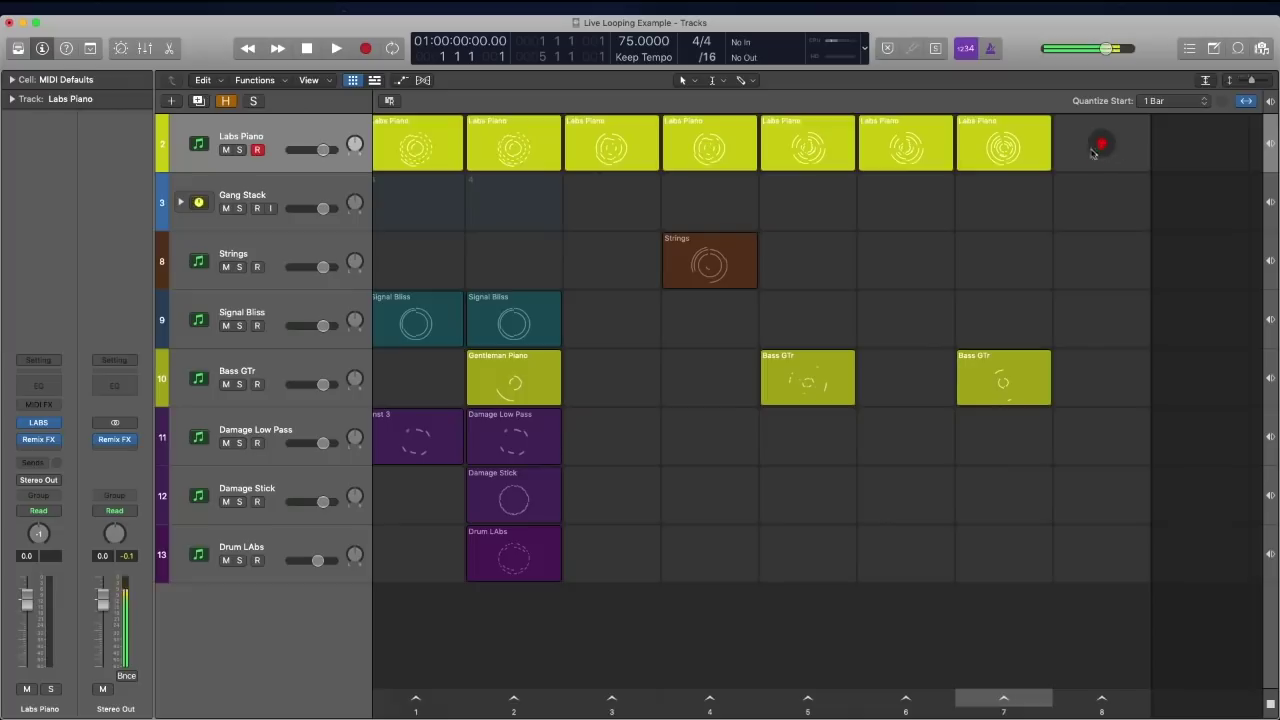
- Record a Labs Piano loop into the empty scene 8 cell, play it, and open its notes
left_click(1101, 147)
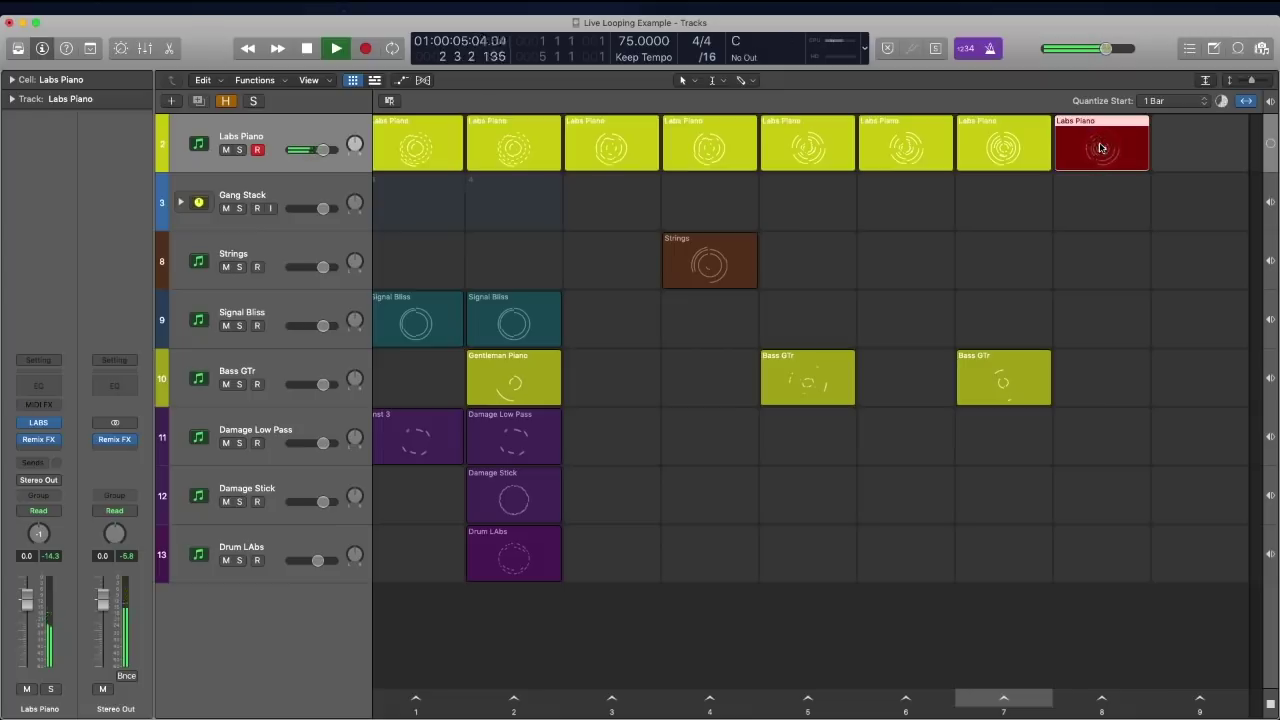
left_click(1100, 148)
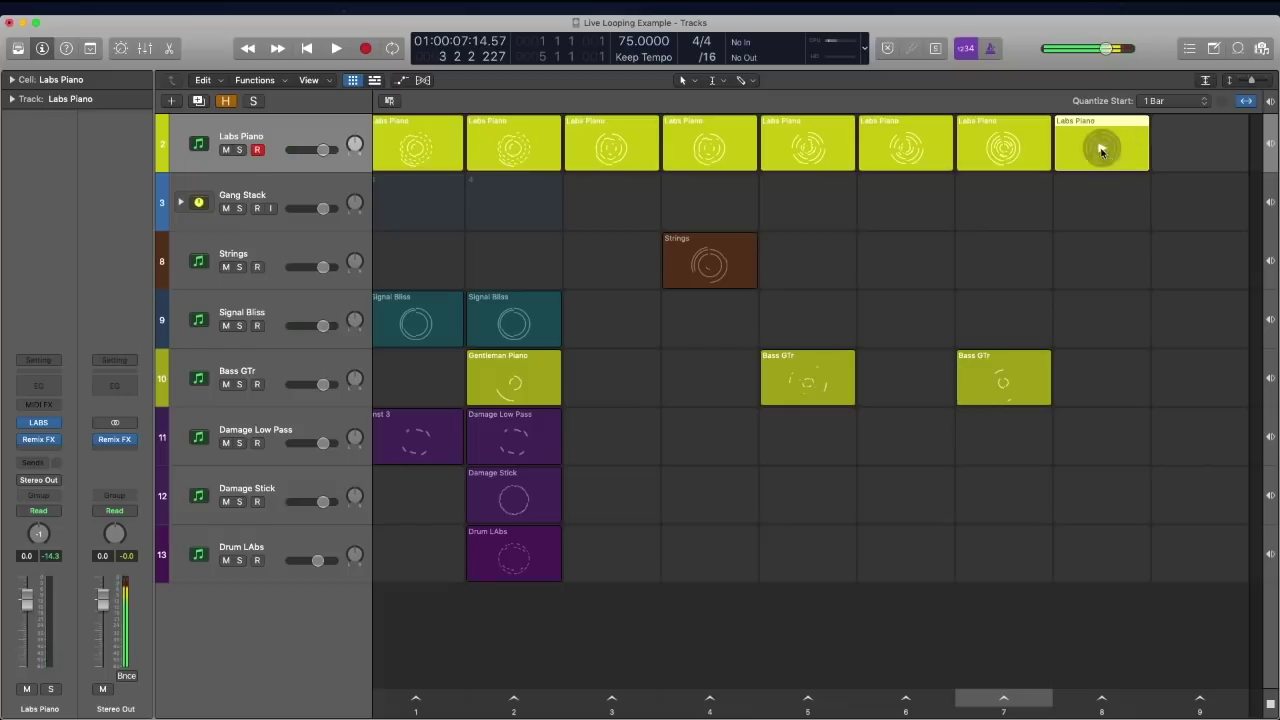
left_click(1100, 149)
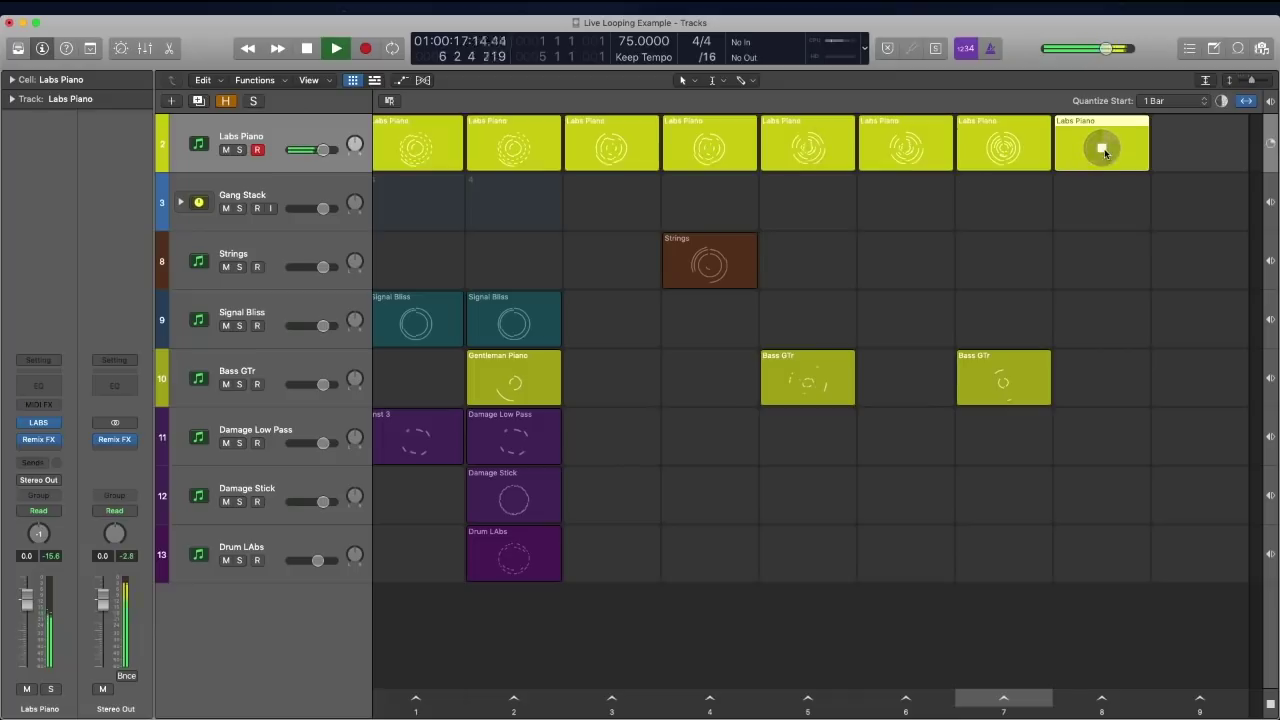
double_click(1100, 145)
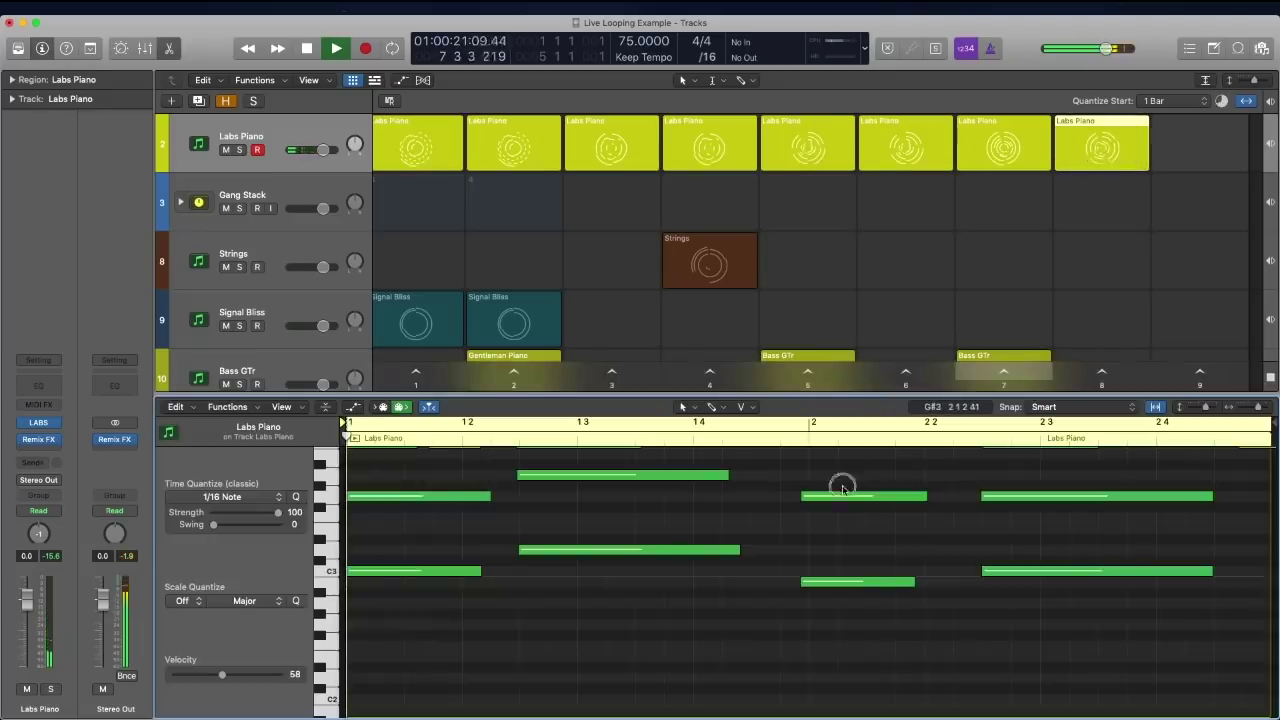
- Select then deselect all the loop's notes, and stop and restart the scene 8 cell
key("super+a")
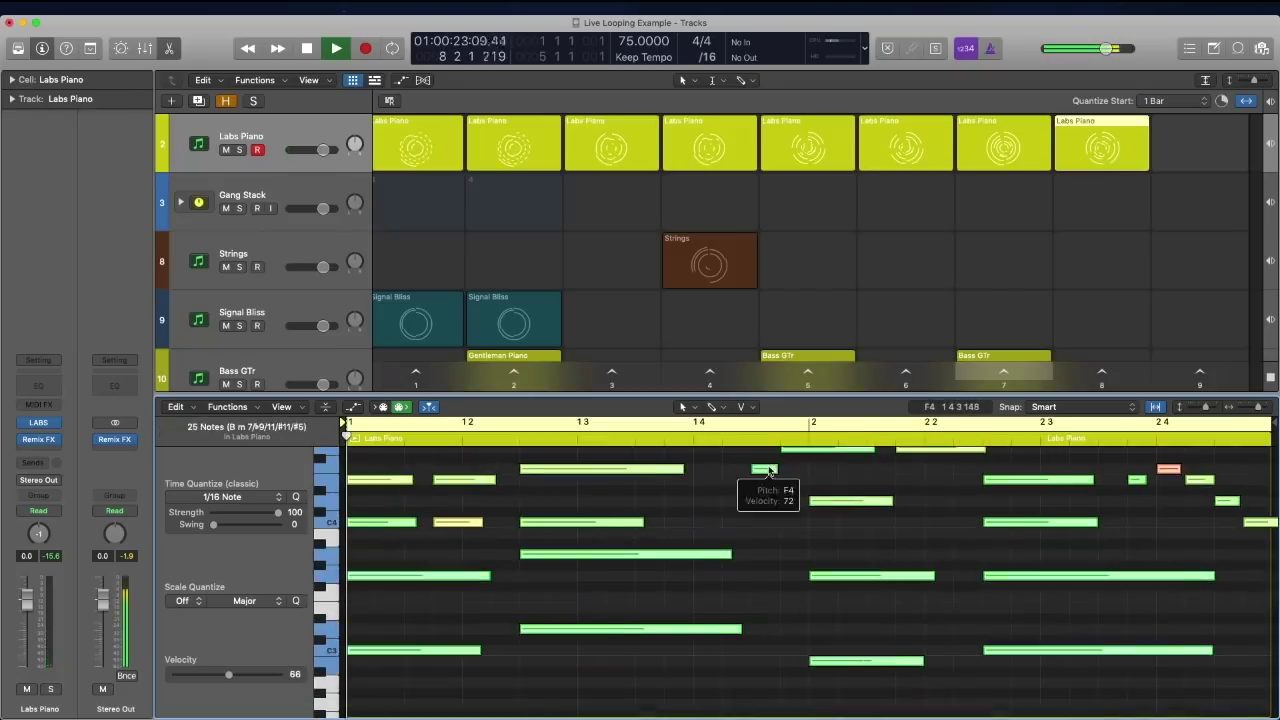
left_click(651, 486)
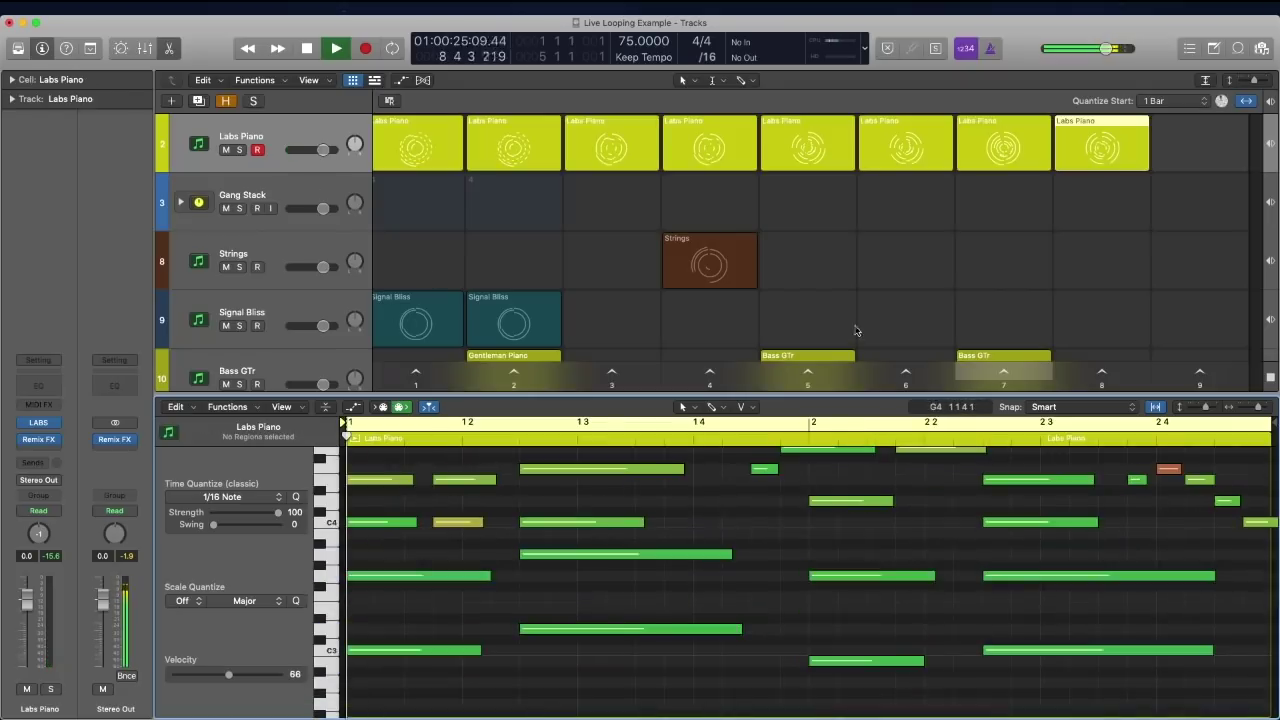
left_click(1100, 148)
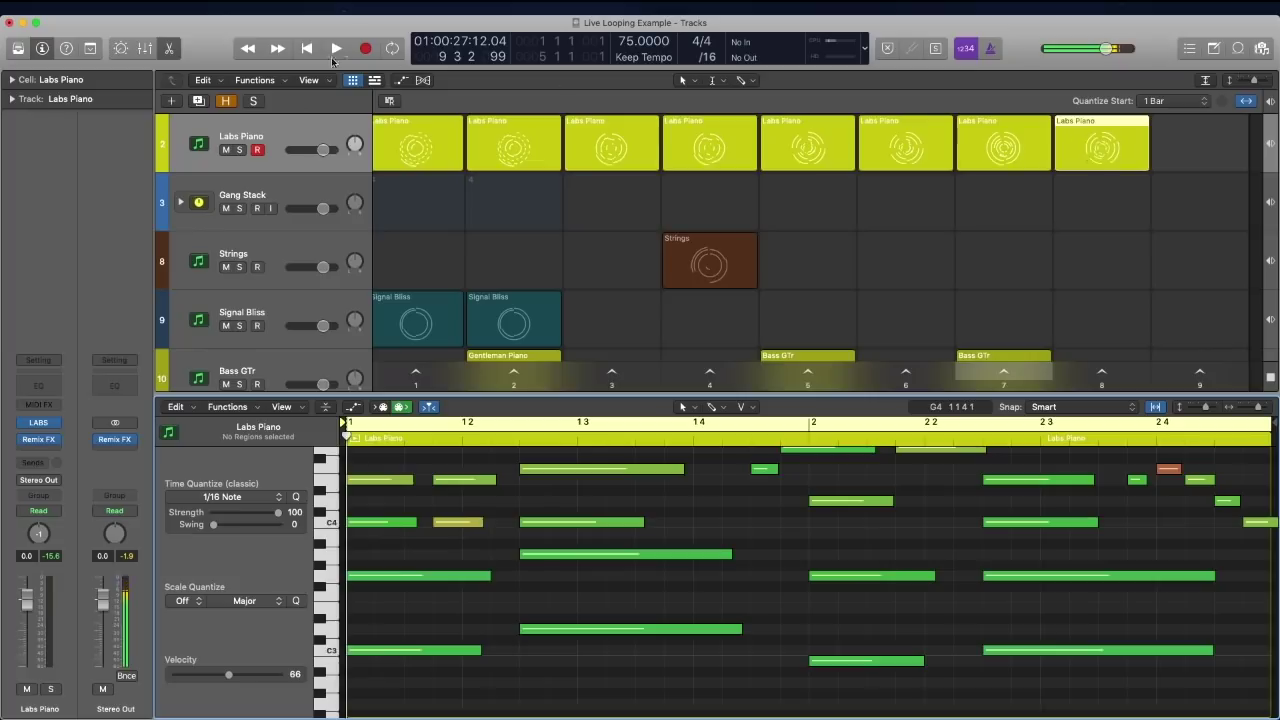
left_click(1099, 150)
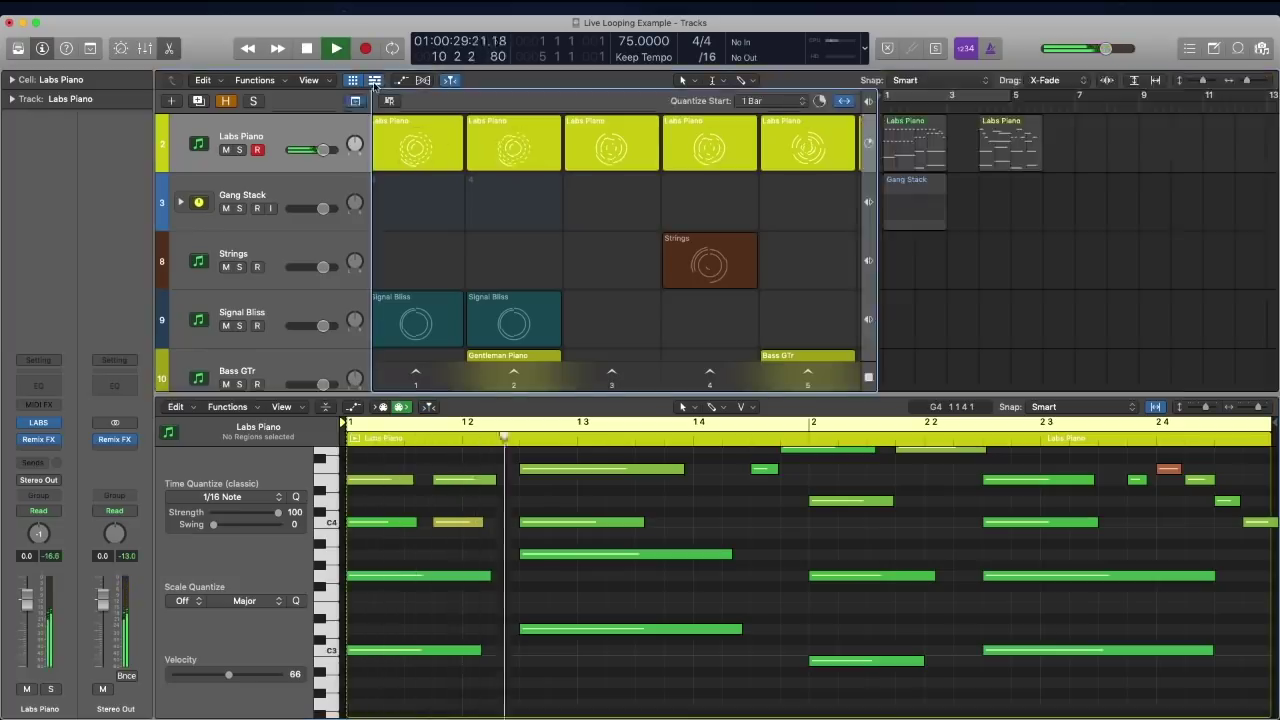
- Open the Tracks area beside the grid, stop playback, toggle Tracks view, and deselect the cell
left_click_drag(1268, 224, 872, 224)
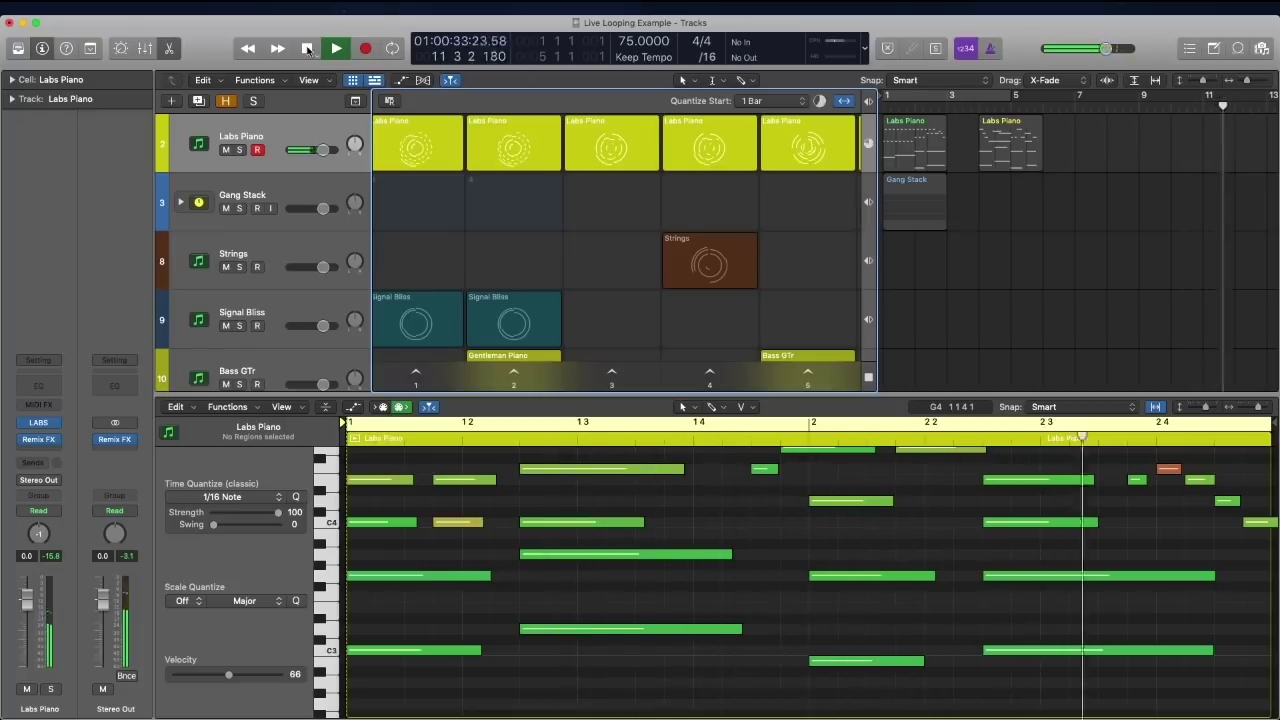
left_click(307, 48)
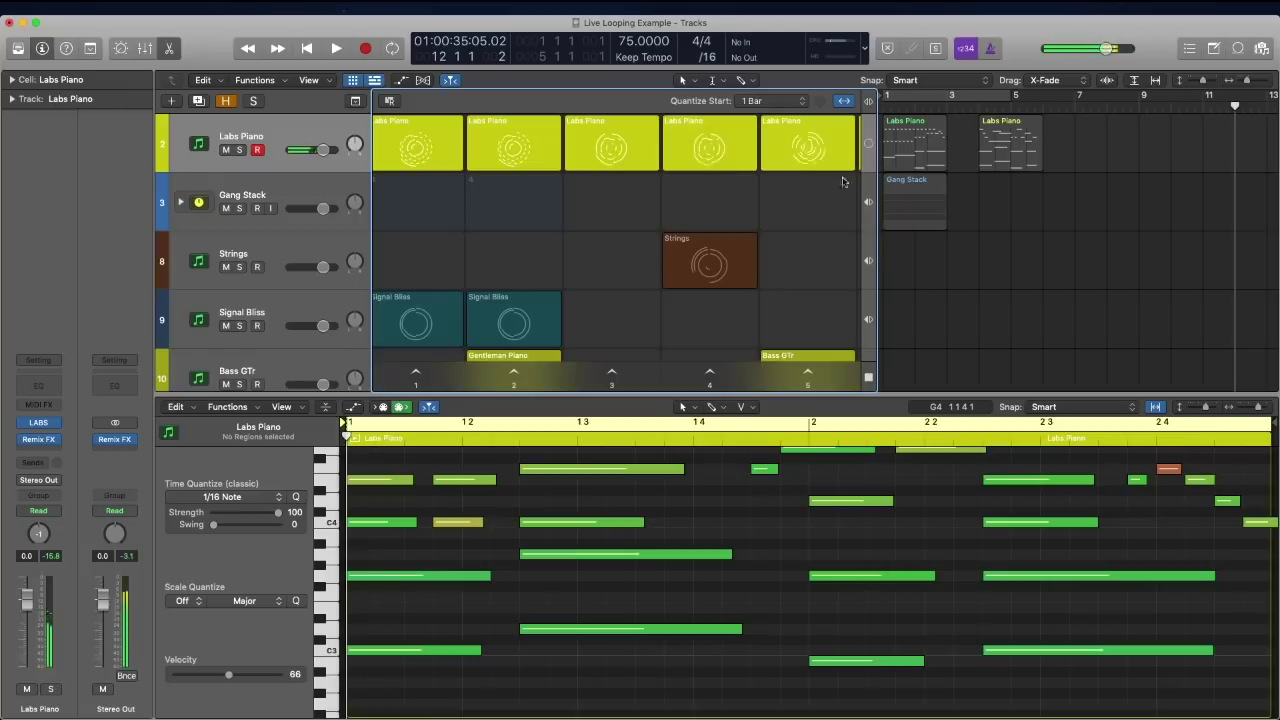
mouse_move(810, 150)
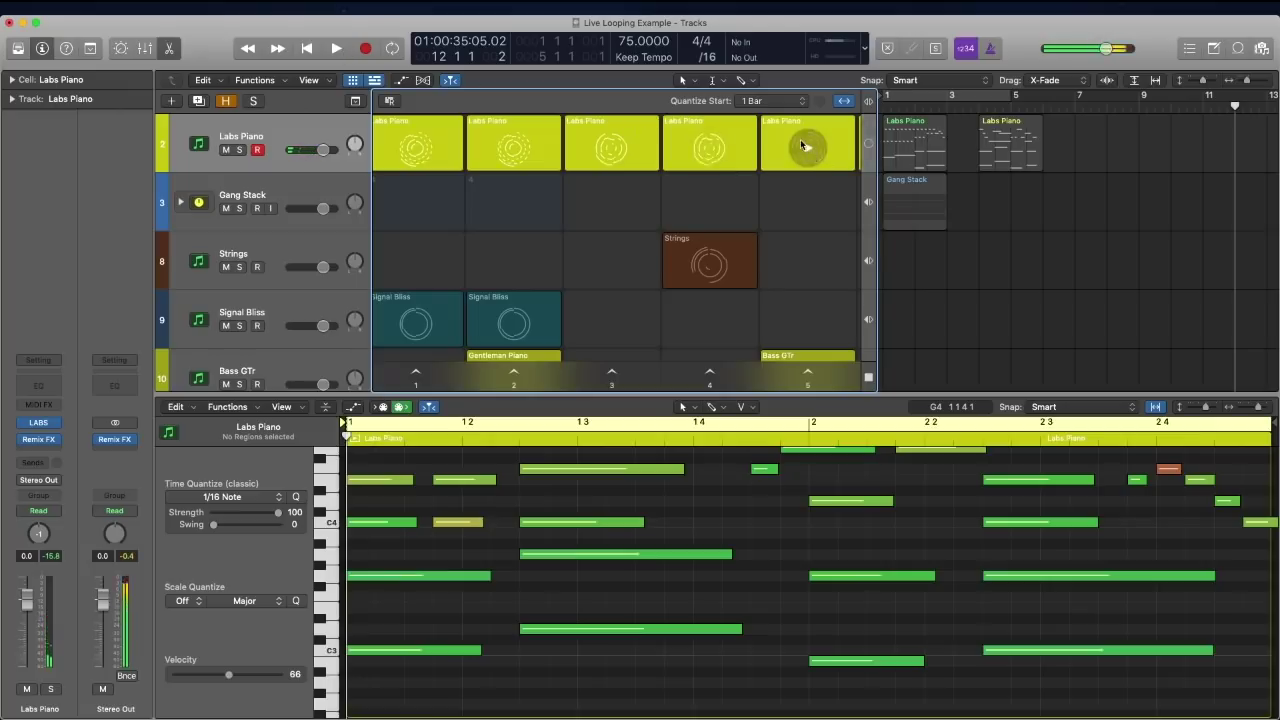
left_click(375, 83)
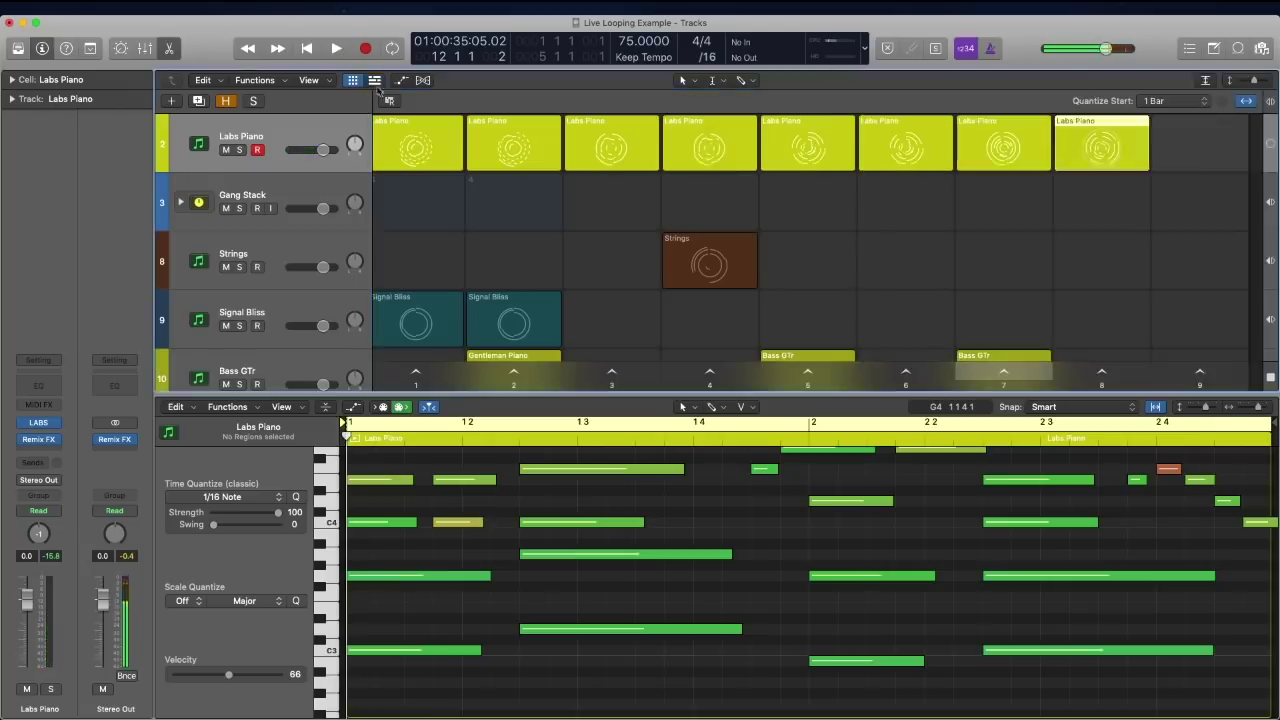
left_click(374, 81)
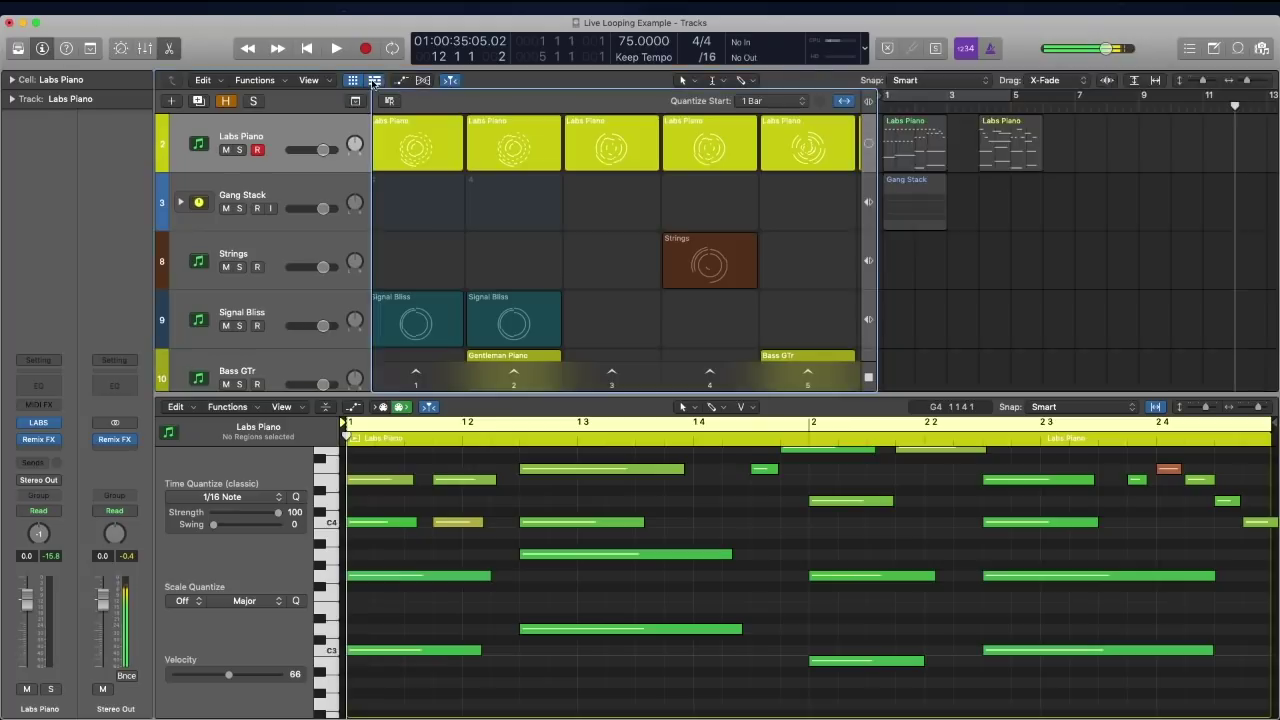
left_click(1000, 226)
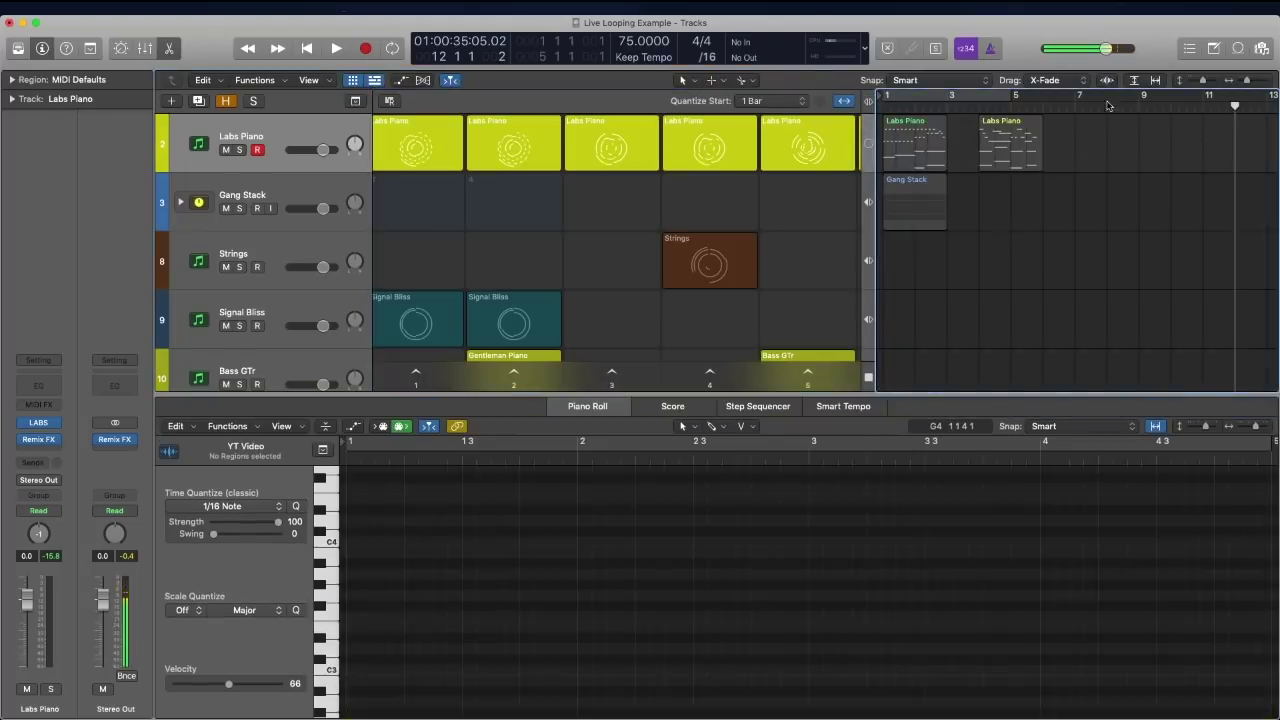
- Hand playback to the arrangement, hide and reshow the grid, and return the playhead to start
left_click(868, 101)
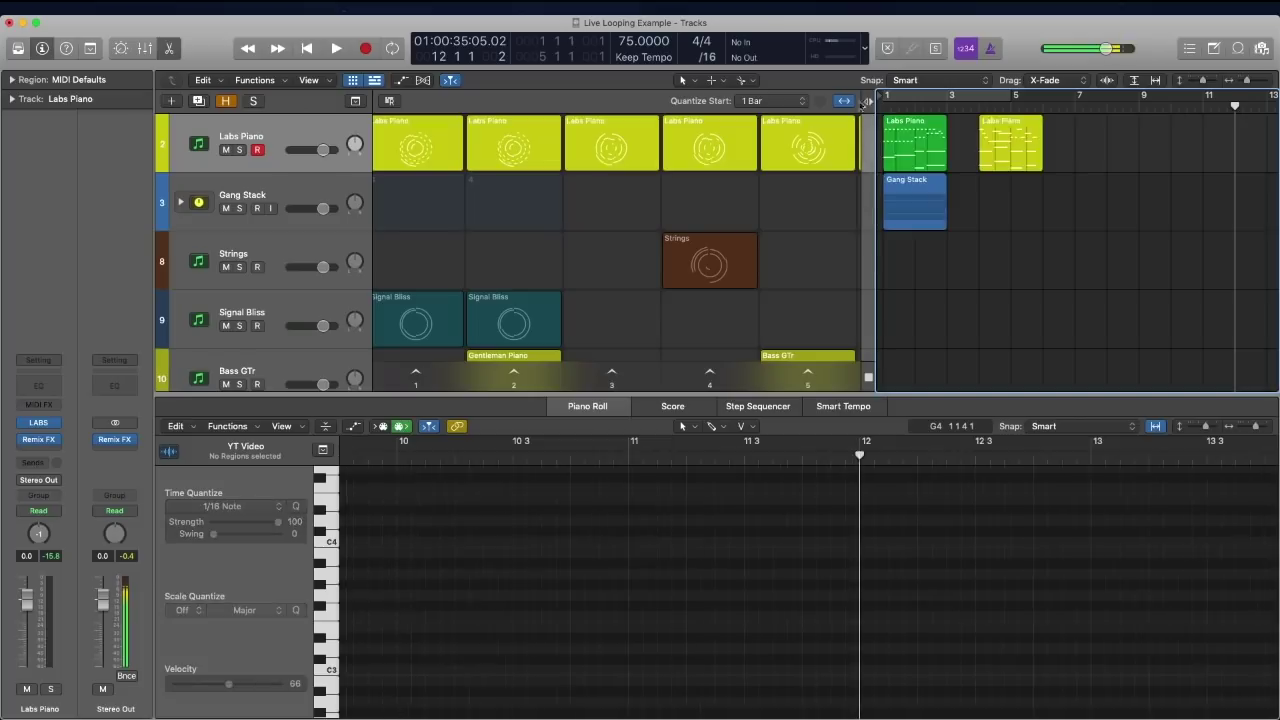
left_click(355, 80)
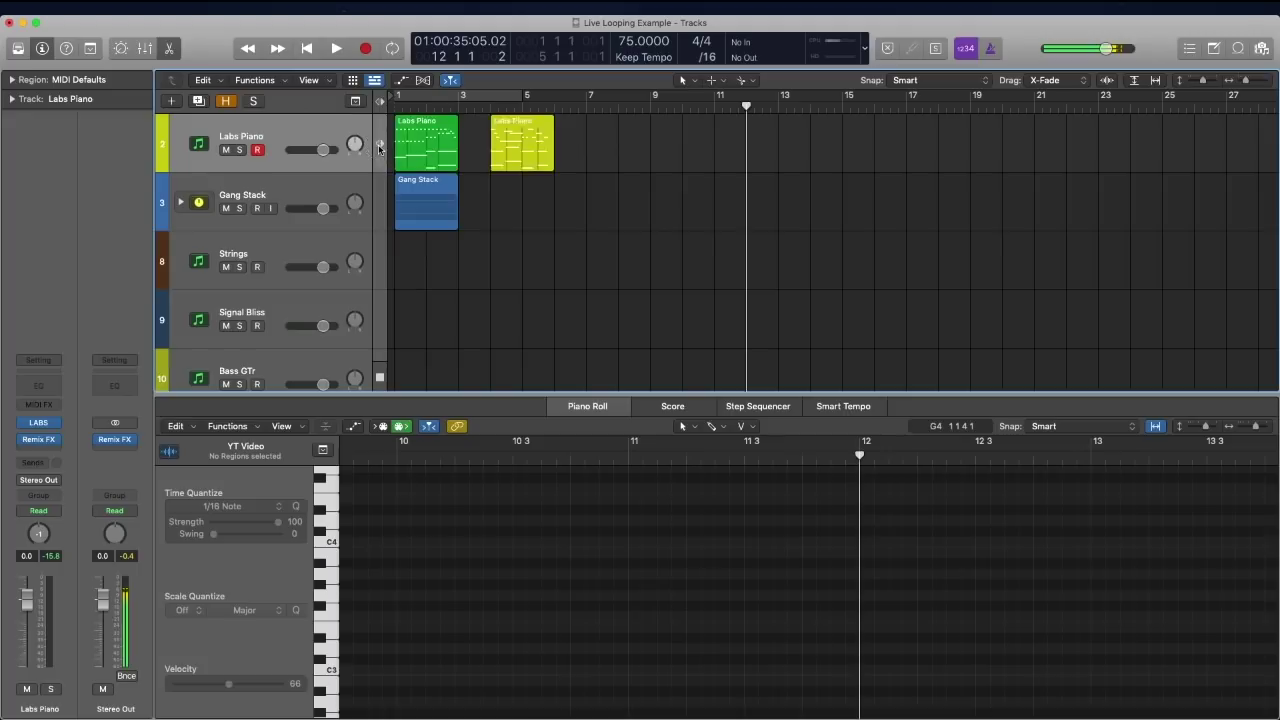
left_click(352, 80)
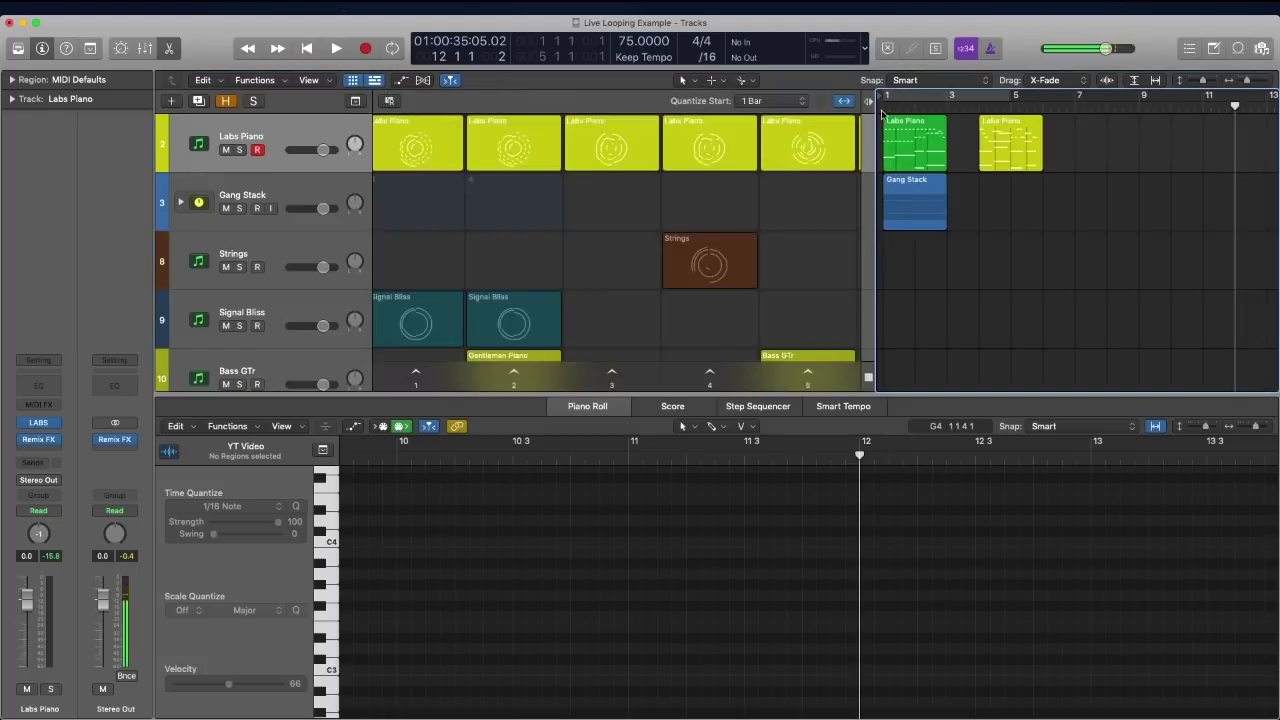
key("Return")
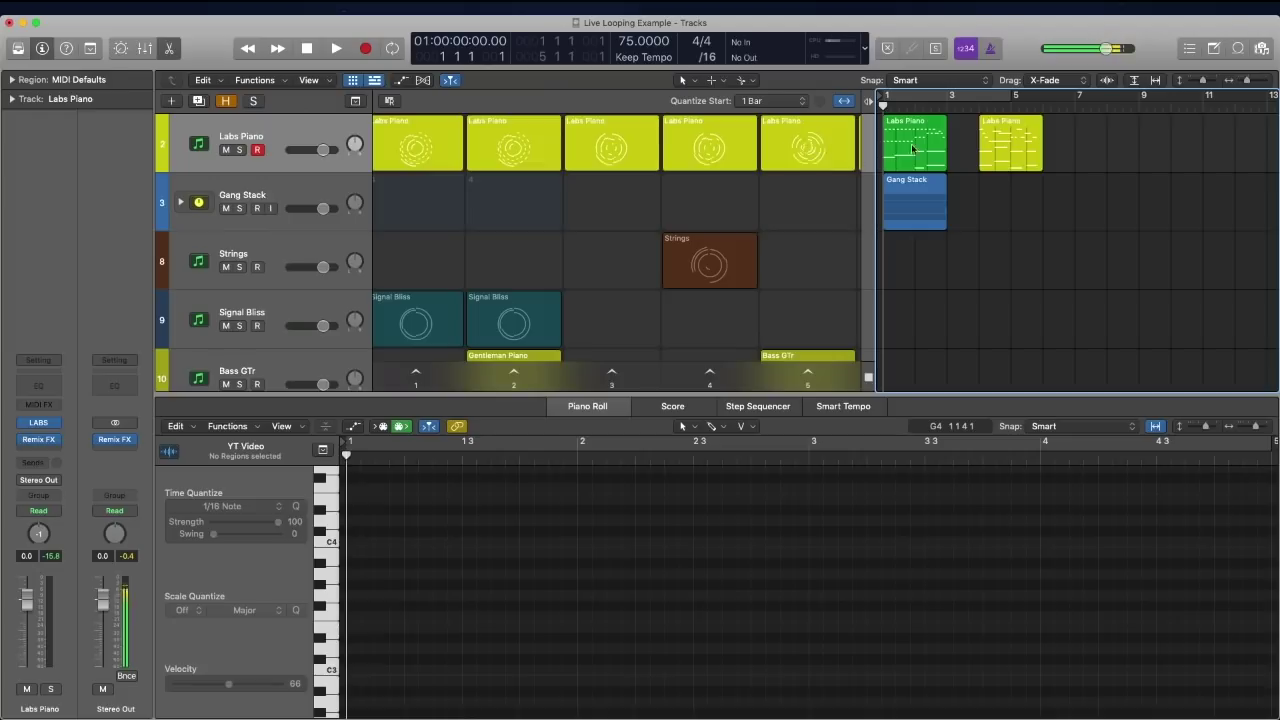
- Toggle activation of the Labs Piano and Gang Stack regions, deselect them, and hide the timeline
left_click(903, 148)
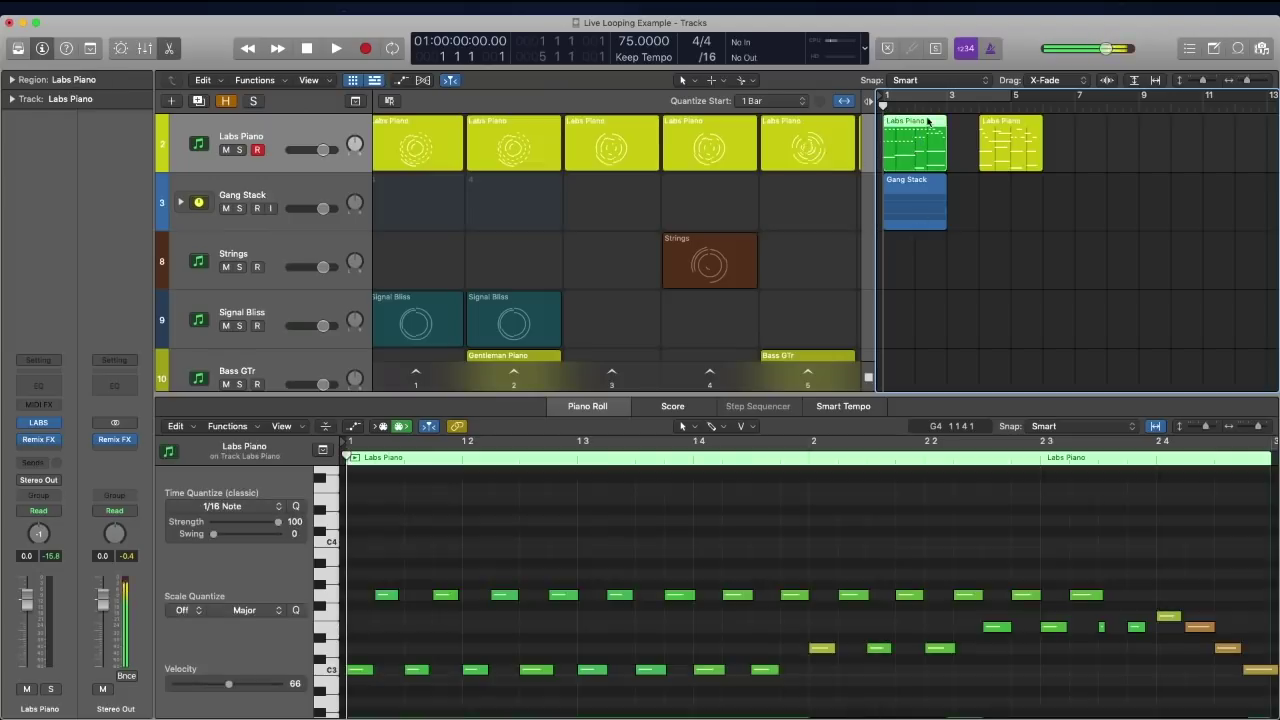
left_click(932, 200, "shift")
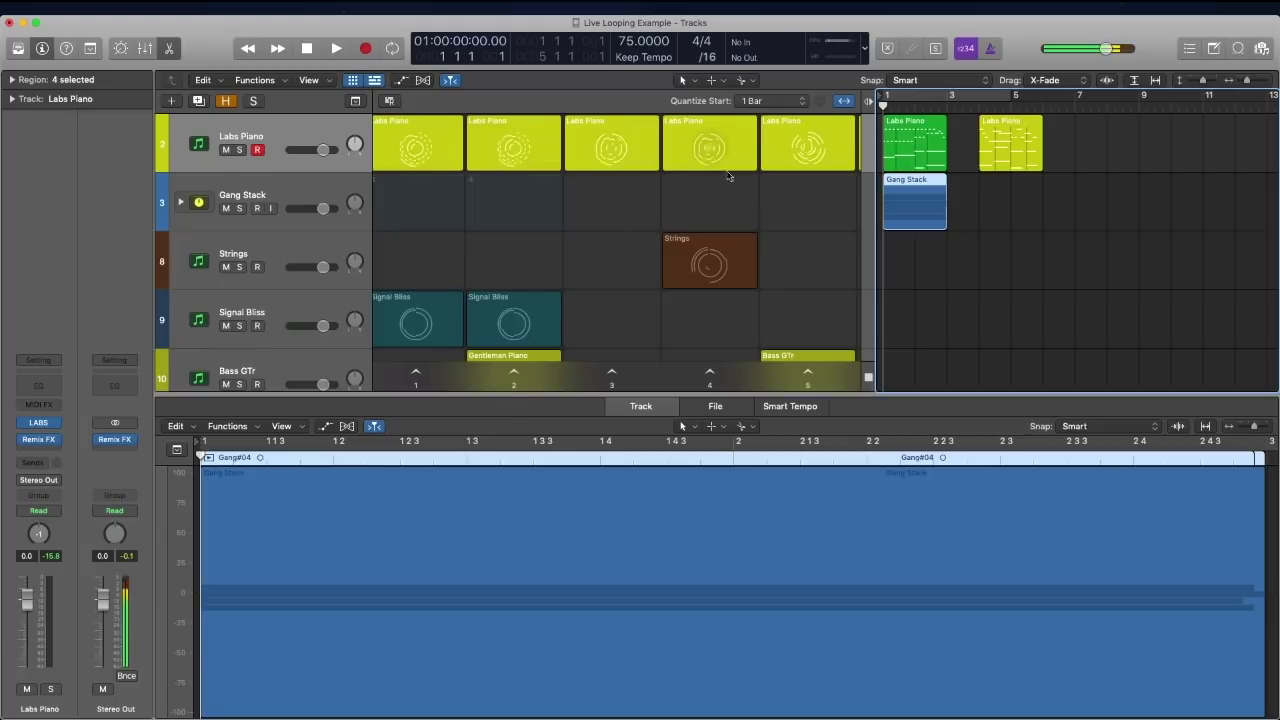
left_click(869, 102)
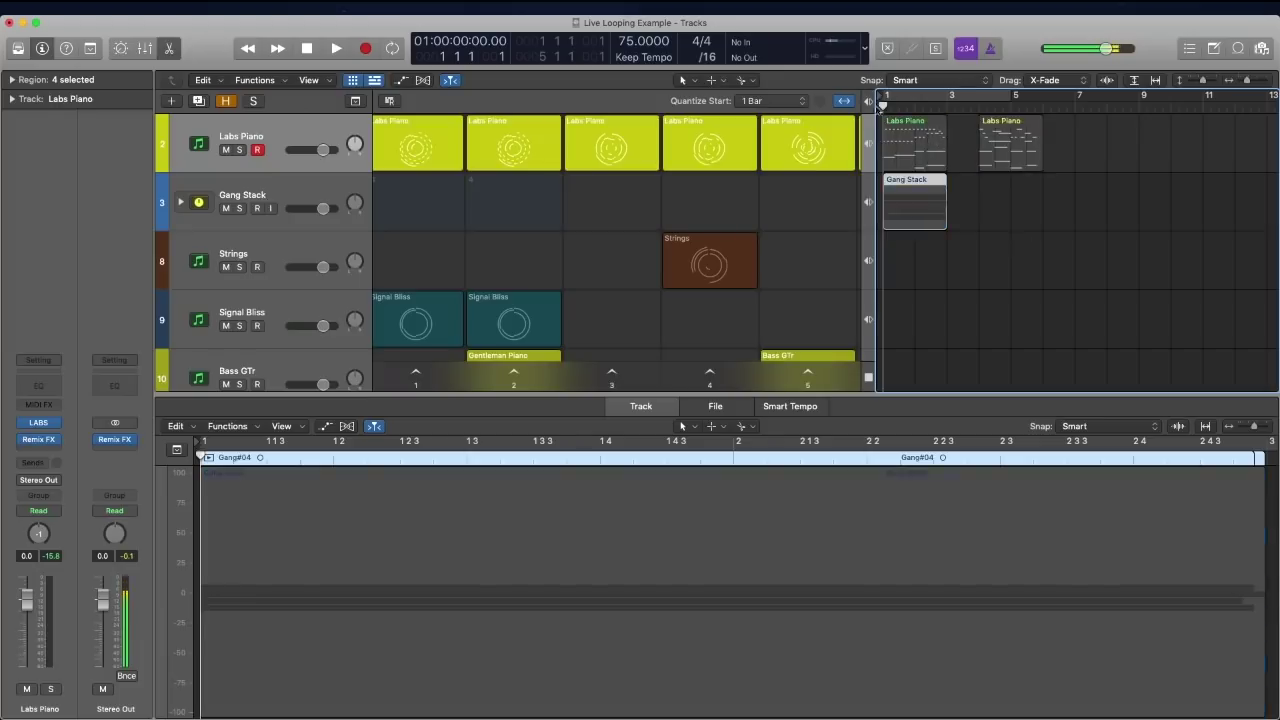
left_click(877, 108)
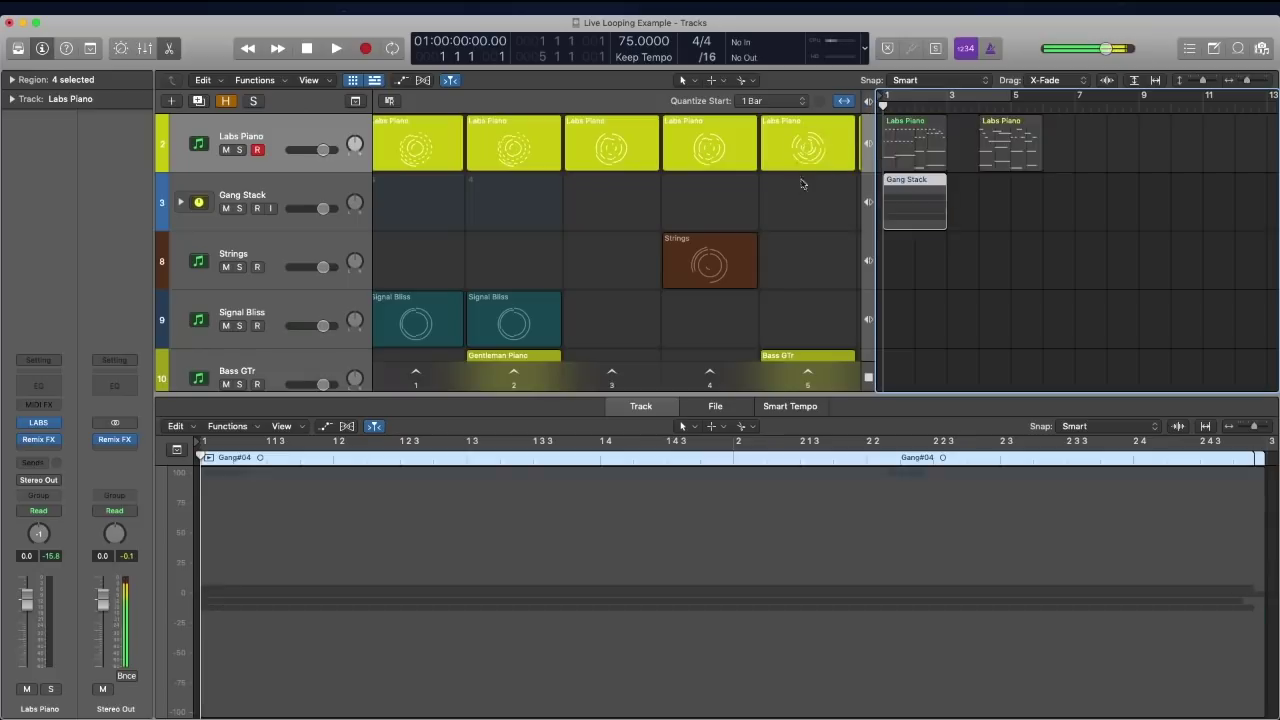
left_click(870, 106)
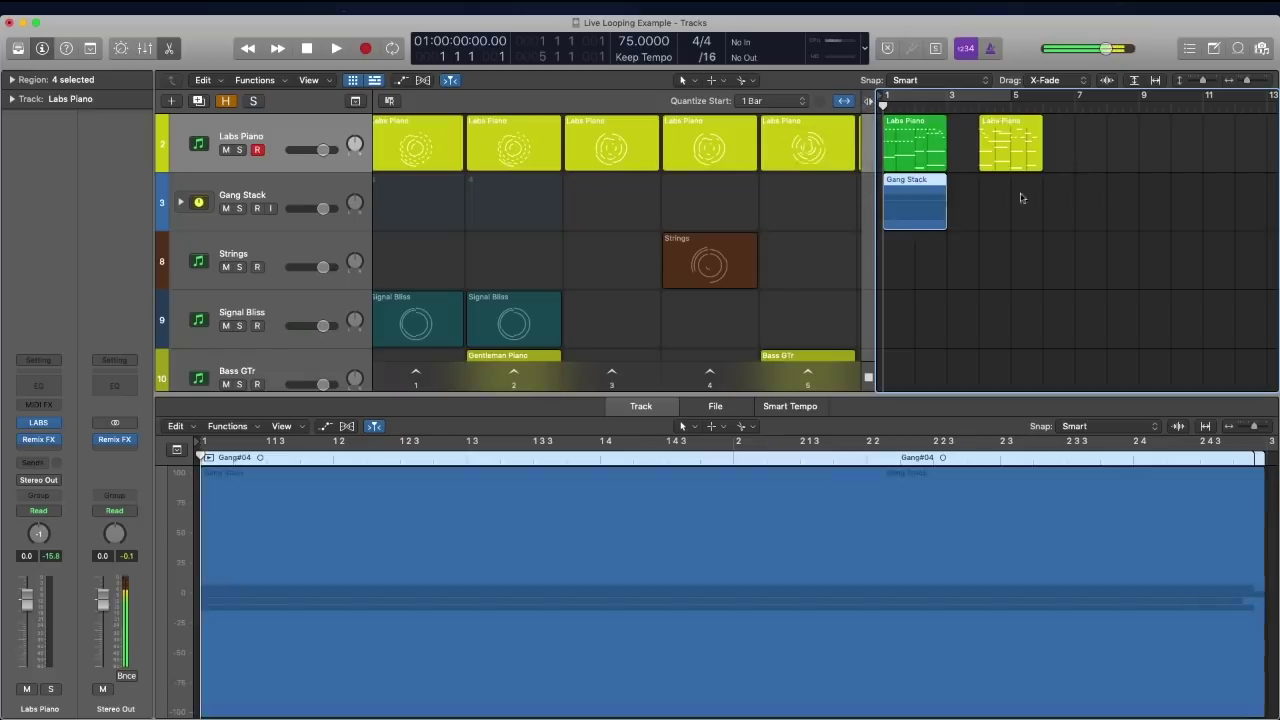
left_click(1081, 231)
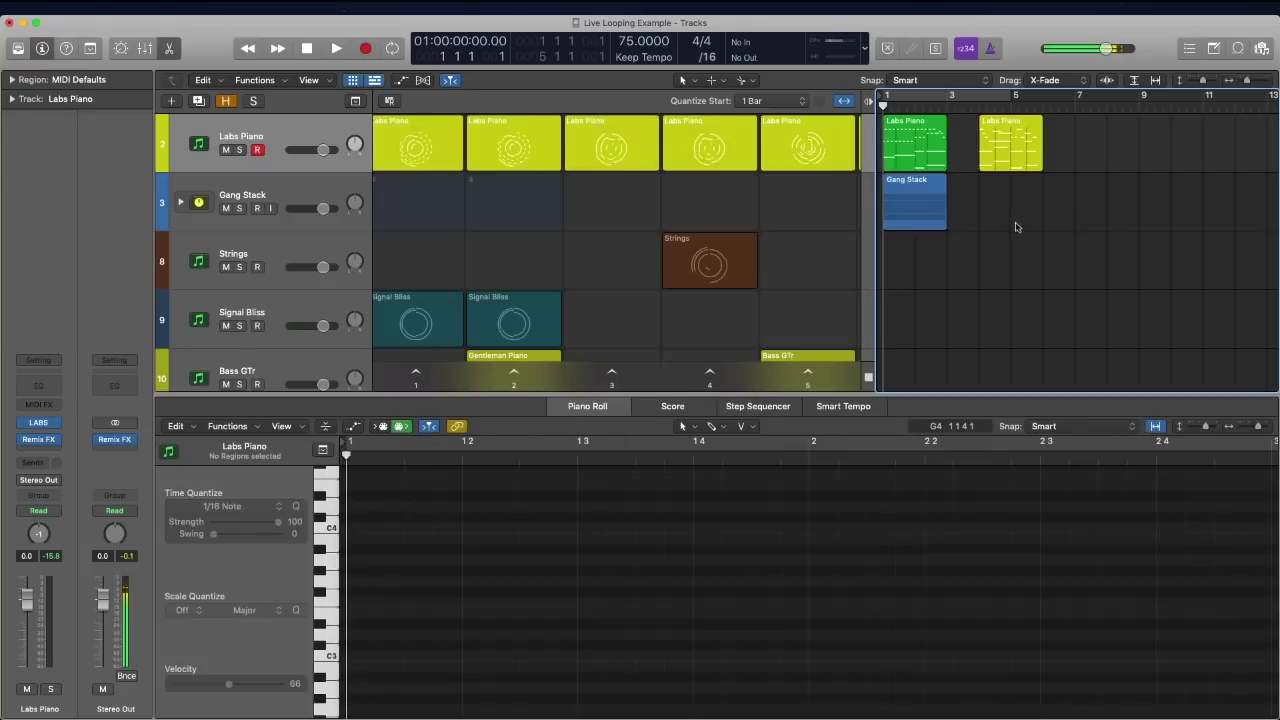
left_click(374, 80)
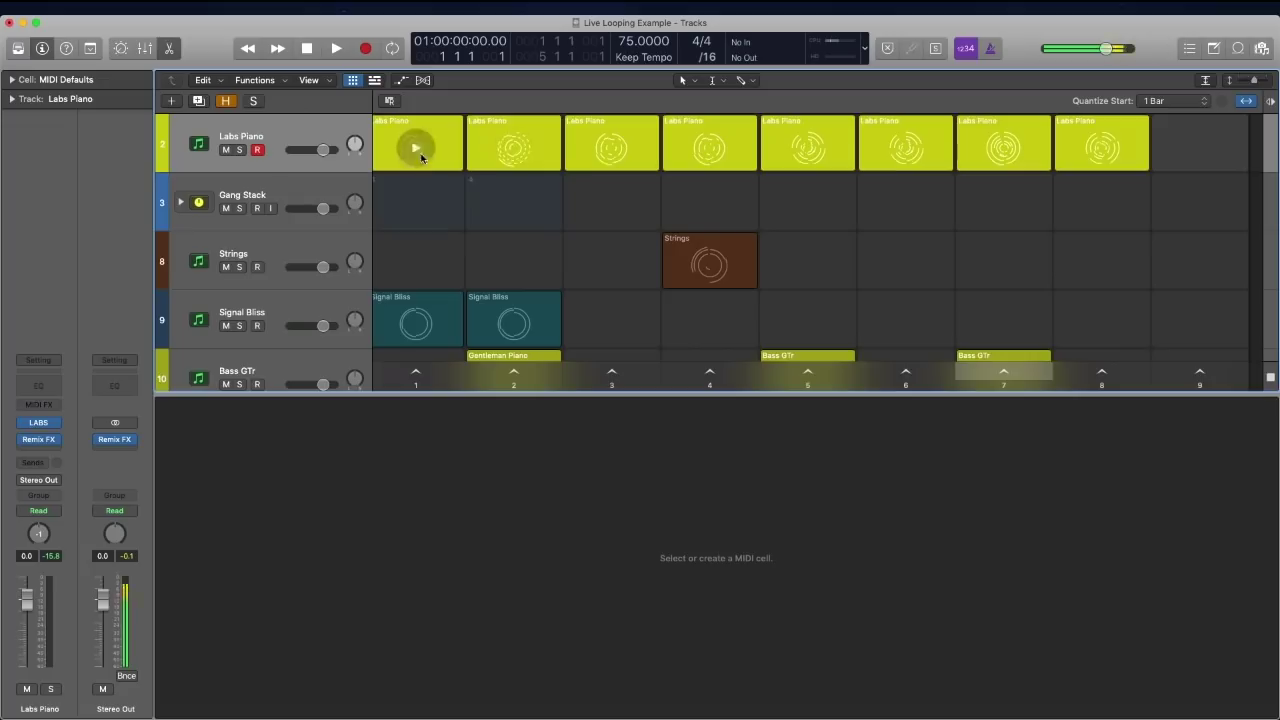
- View the last Labs Piano cell's notes in the Piano Roll, then close the editor with E
left_click(1072, 157)
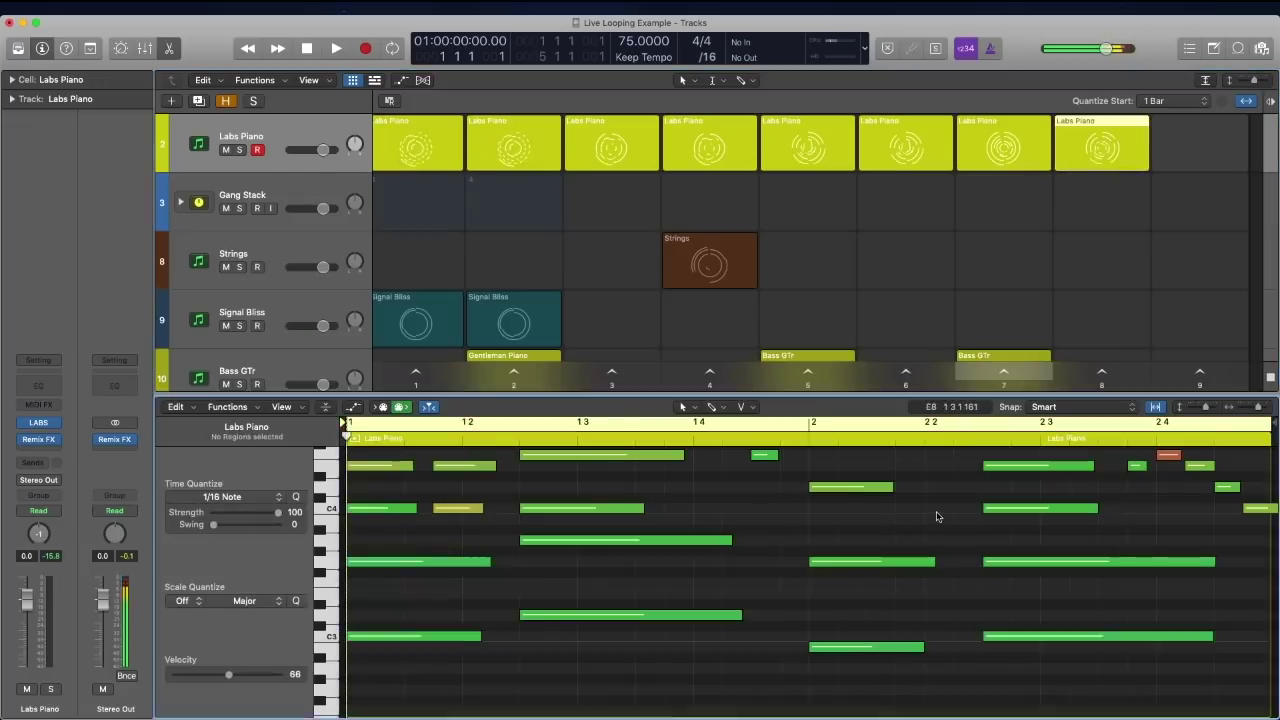
scroll(938, 516, "up", 2)
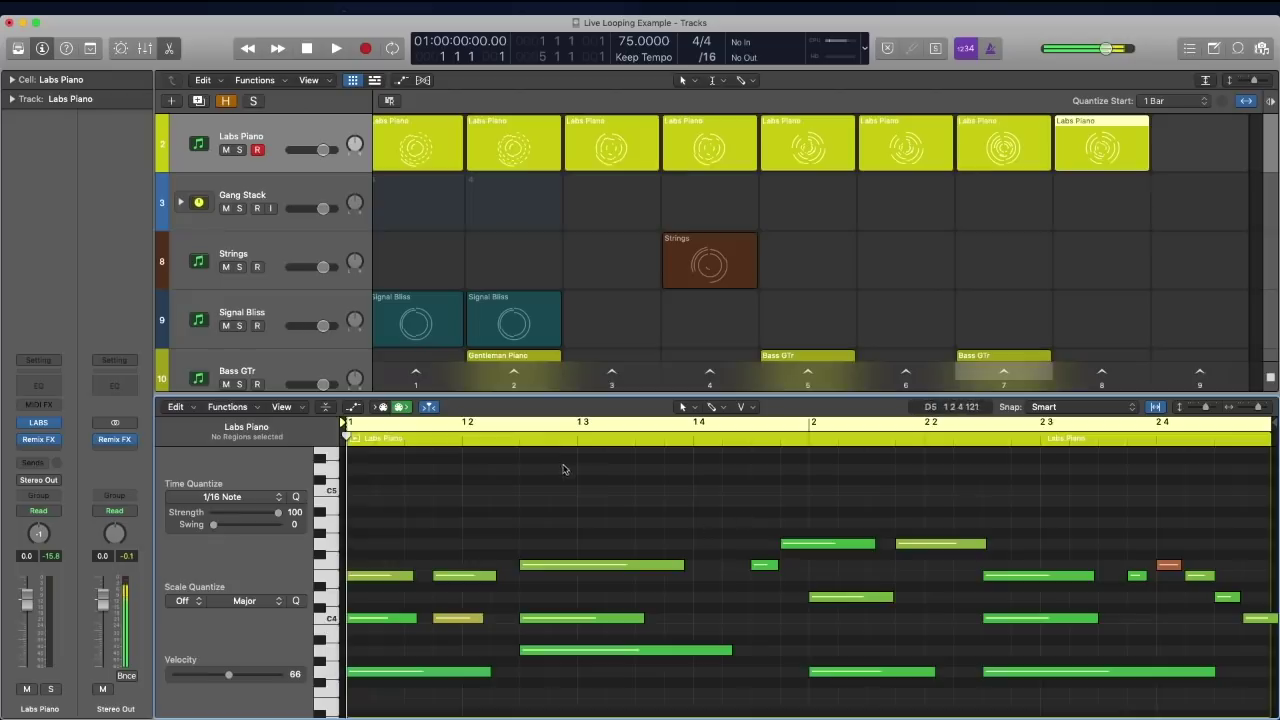
key("e")
key("e")
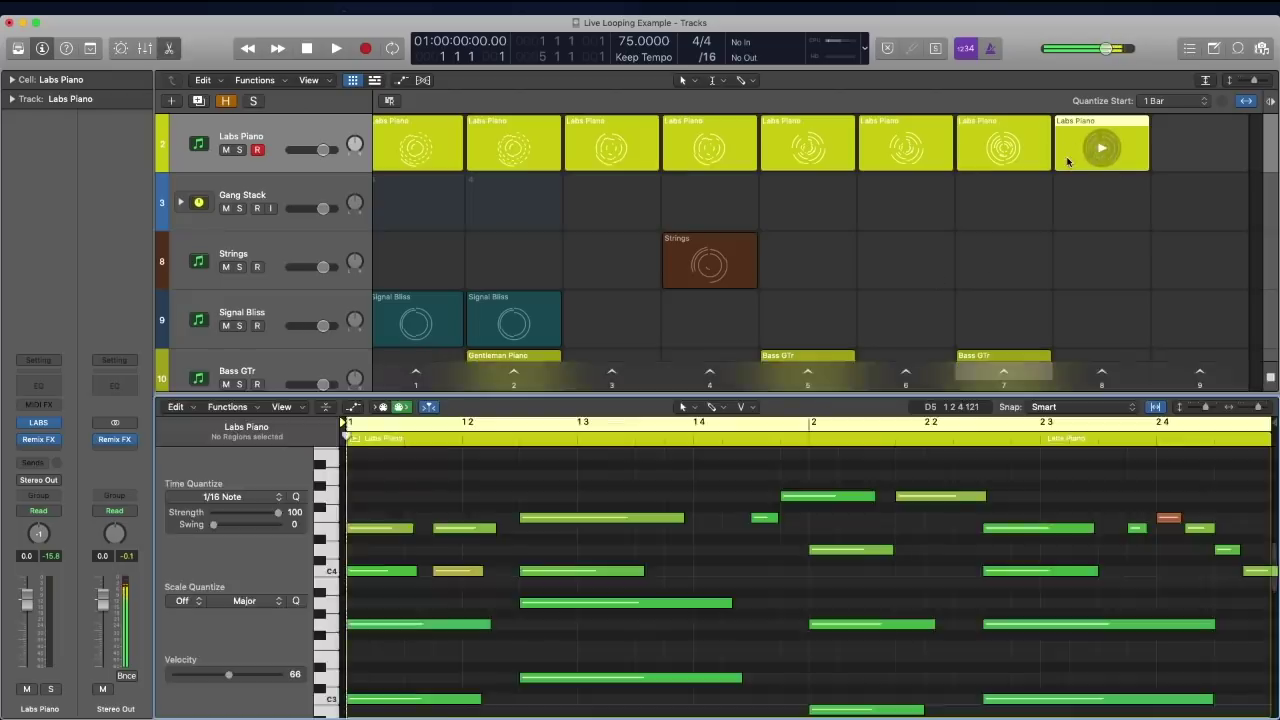
key("e")
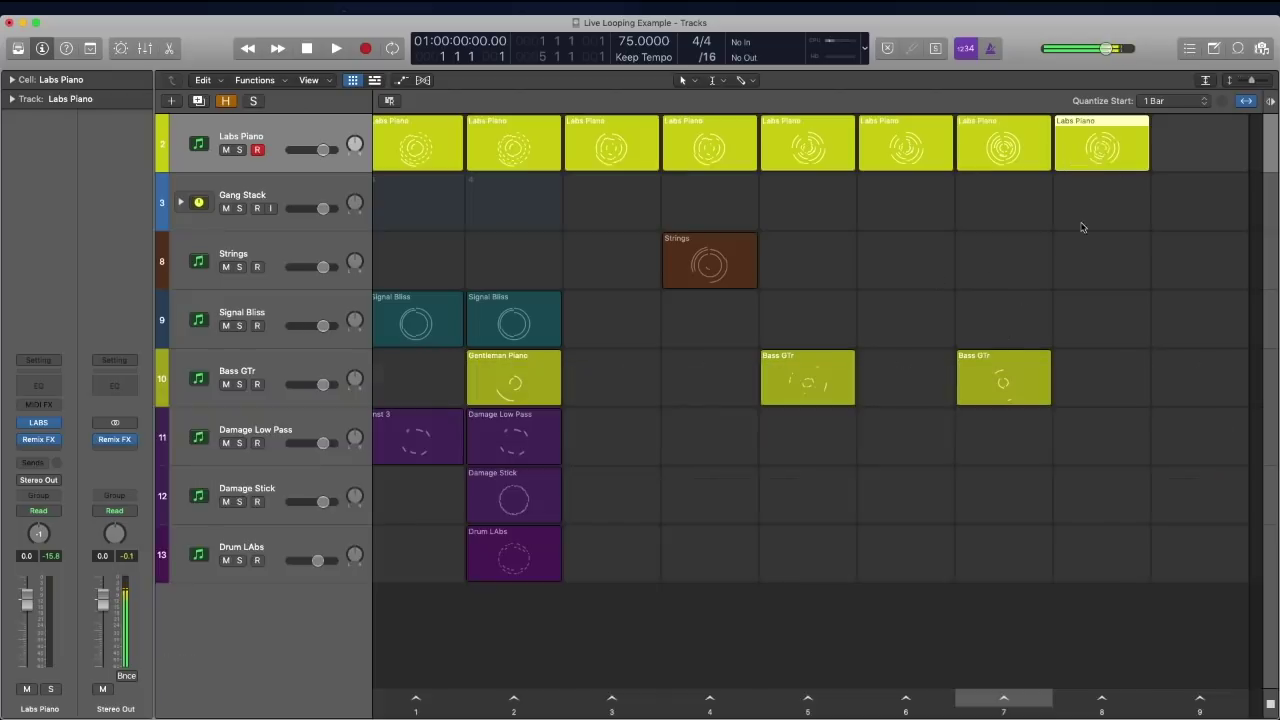
key("e")
key("e")
mouse_move(1092, 150)
- Arm Bass GTr, record a four-note loop into its scene 8 cell, review the notes, and close the editor
left_click(276, 378)
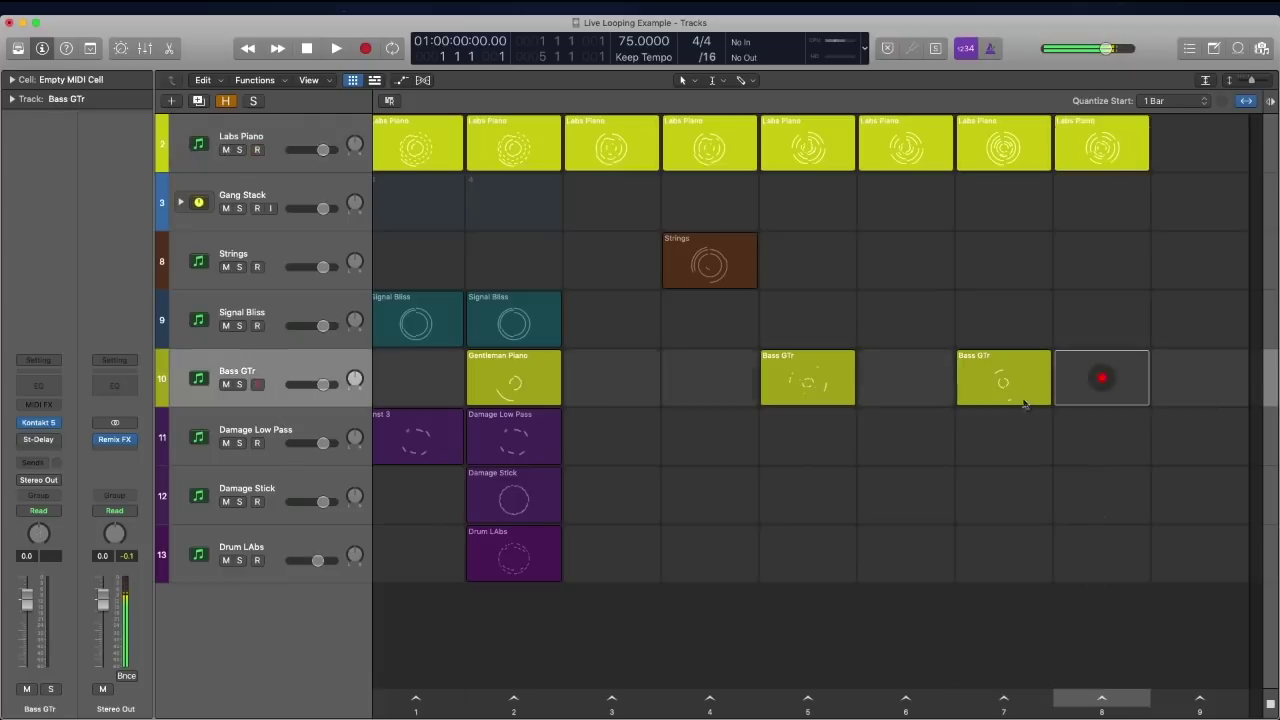
left_click(1102, 381)
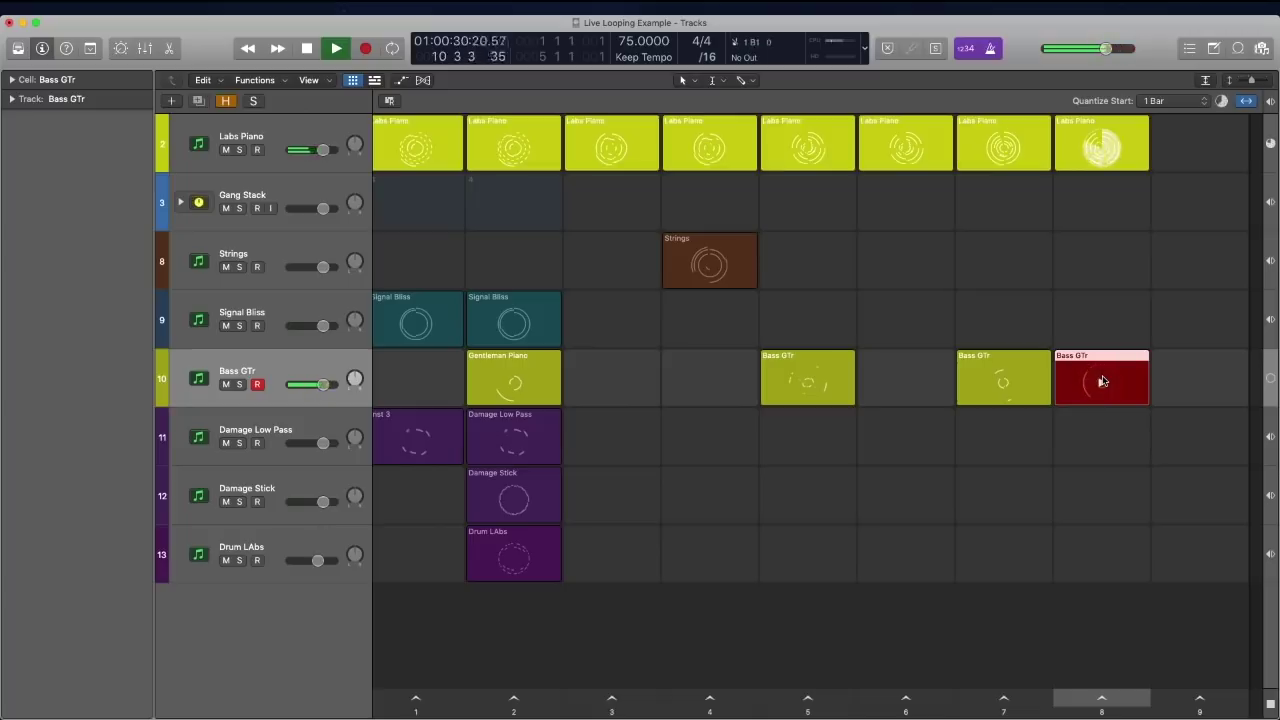
key("space")
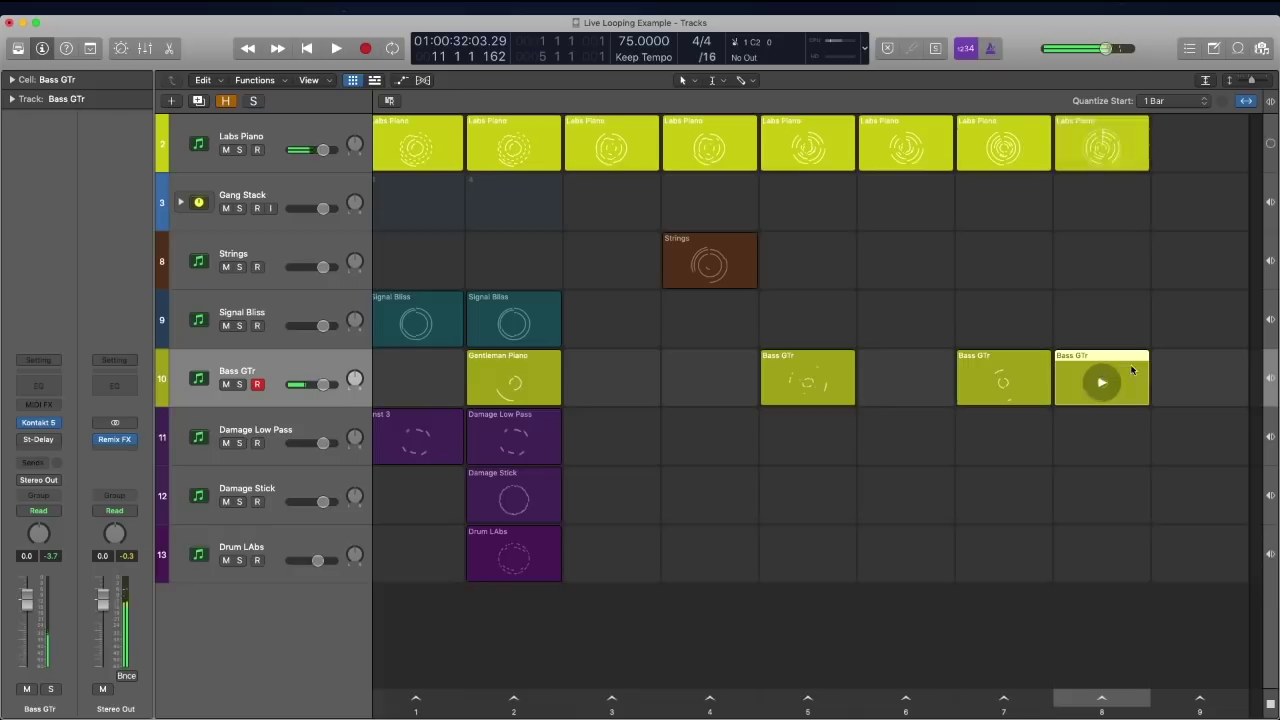
double_click(1133, 371)
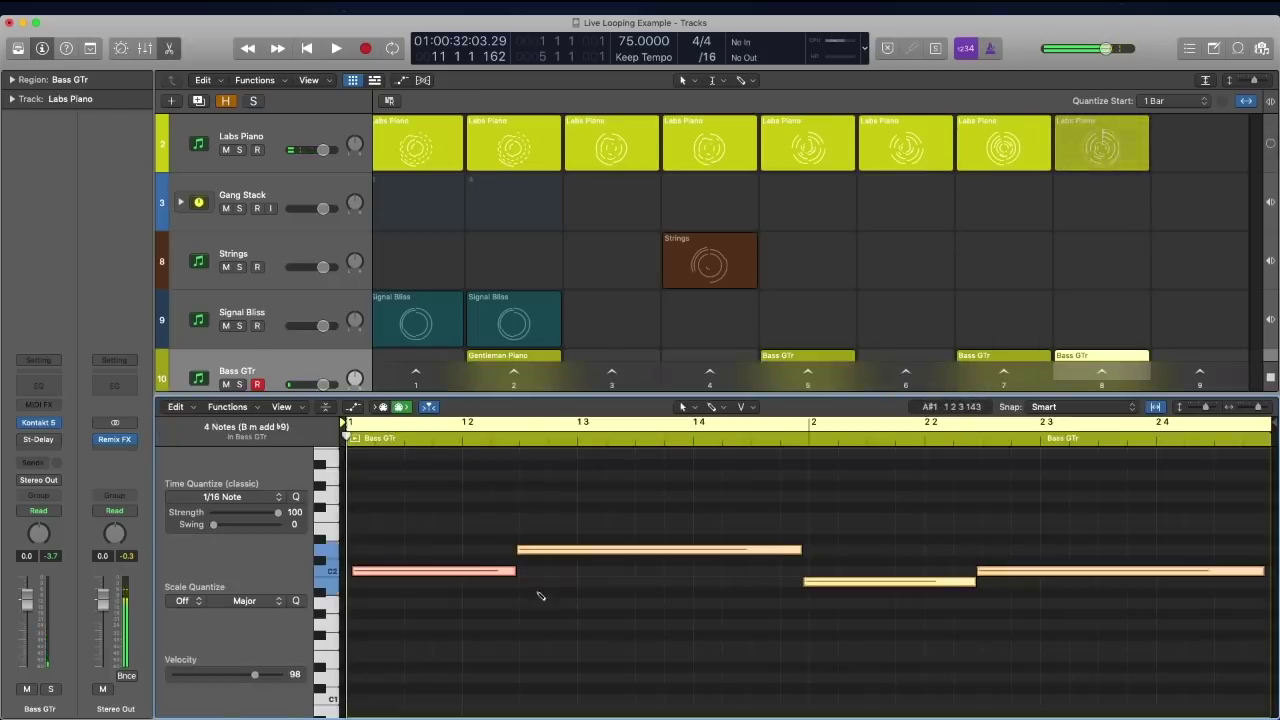
left_click(536, 585)
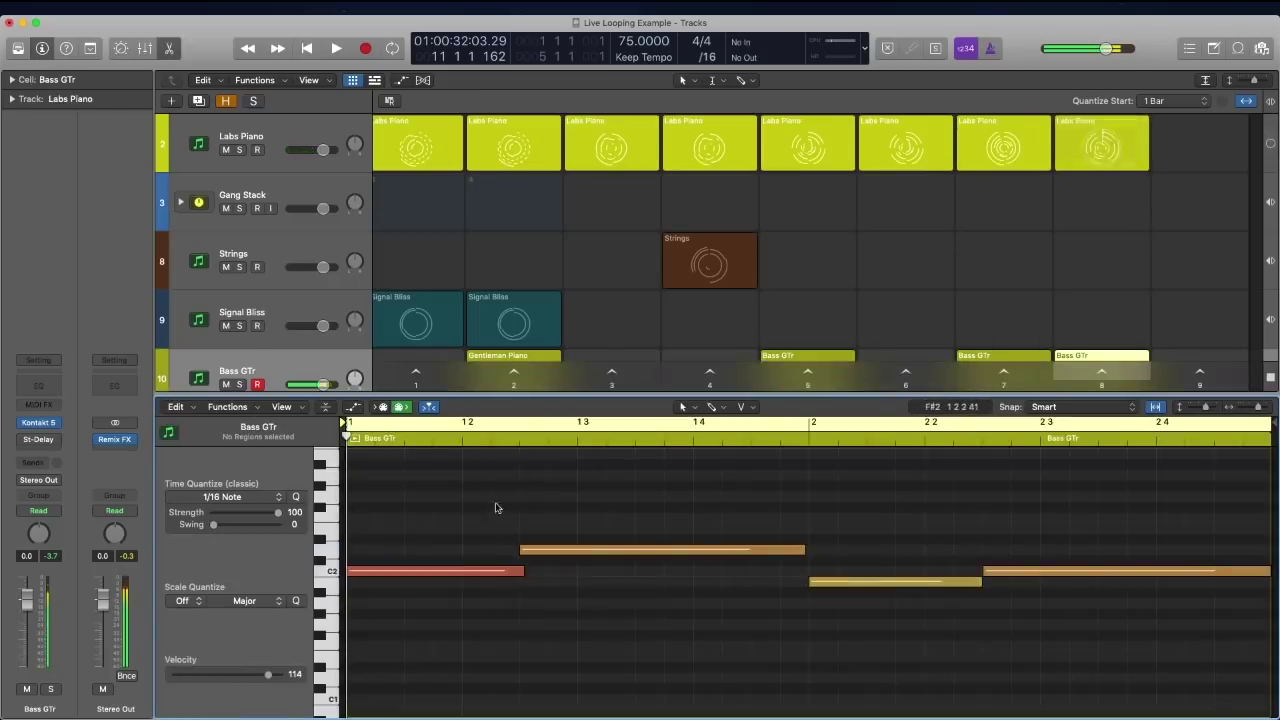
key("e")
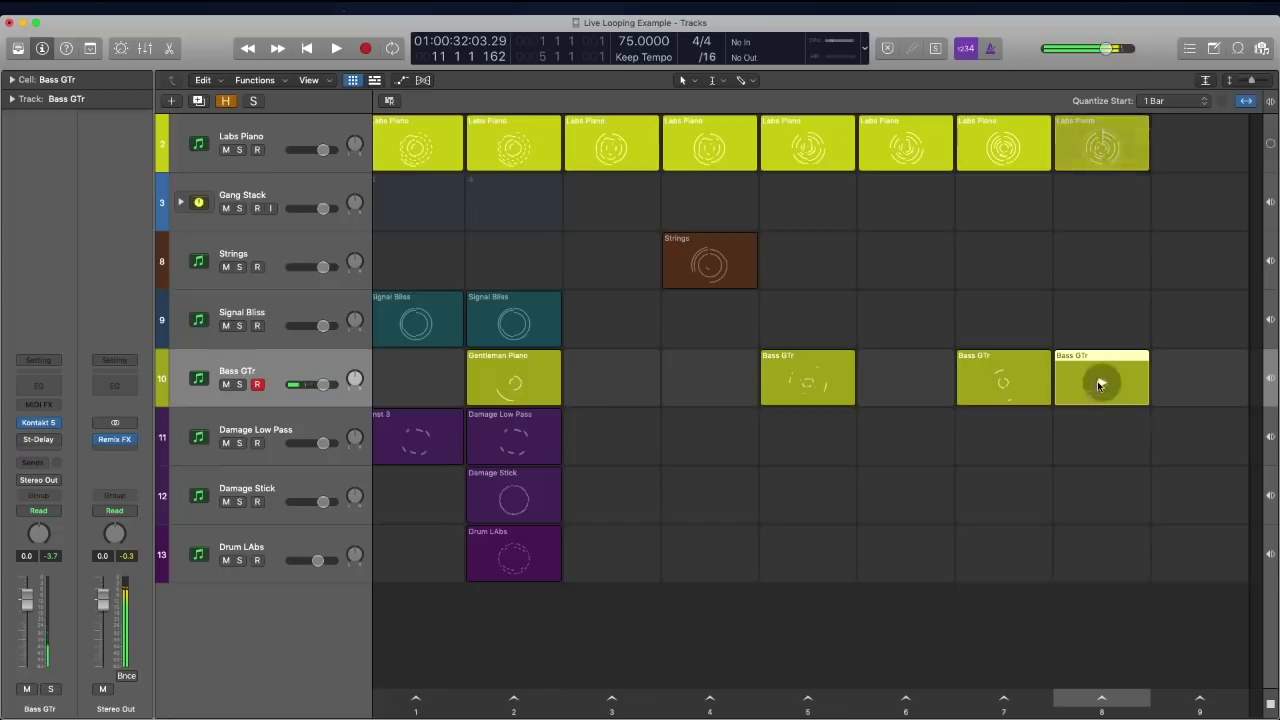
left_click(1101, 699)
key("space")
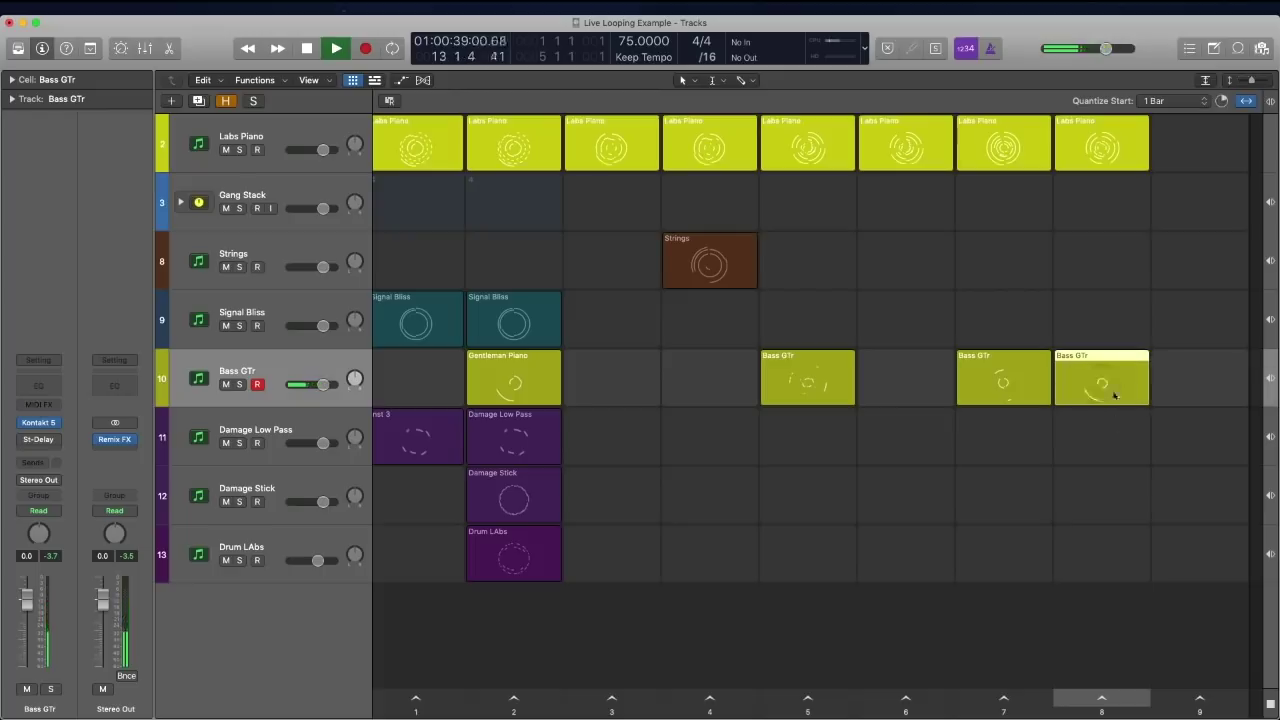
left_click(1101, 700)
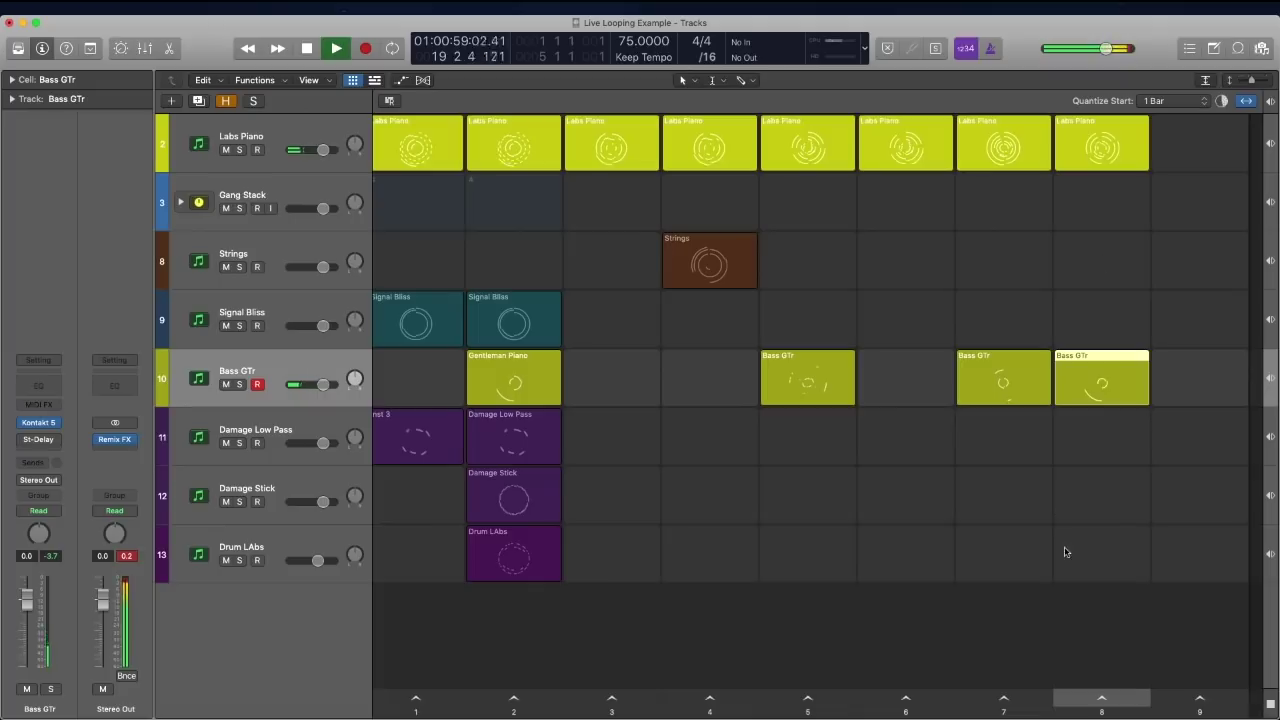
scroll(1065, 556, "left", 1)
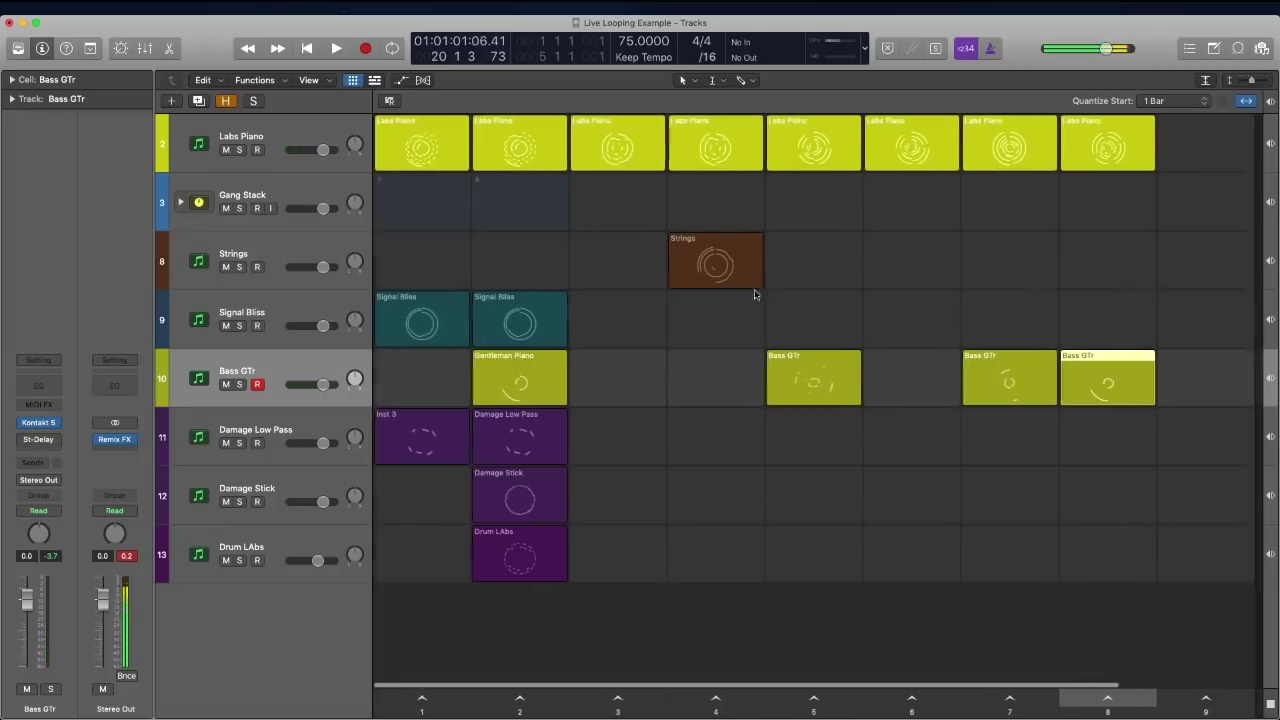
key("space")
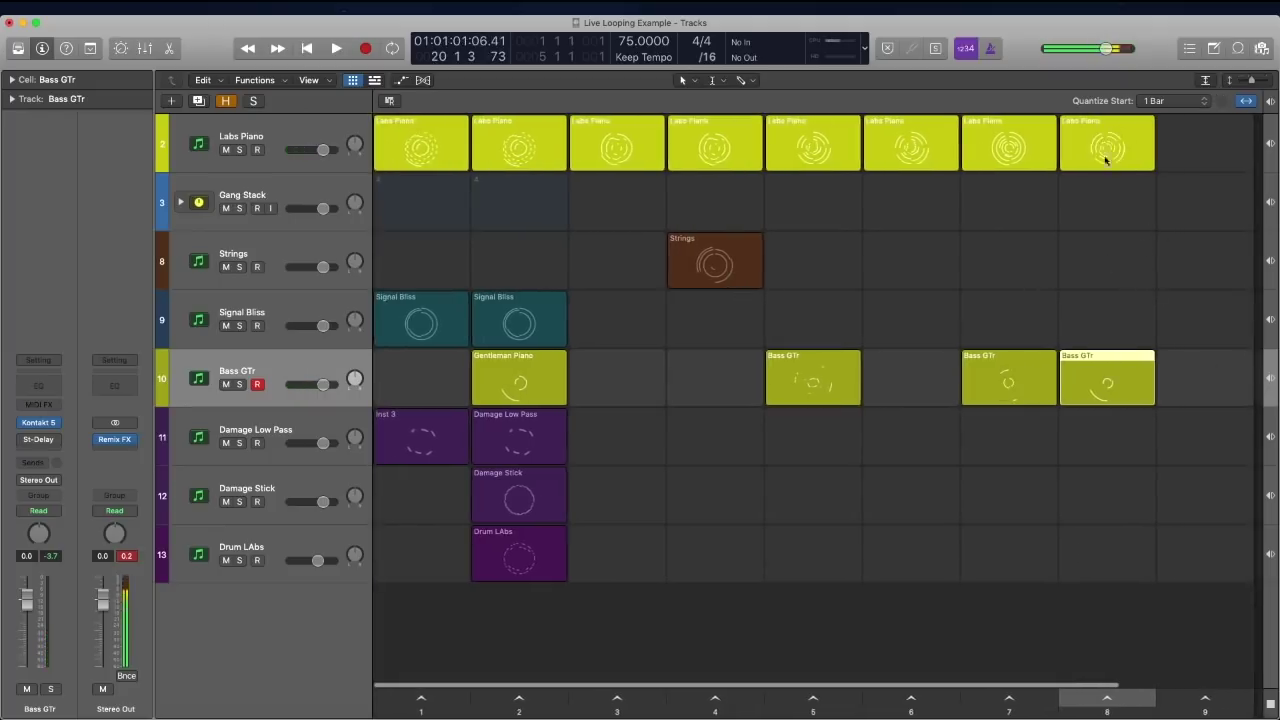
- Show the Tracks area and drag the scene 8 Labs Piano cell to bar 8
left_click(372, 82)
left_click(1008, 277)
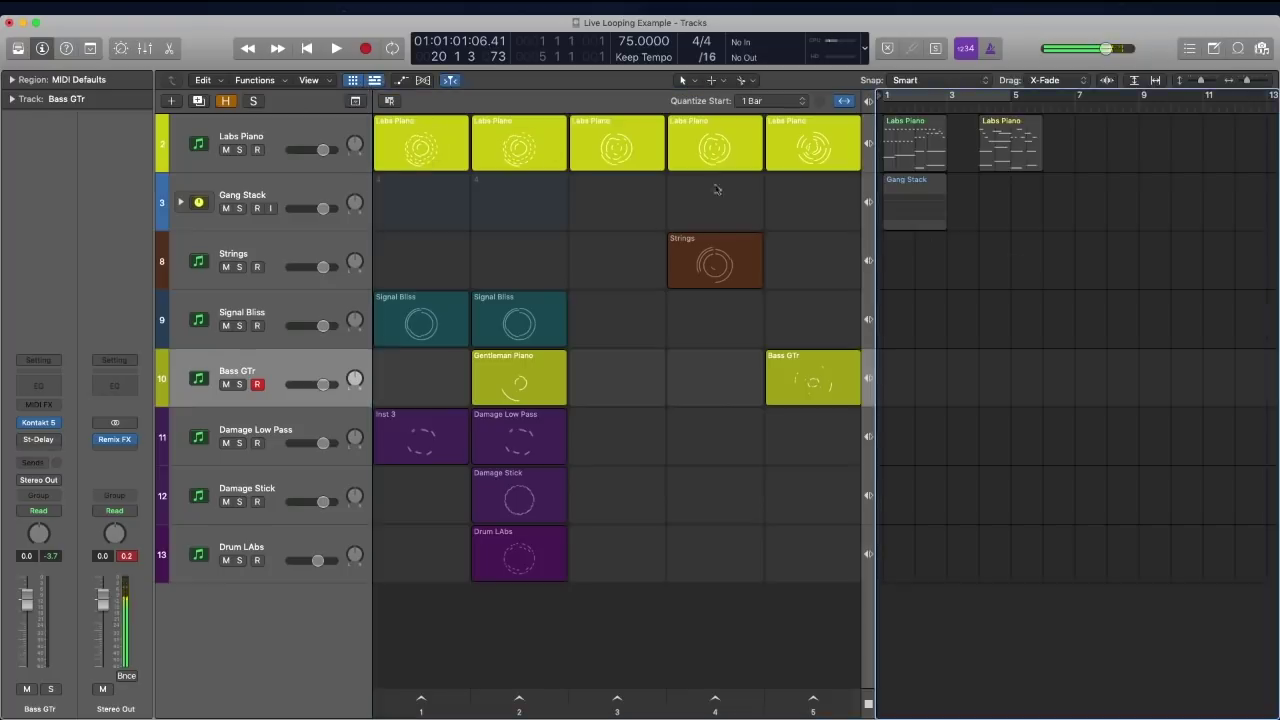
scroll(716, 189, "right", 10)
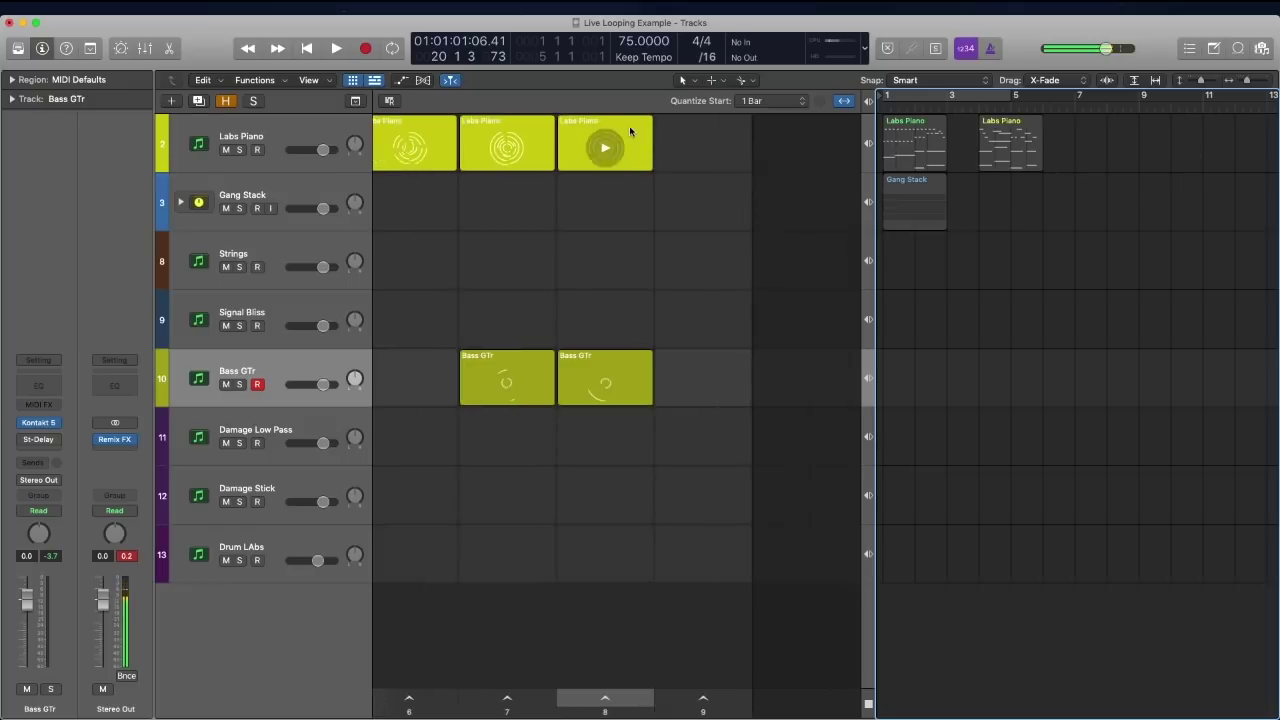
left_click_drag(629, 125, 1148, 147)
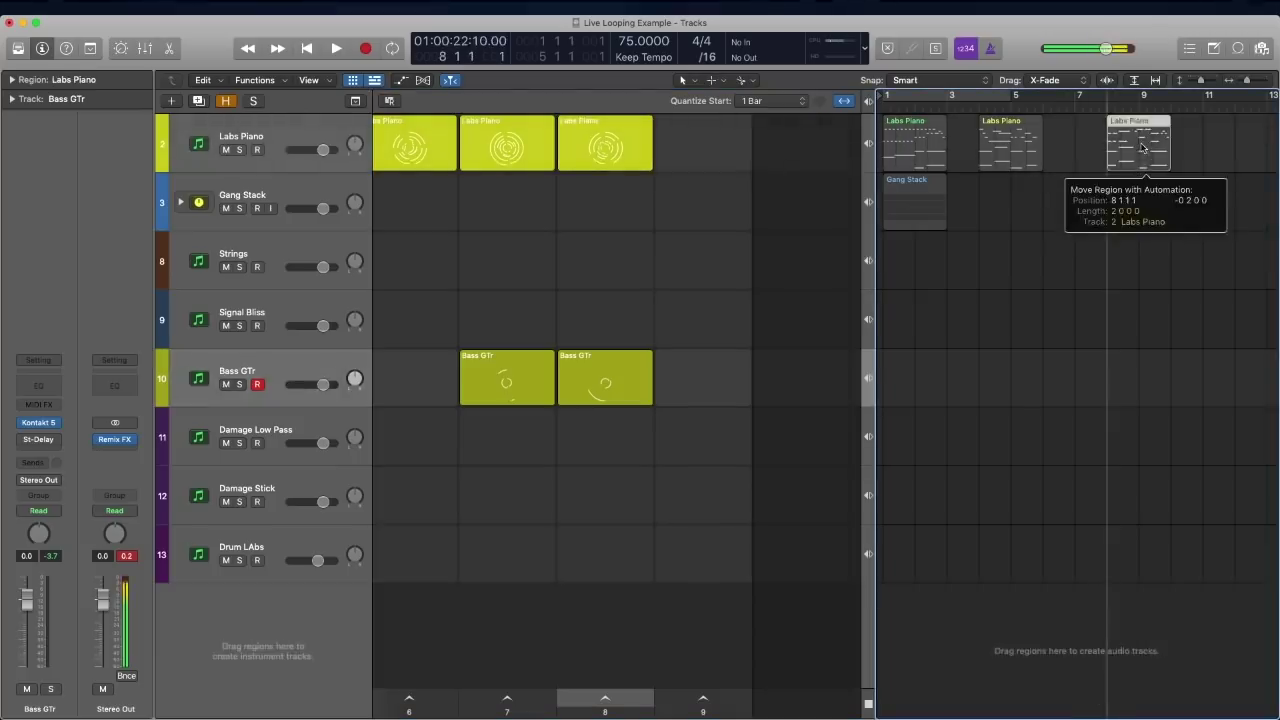
- Deselect the new Labs Piano region, then play the arrangement from bar 8 and stop
scroll(880, 145, "right", 10)
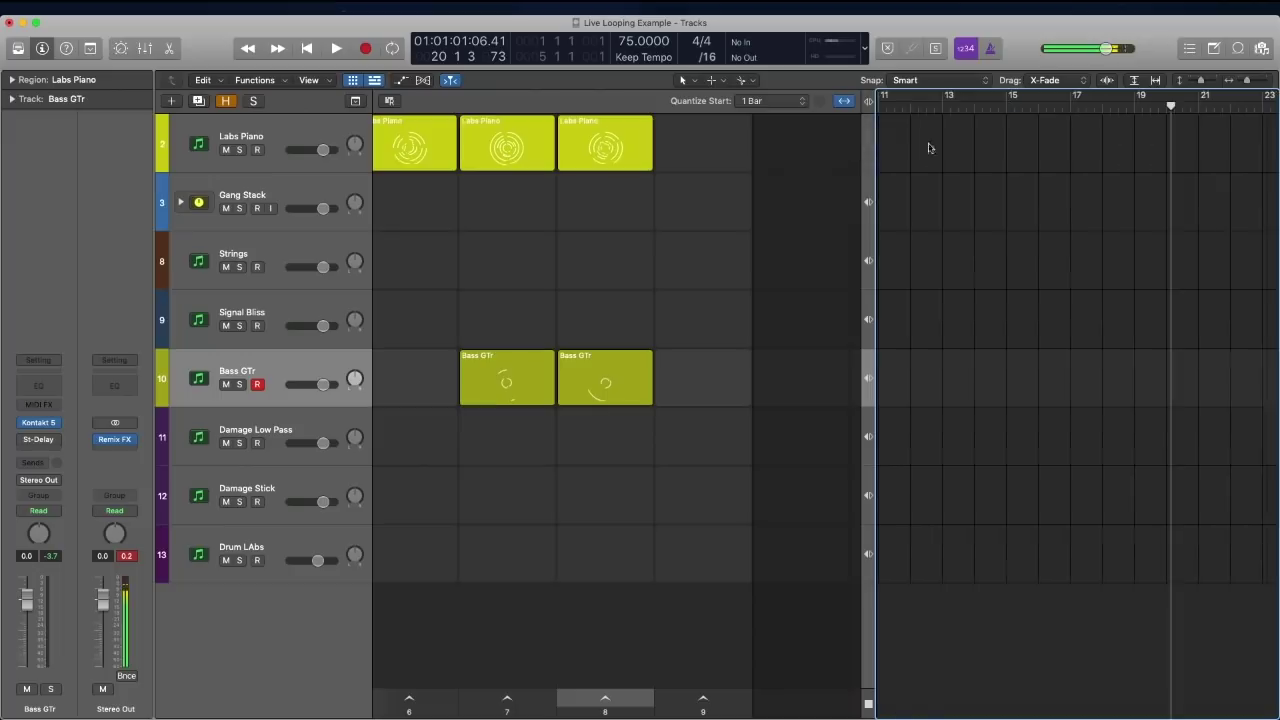
scroll(868, 145, "left", 10)
left_click(1193, 195)
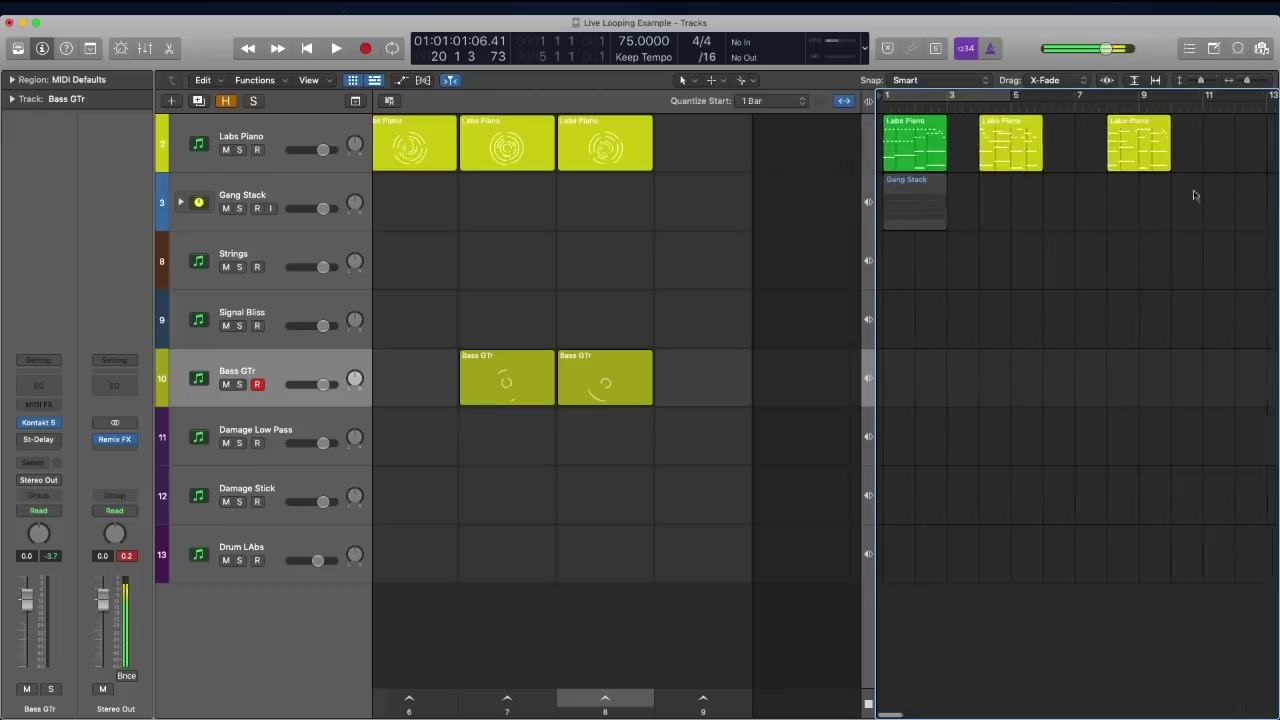
key("space")
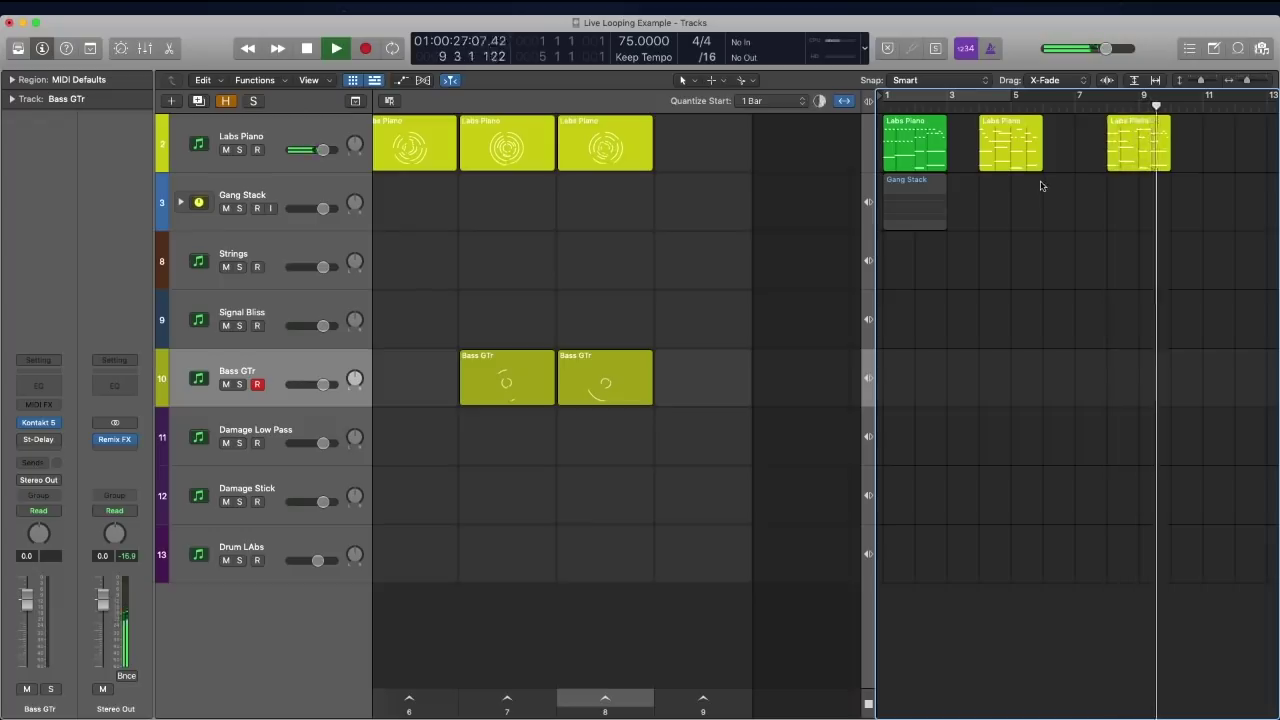
key("space")
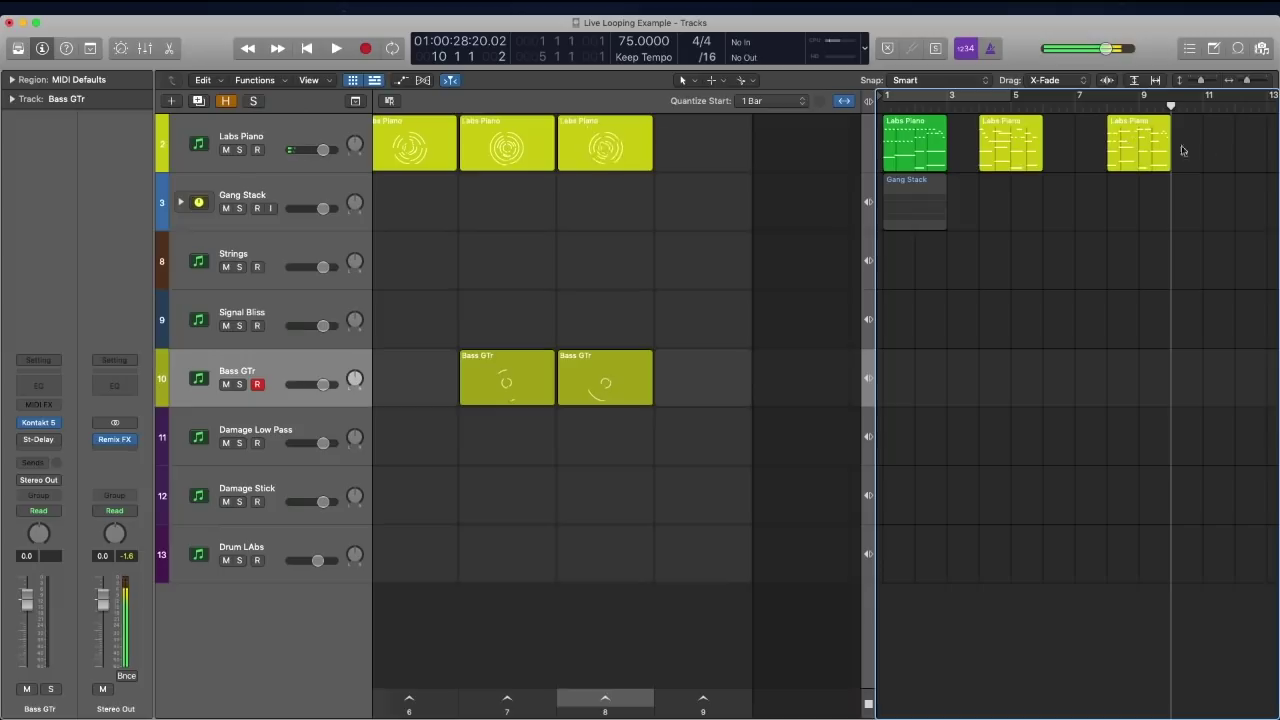
- Select the Labs Piano region at bar 9 and the scene 8 cell, then deselect the region
left_click(1130, 150)
left_click(604, 143)
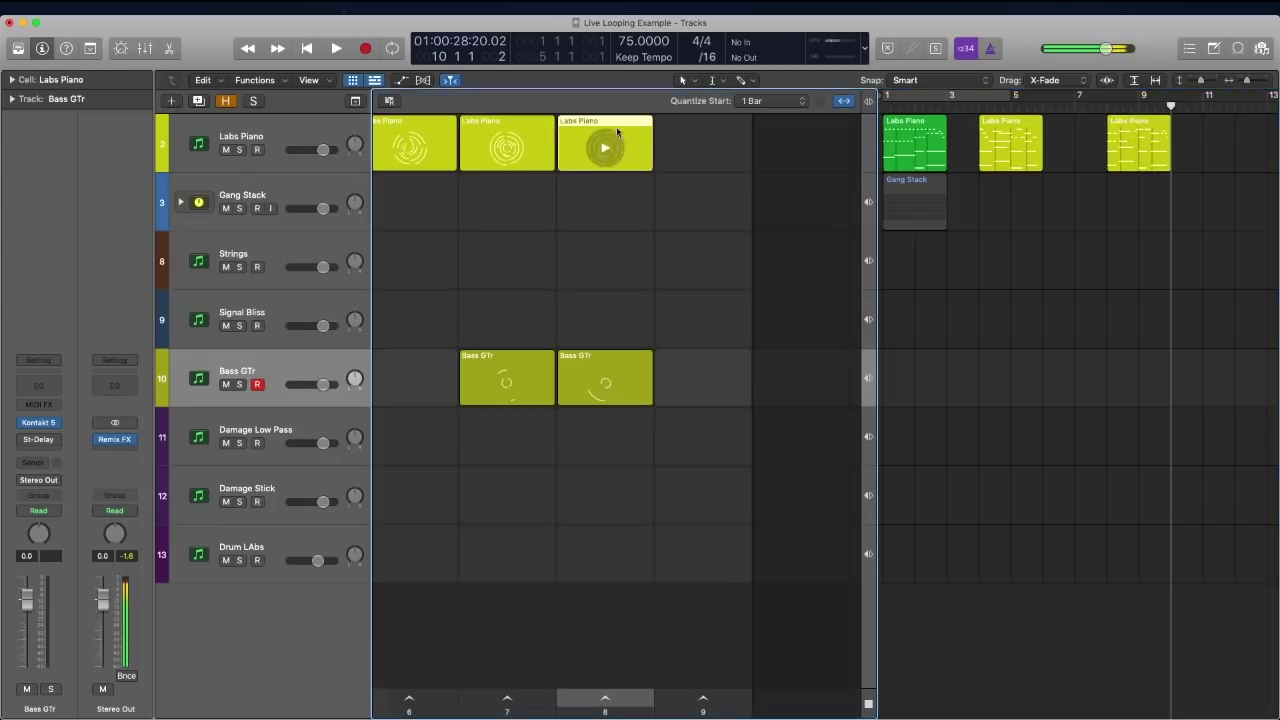
left_click(1137, 146)
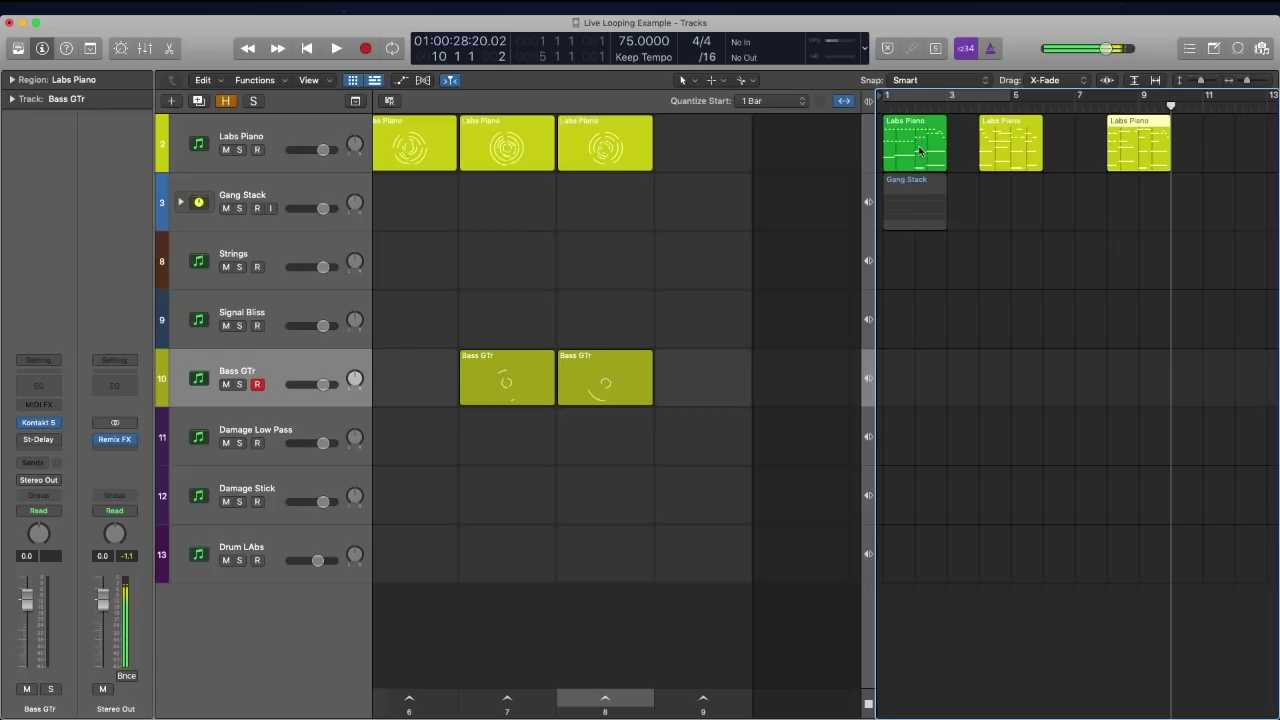
scroll(604, 250, "left", 5)
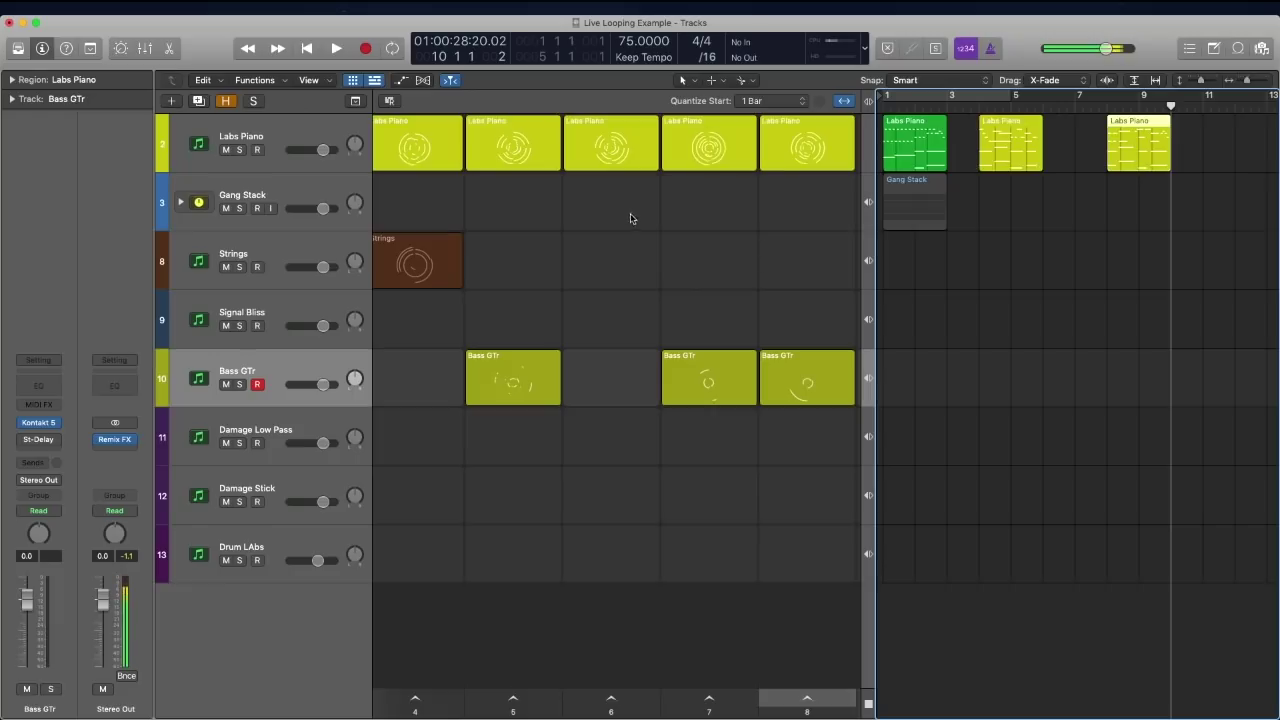
scroll(638, 223, "left", 6)
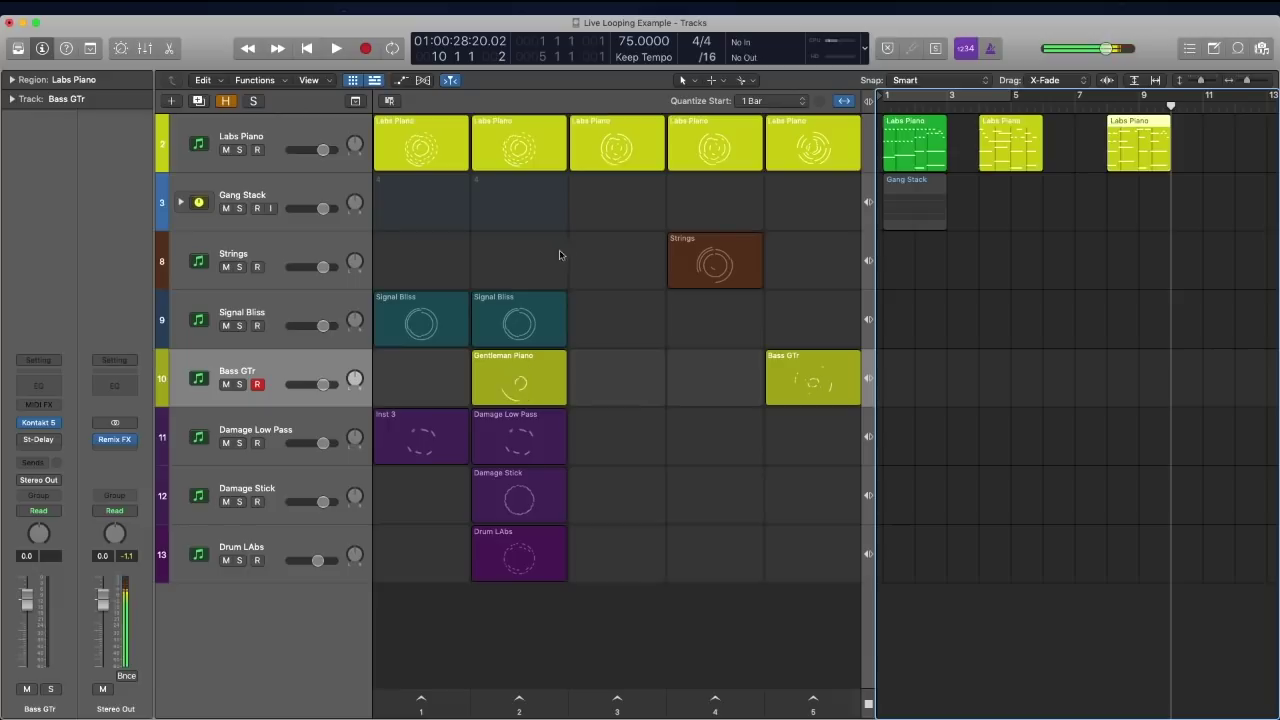
left_click(1146, 212)
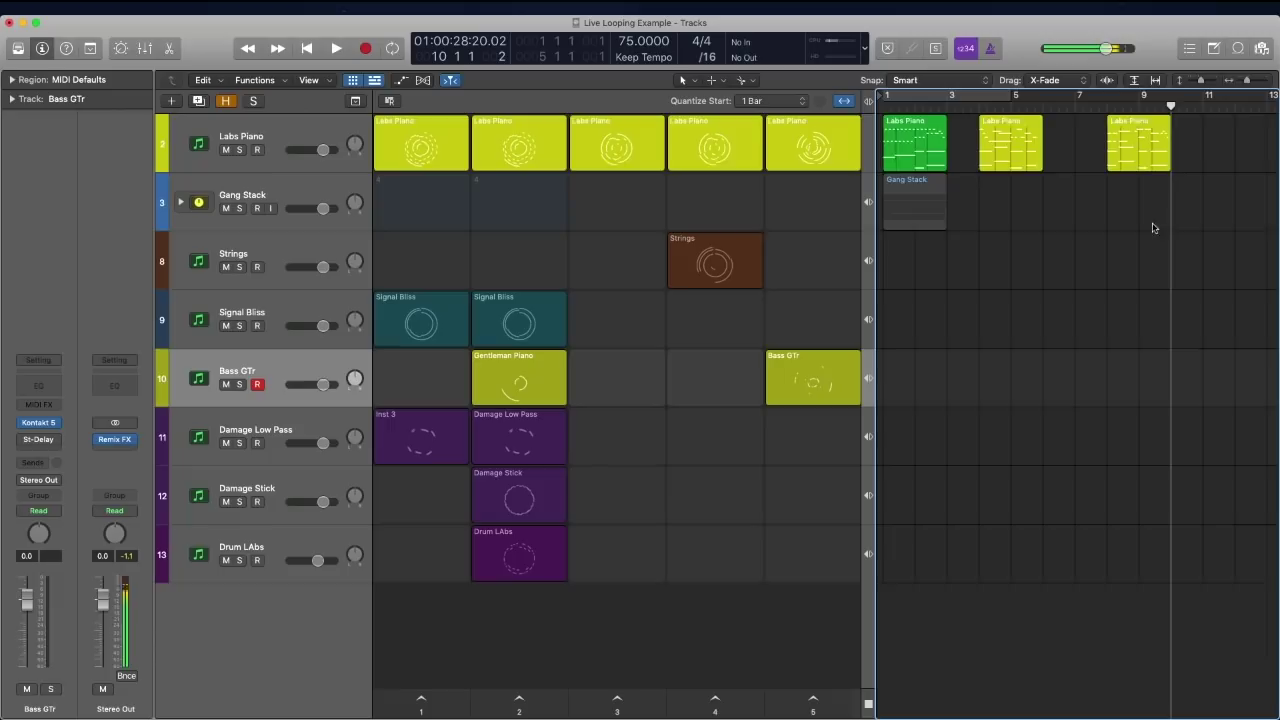
scroll(1153, 227, "right", 3)
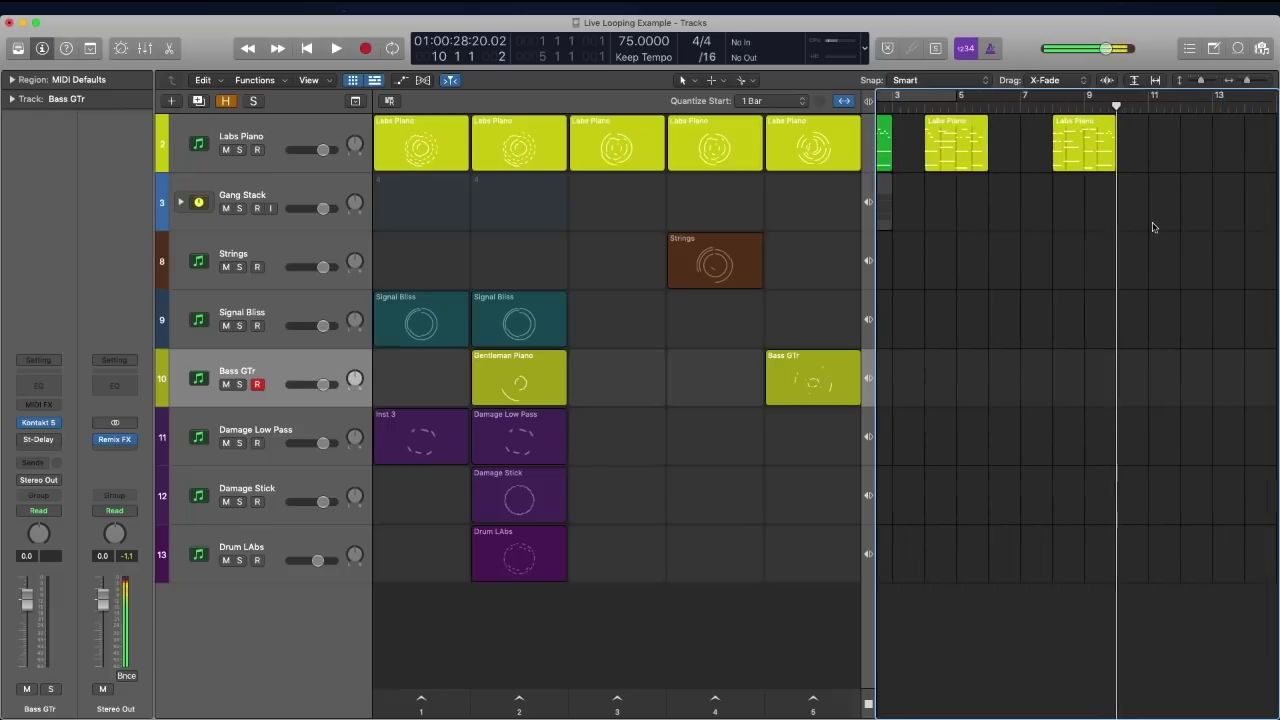
scroll(640, 237, "right", 5)
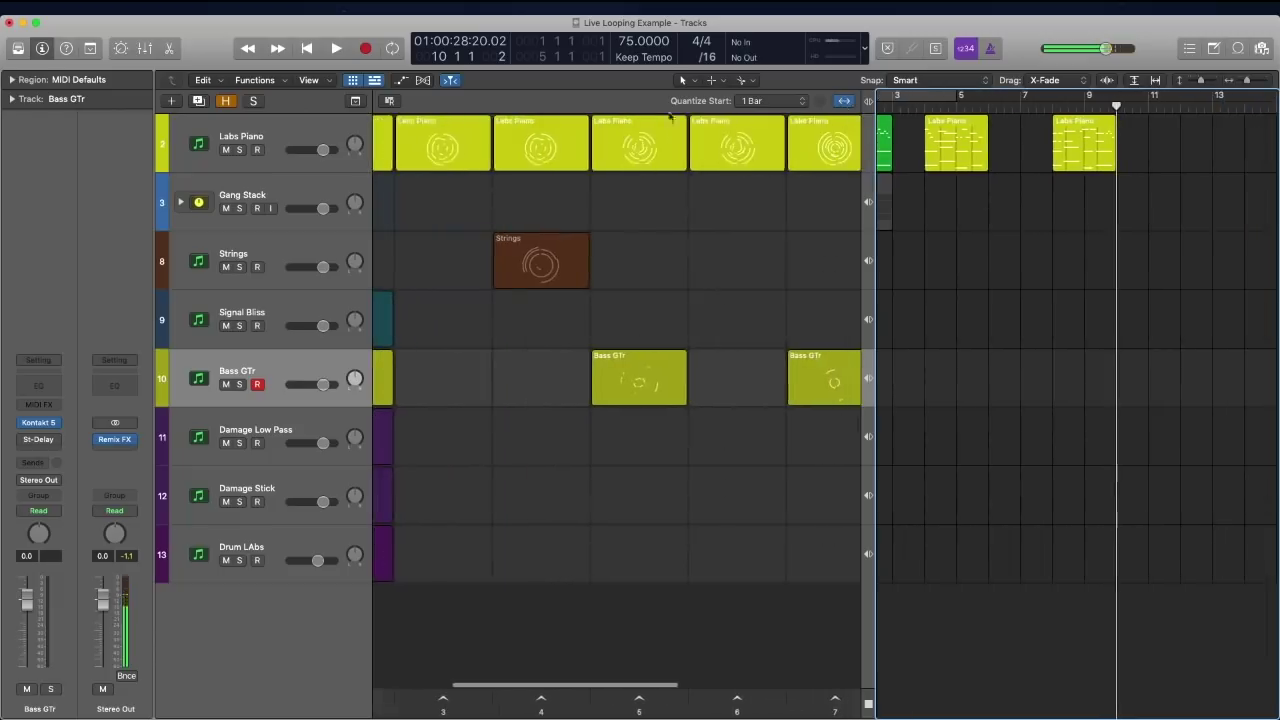
- Hide the arrangement timeline, show it once more, then hide it so the grid fills the window
left_click(351, 80)
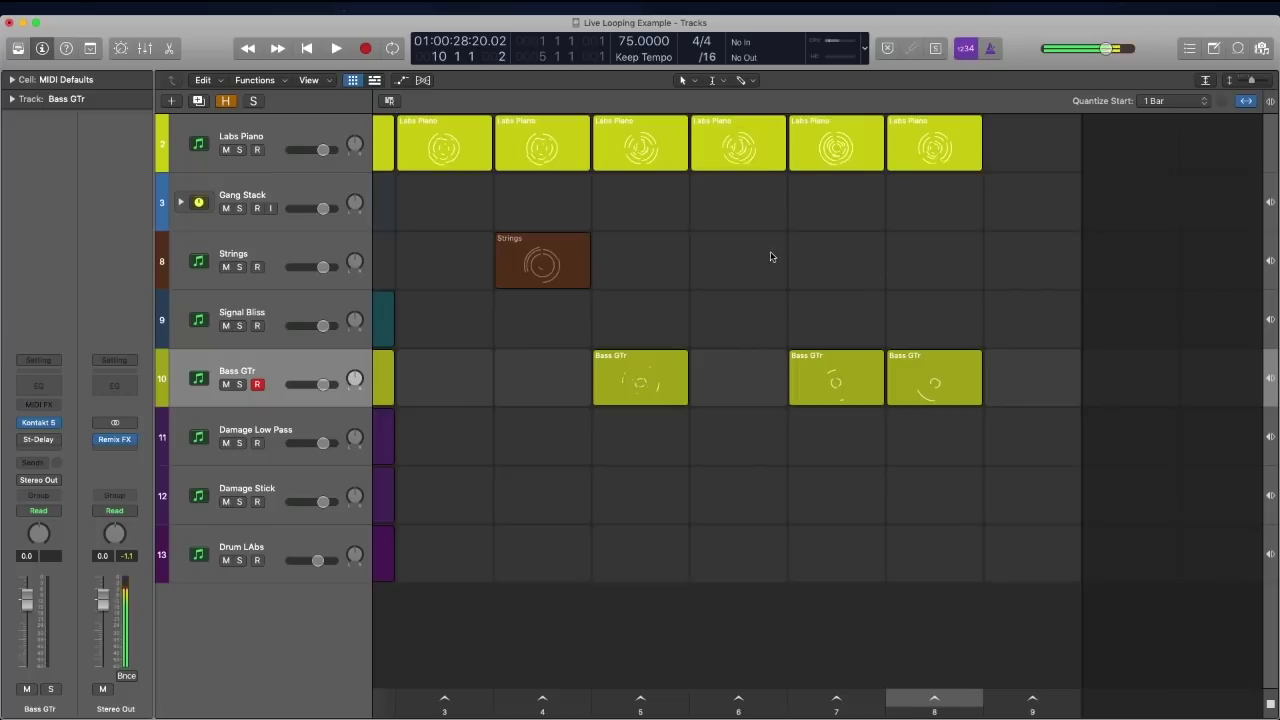
scroll(771, 258, "left", 8)
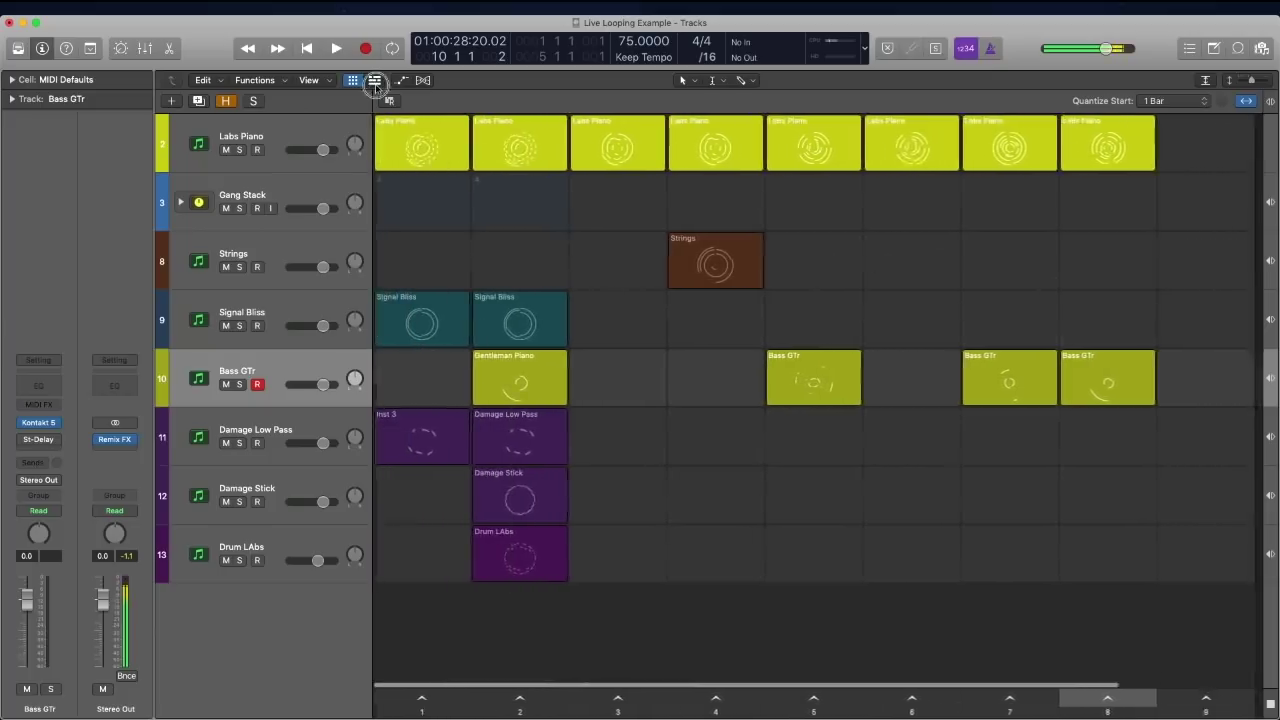
left_click(374, 81)
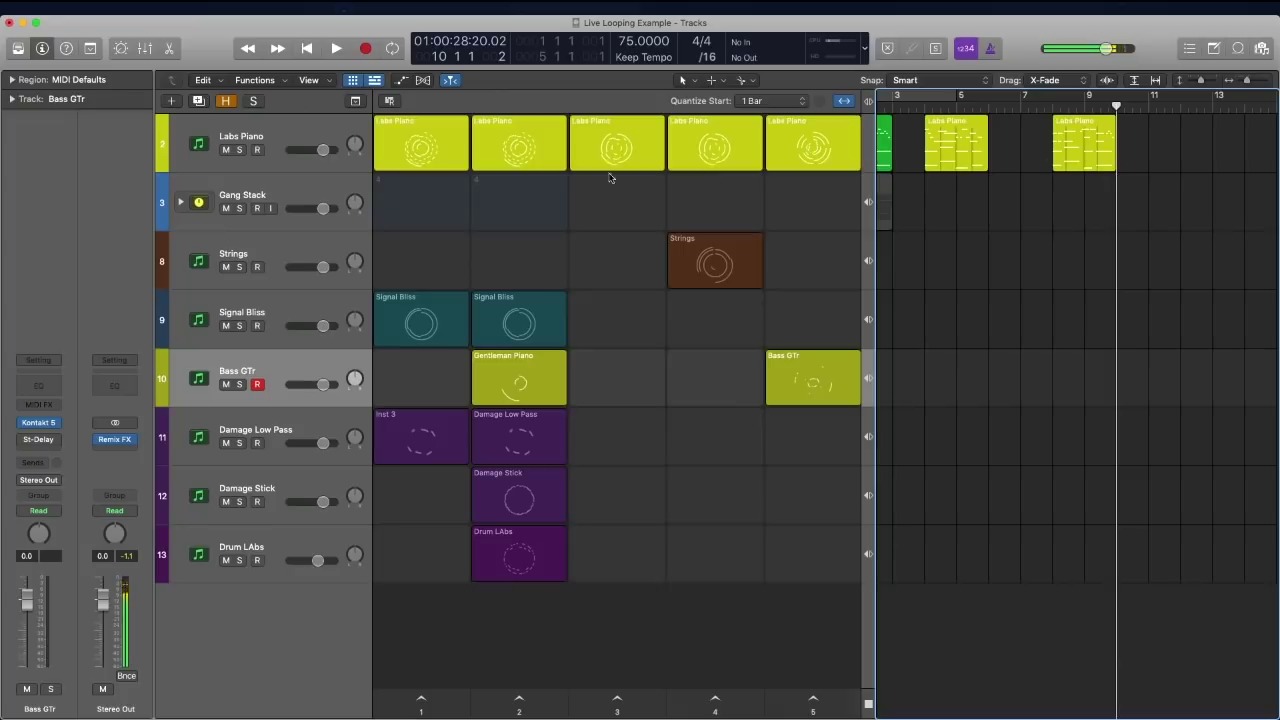
mouse_move(604, 152)
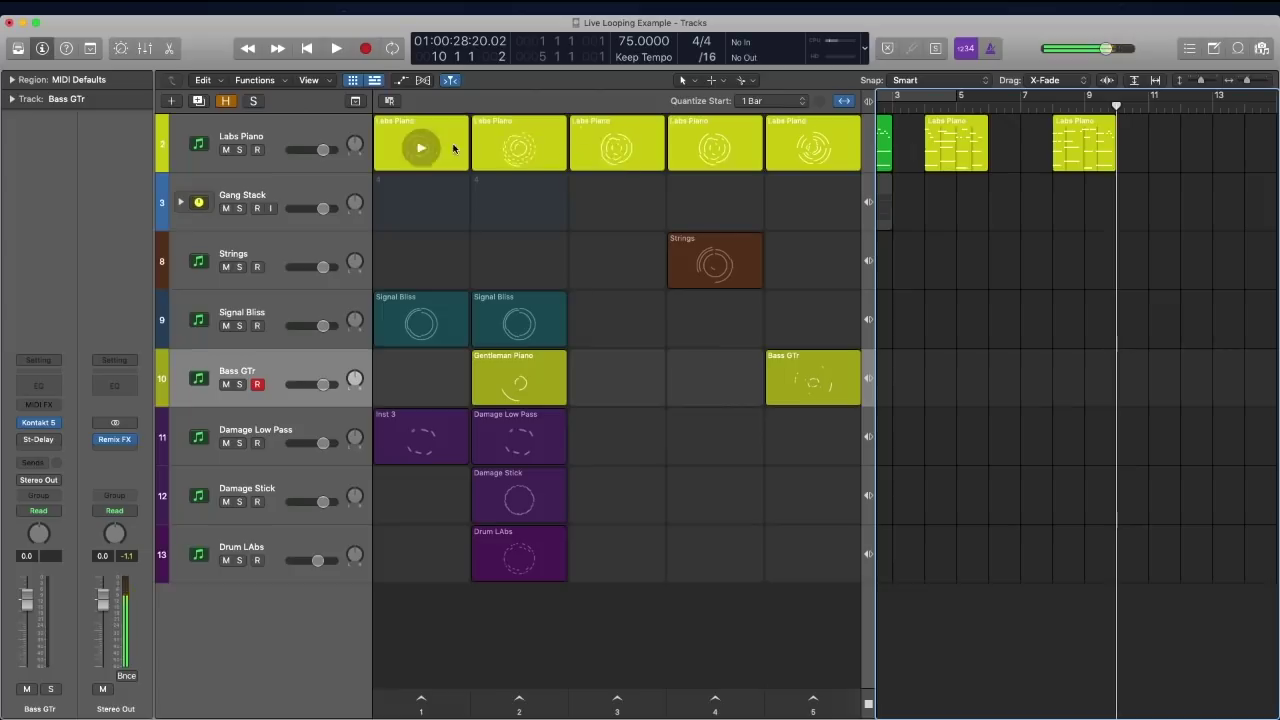
scroll(464, 197, "left", 1)
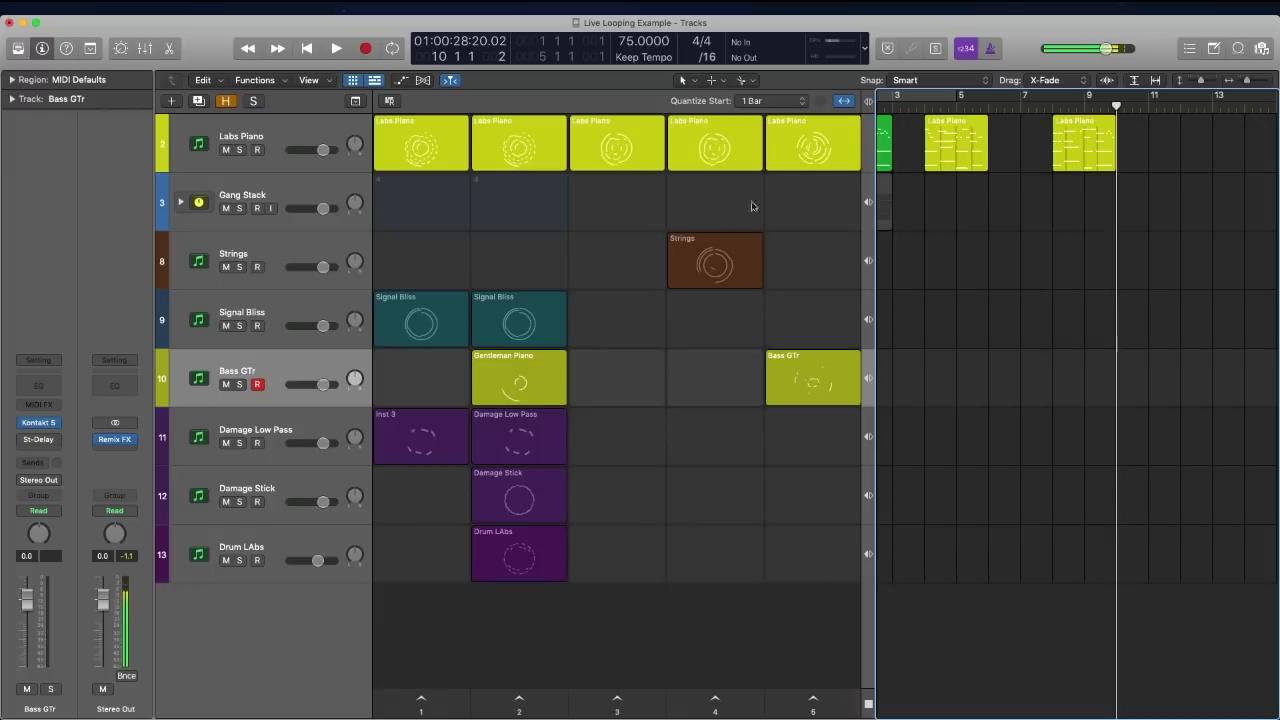
left_click(375, 80)
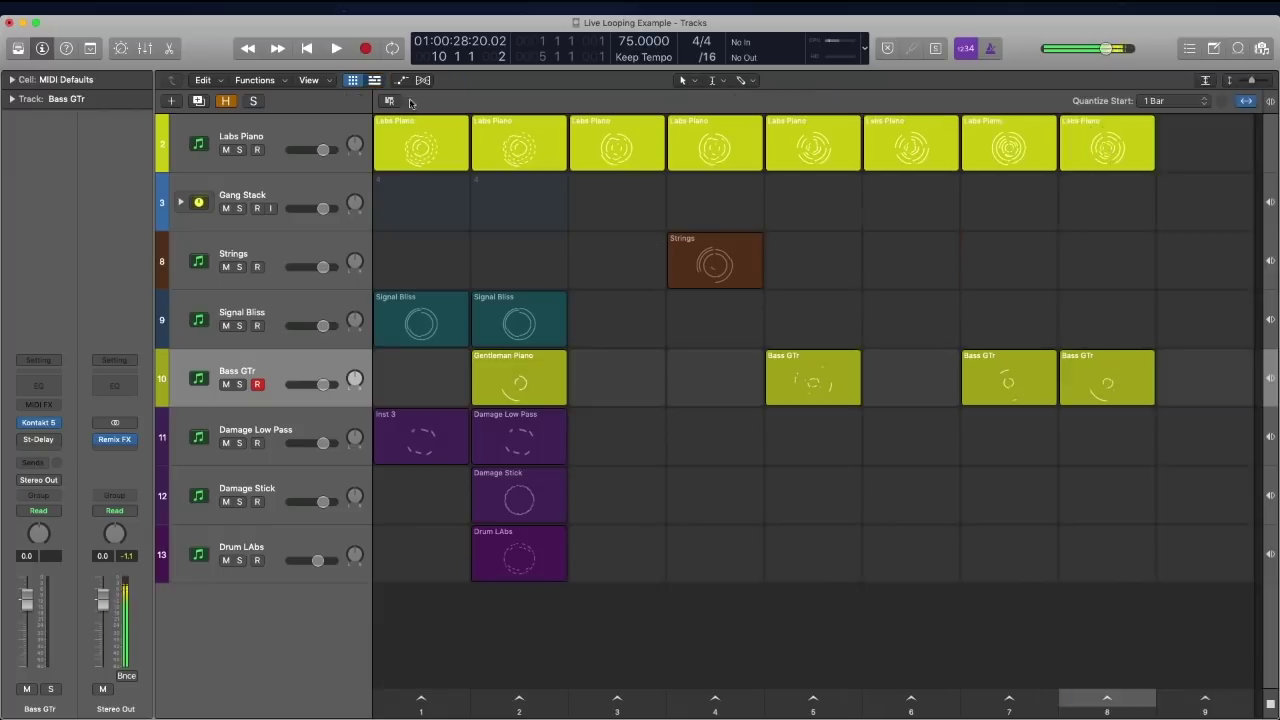
left_click(1239, 49)
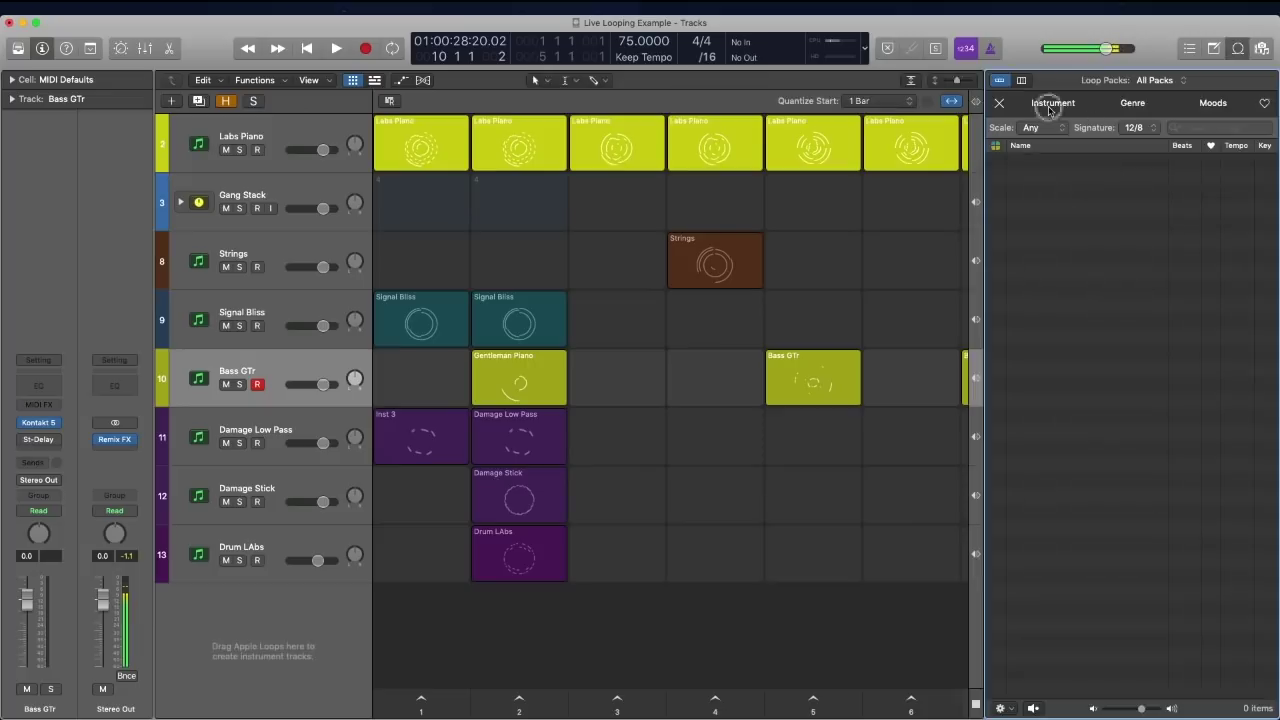
left_click(1000, 104)
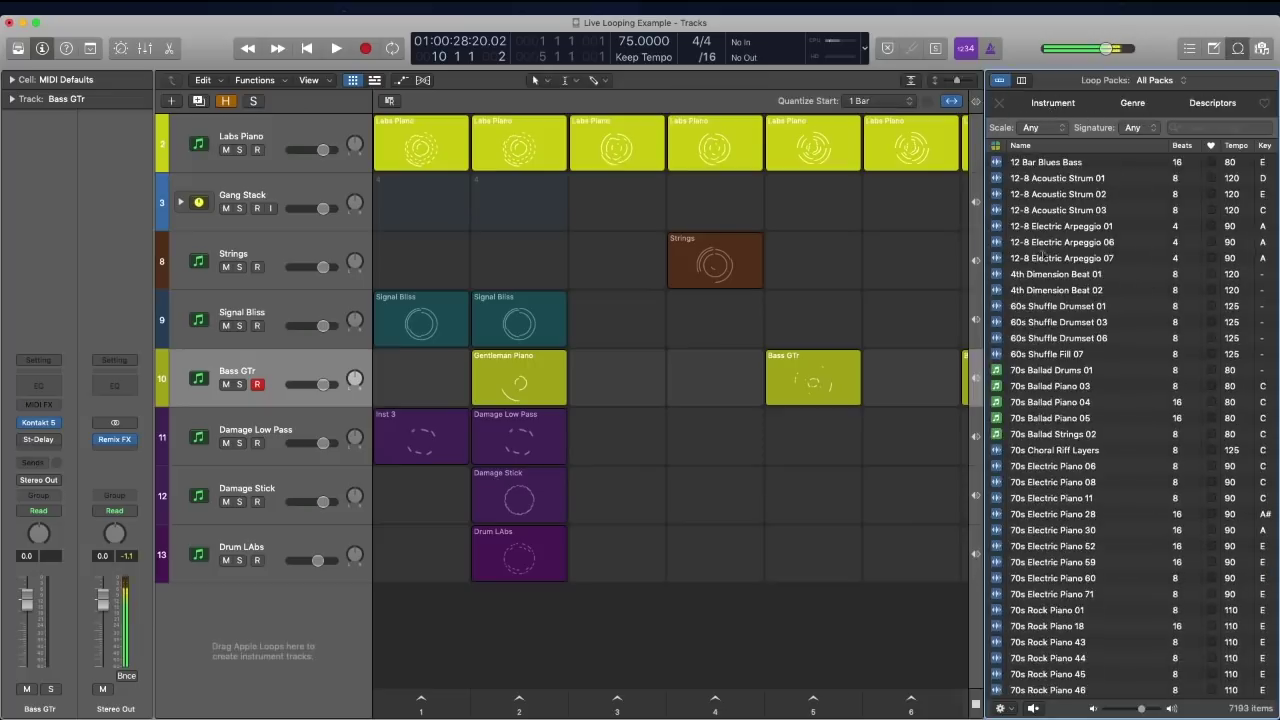
left_click(1072, 210)
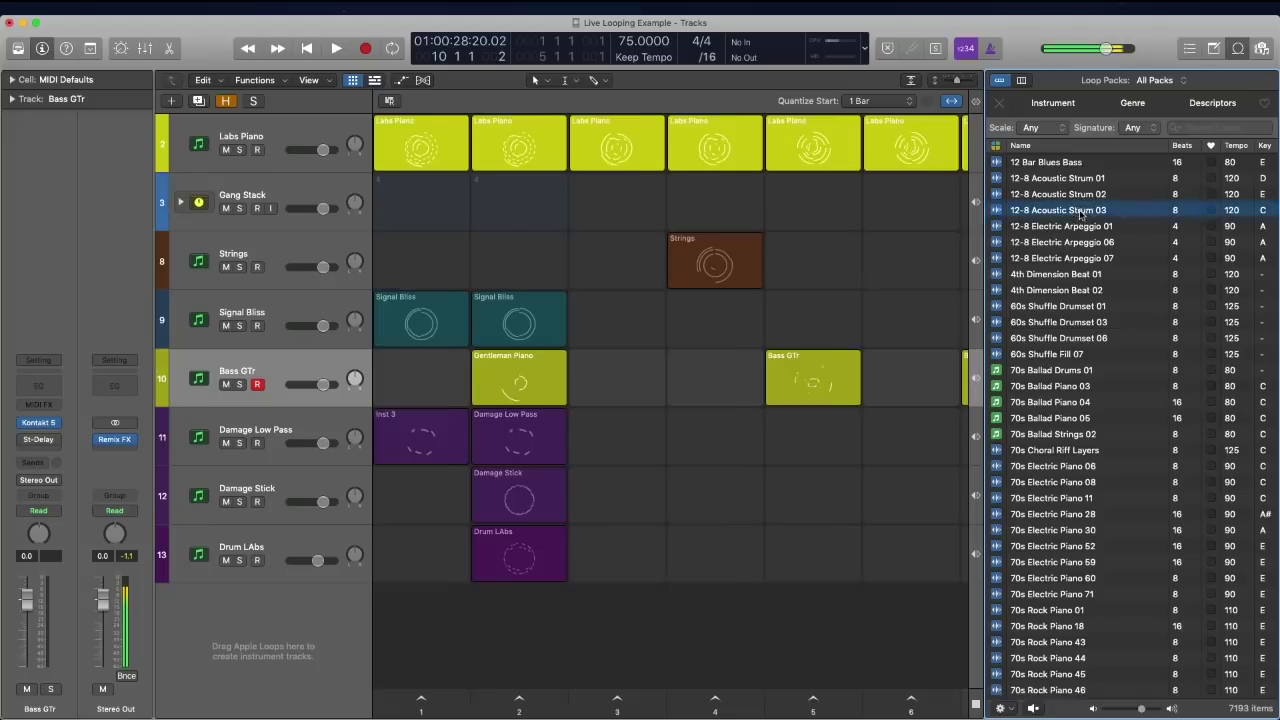
left_click(1053, 402)
left_click_drag(1053, 406, 815, 287)
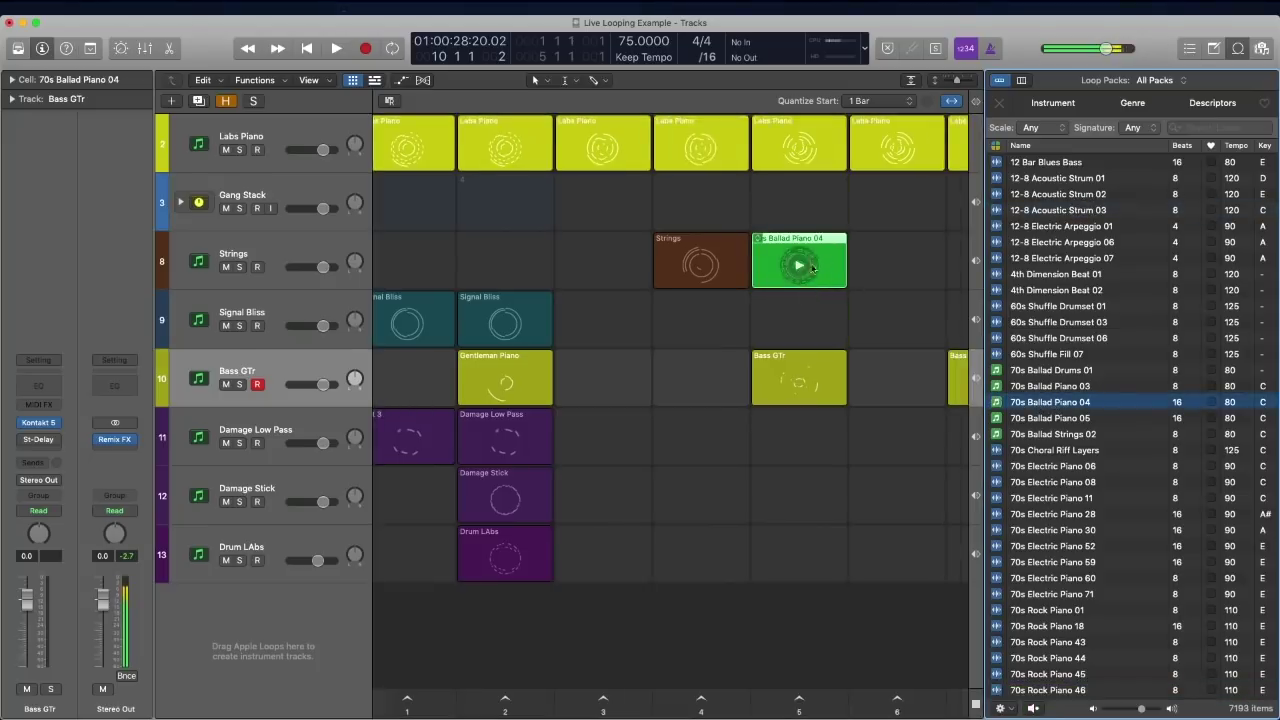
key("Delete")
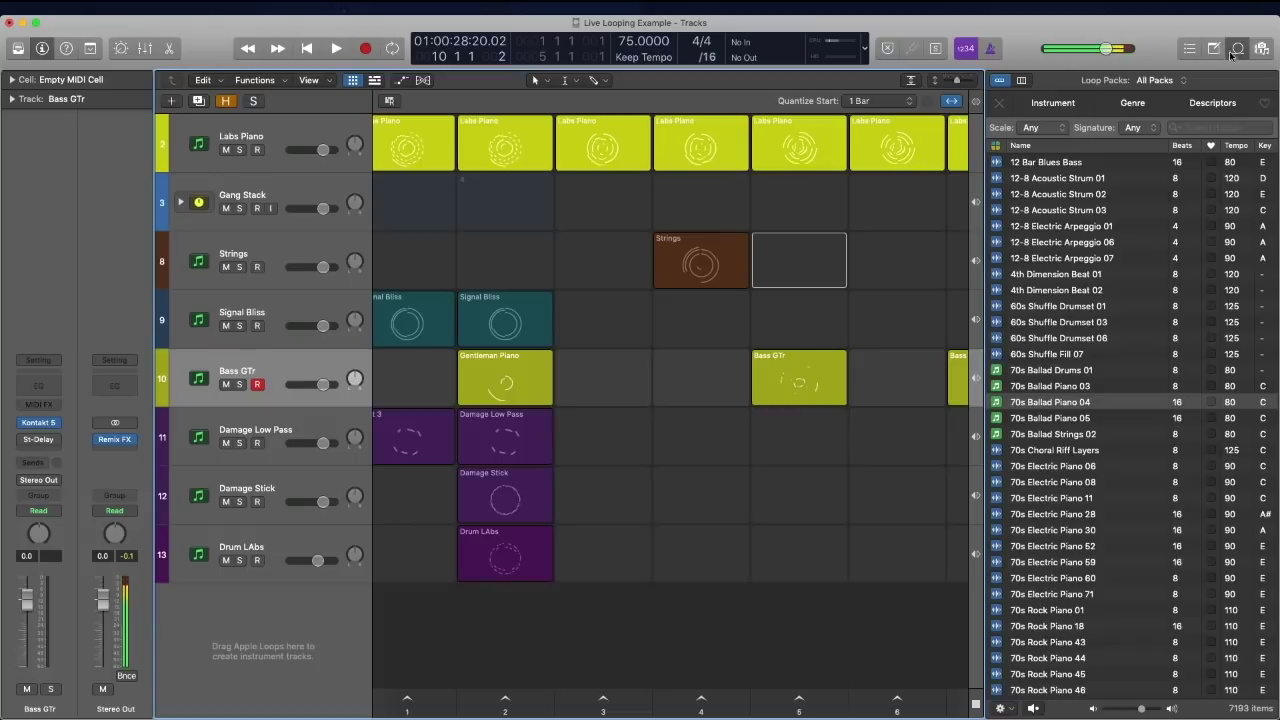
left_click(1234, 51)
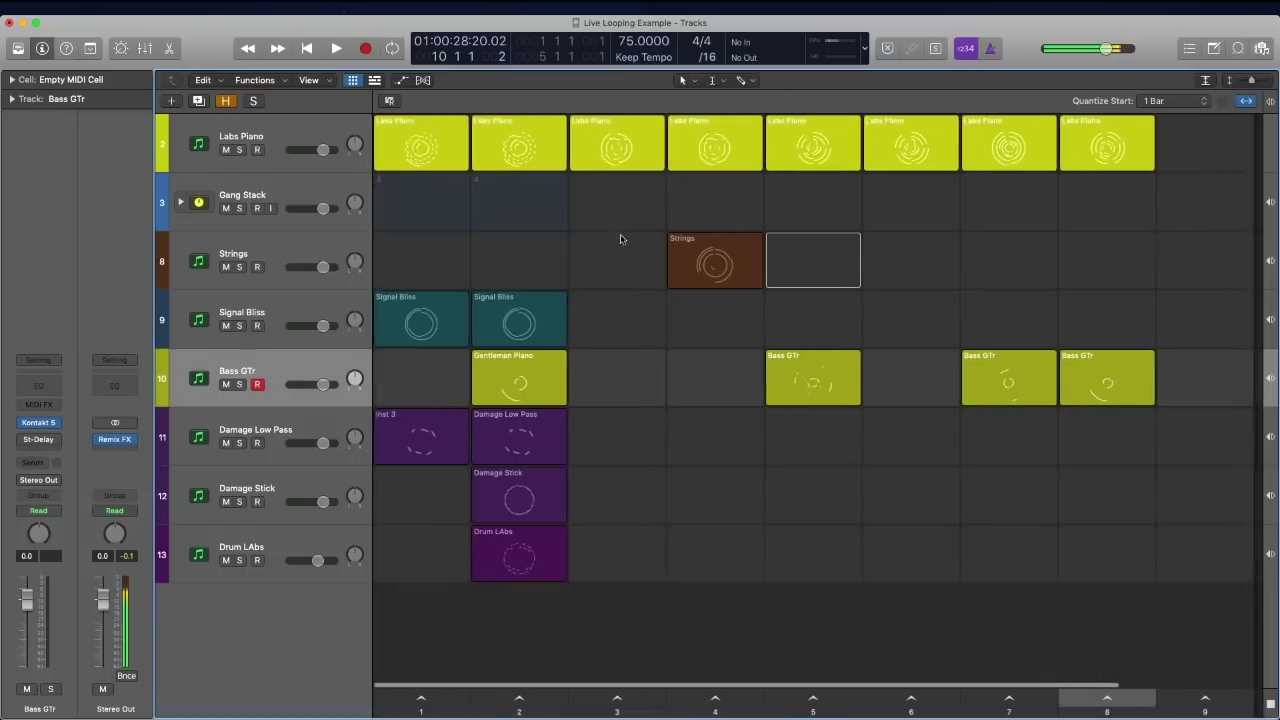
- Expand the Gang Stack and briefly play the Gang#03.1 cell
left_click(323, 198)
left_click(181, 203)
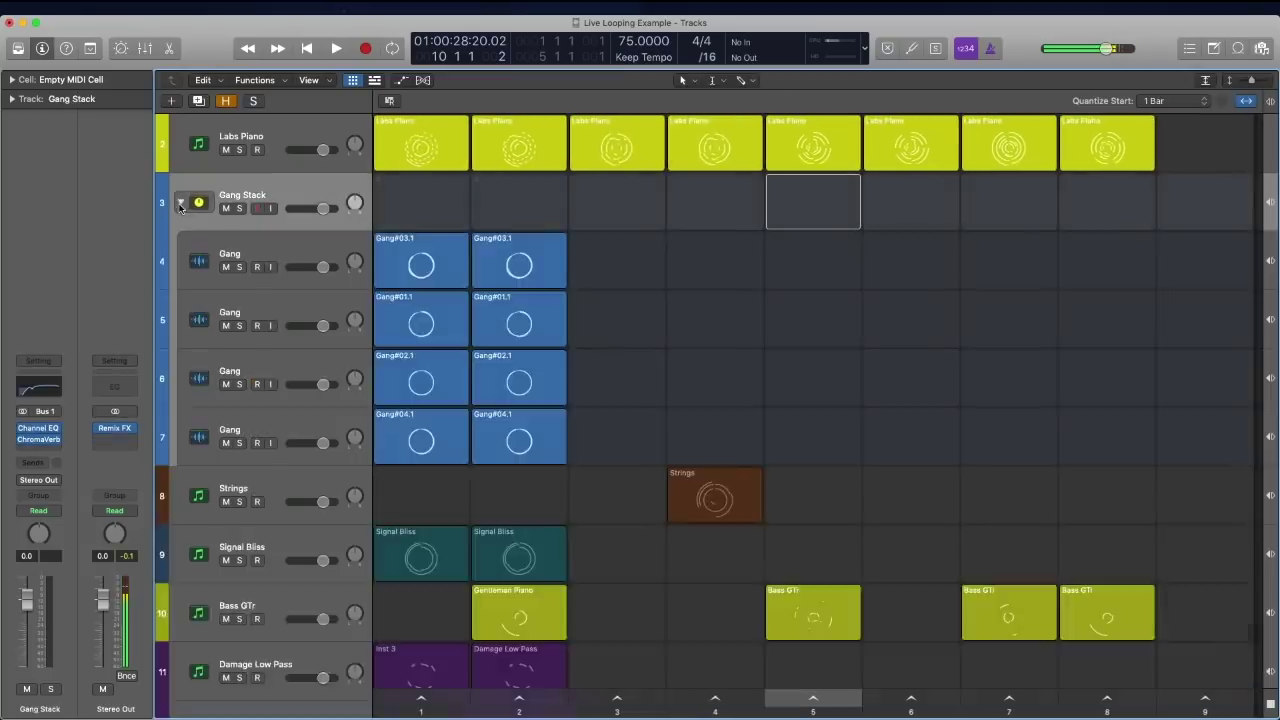
left_click(297, 254)
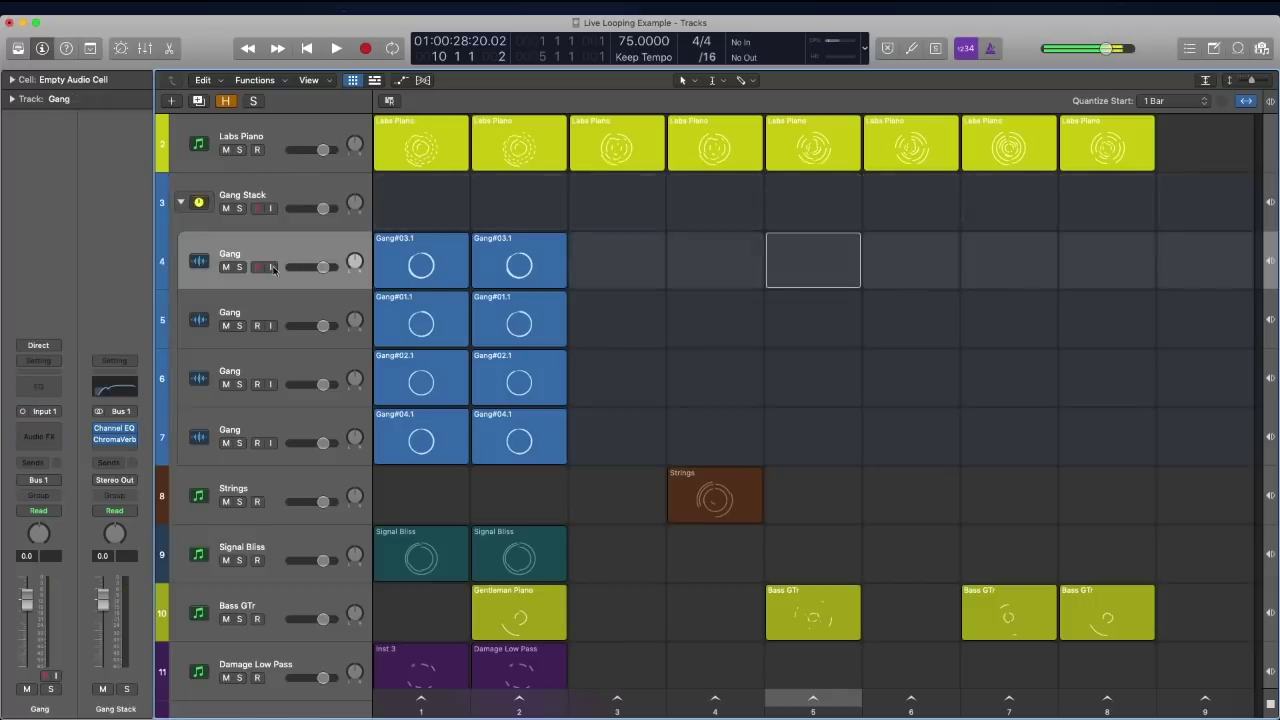
left_click(421, 265)
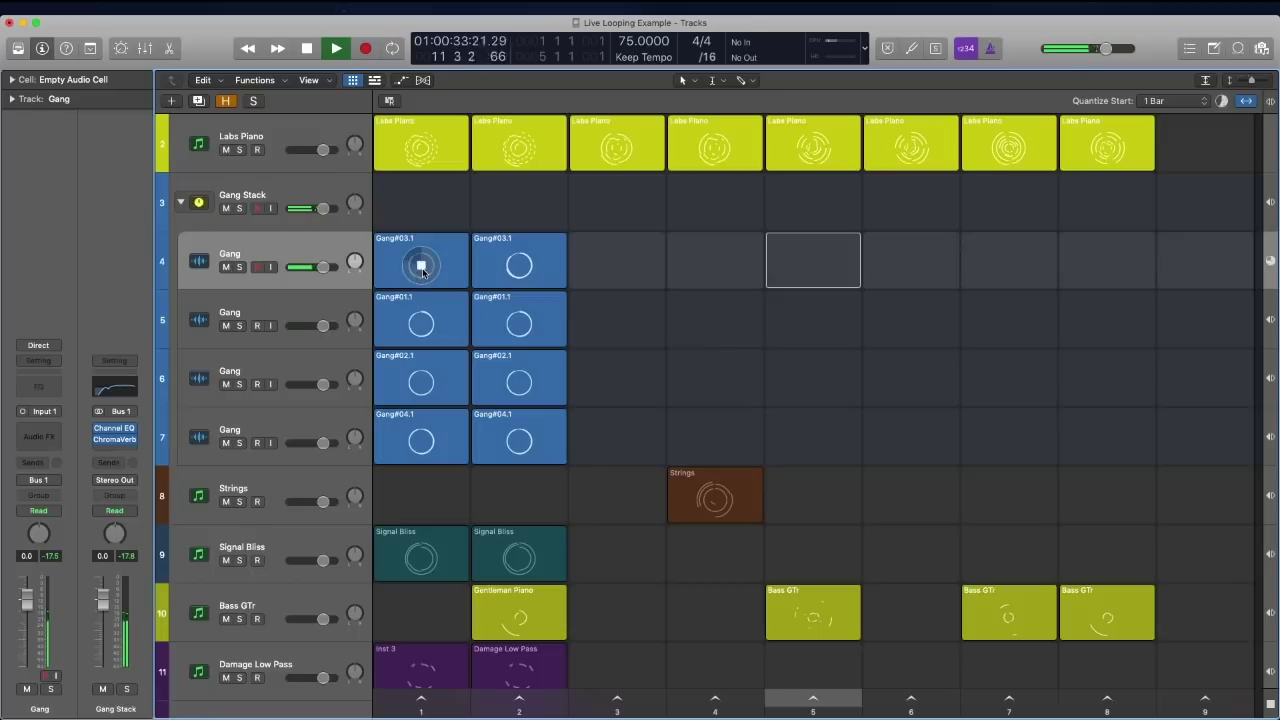
left_click(421, 266)
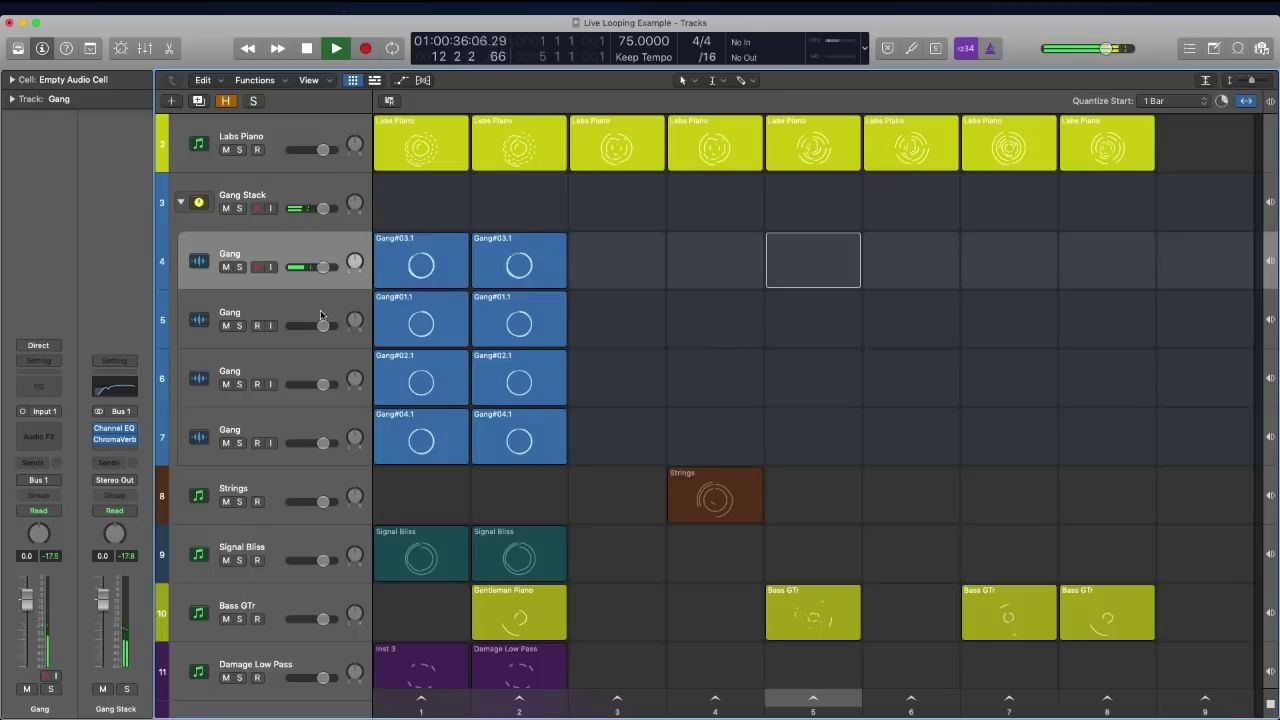
- Collapse and re-expand the Gang Stack, stop playback, and select Gang#03.1 in column 1
left_click(318, 416, "shift")
left_click(197, 203)
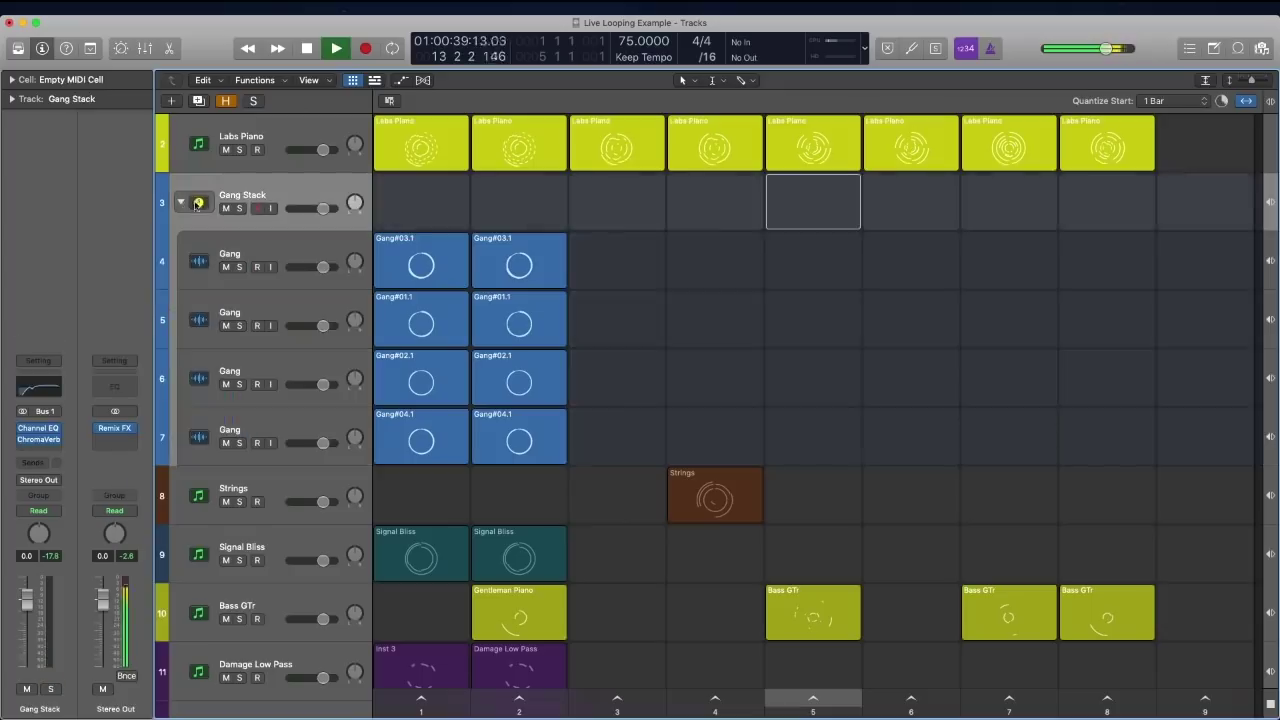
left_click(181, 203)
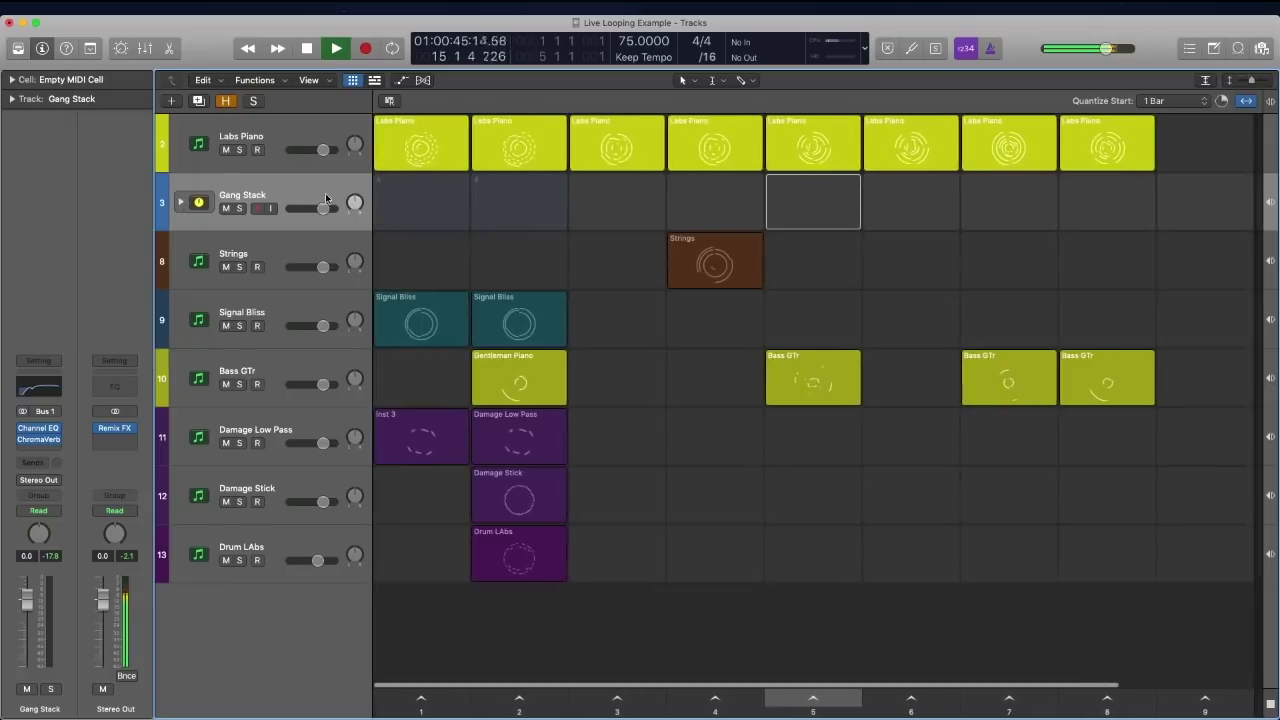
left_click(421, 205)
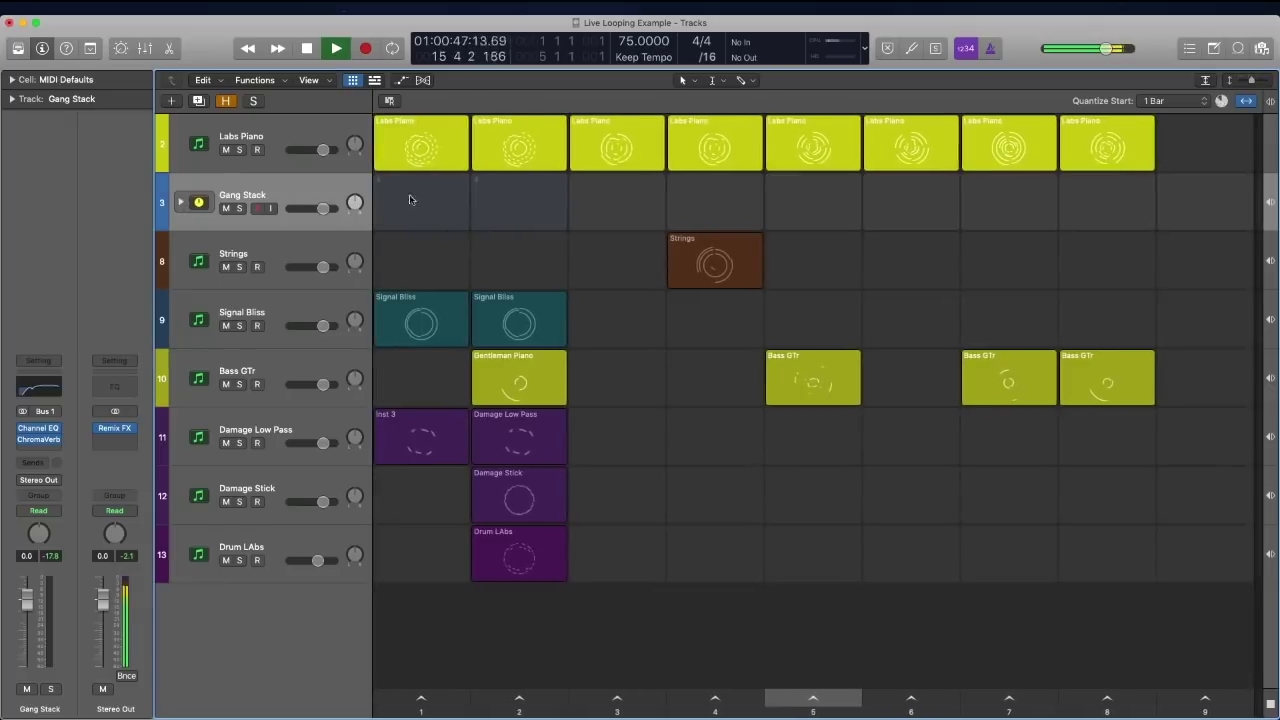
left_click(180, 204)
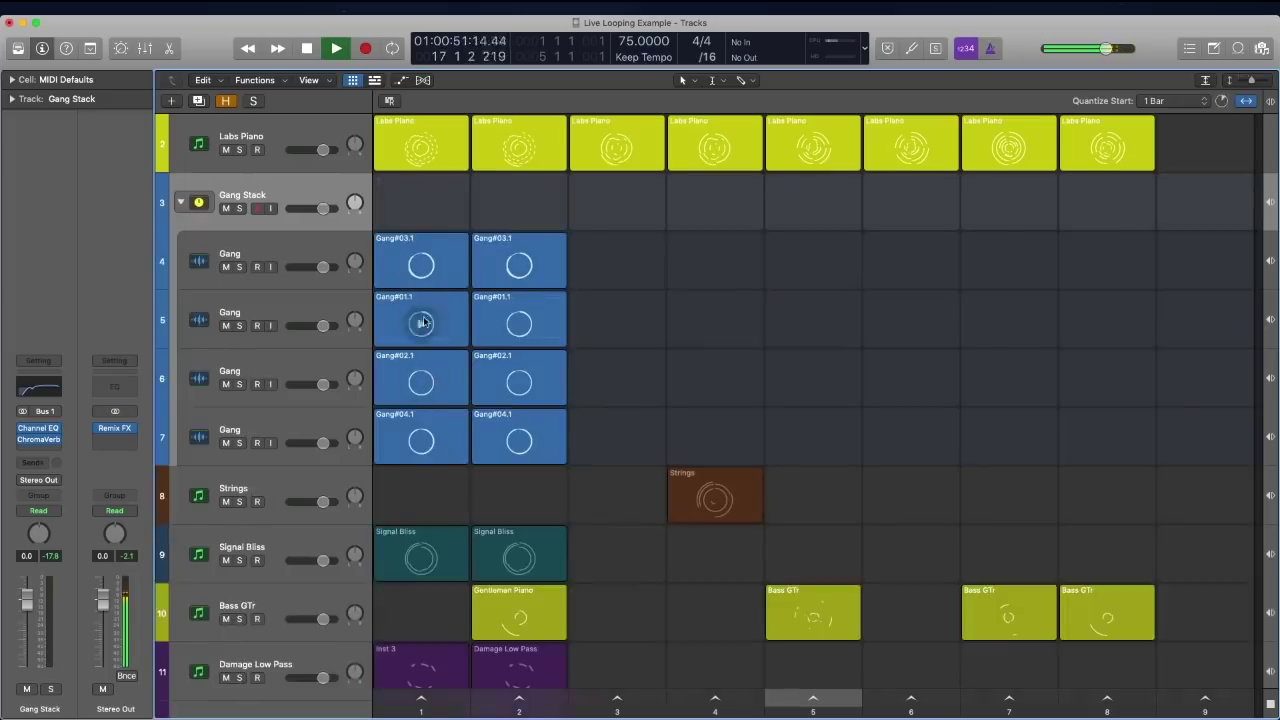
key("space")
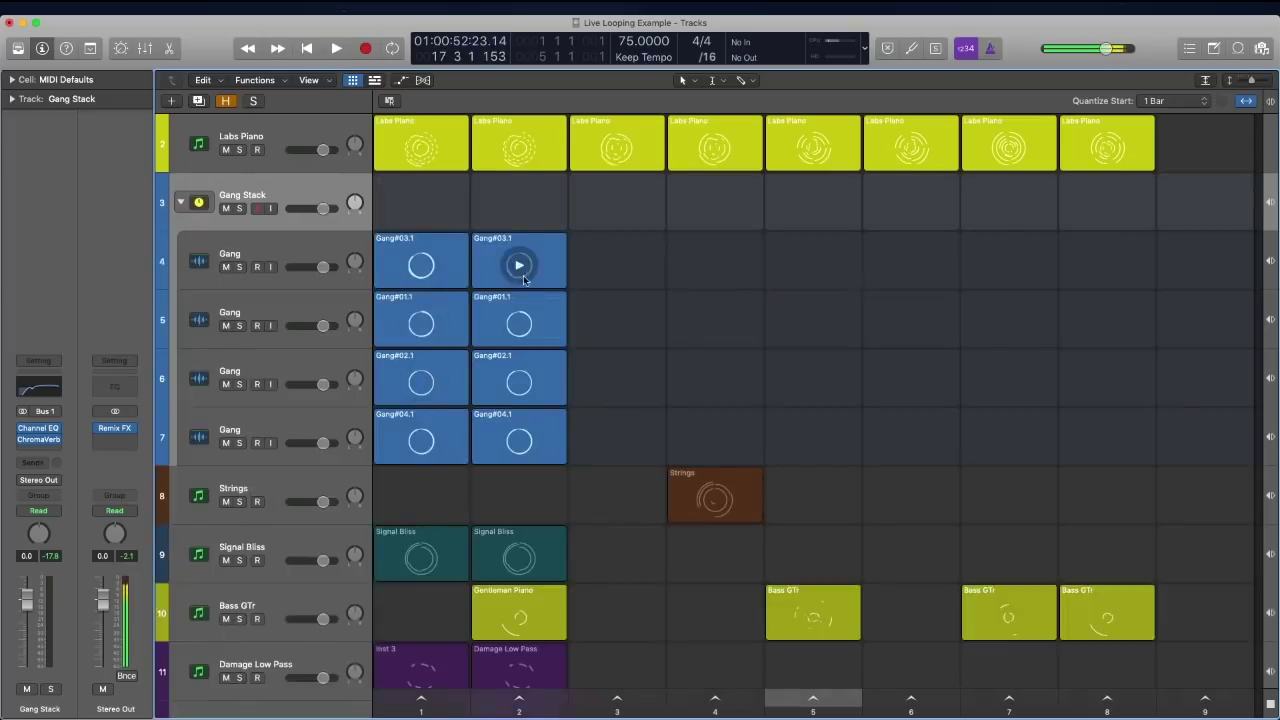
left_click(447, 256)
- Select the four Gang regions in the timeline, then collapse the Gang Stack folder
left_click(483, 251)
left_click(374, 80)
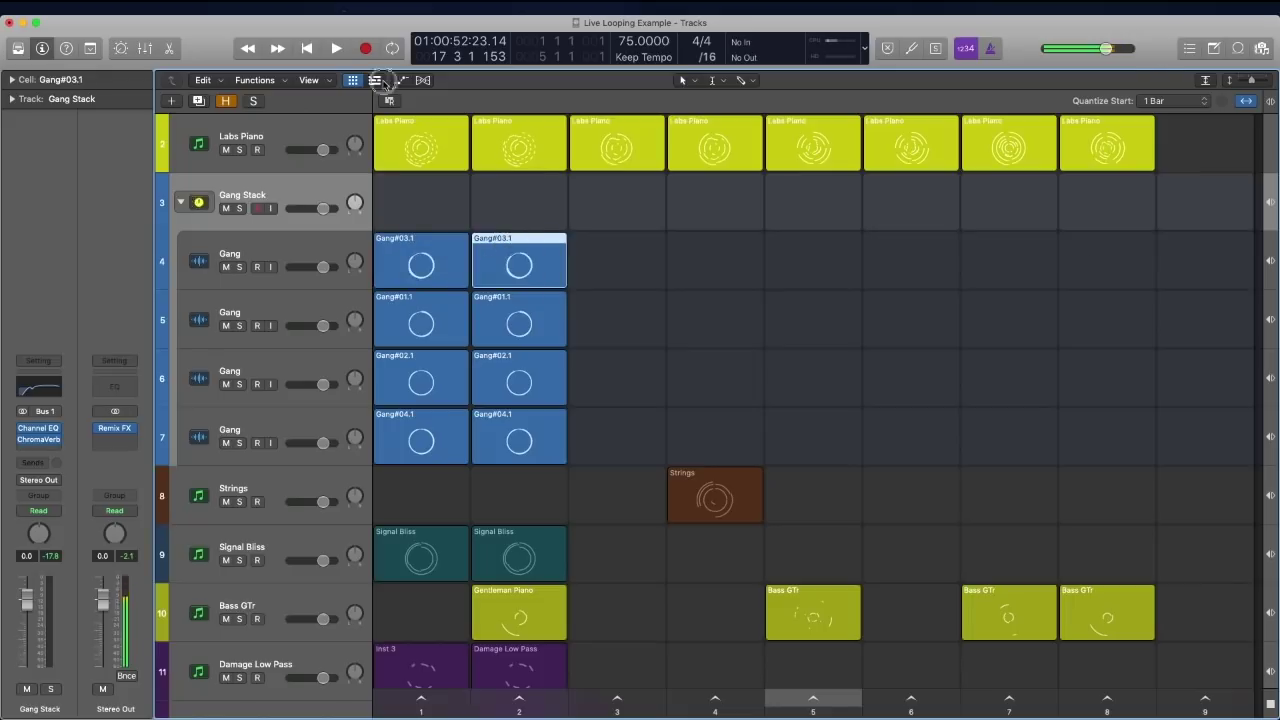
left_click_drag(491, 214, 1000, 420)
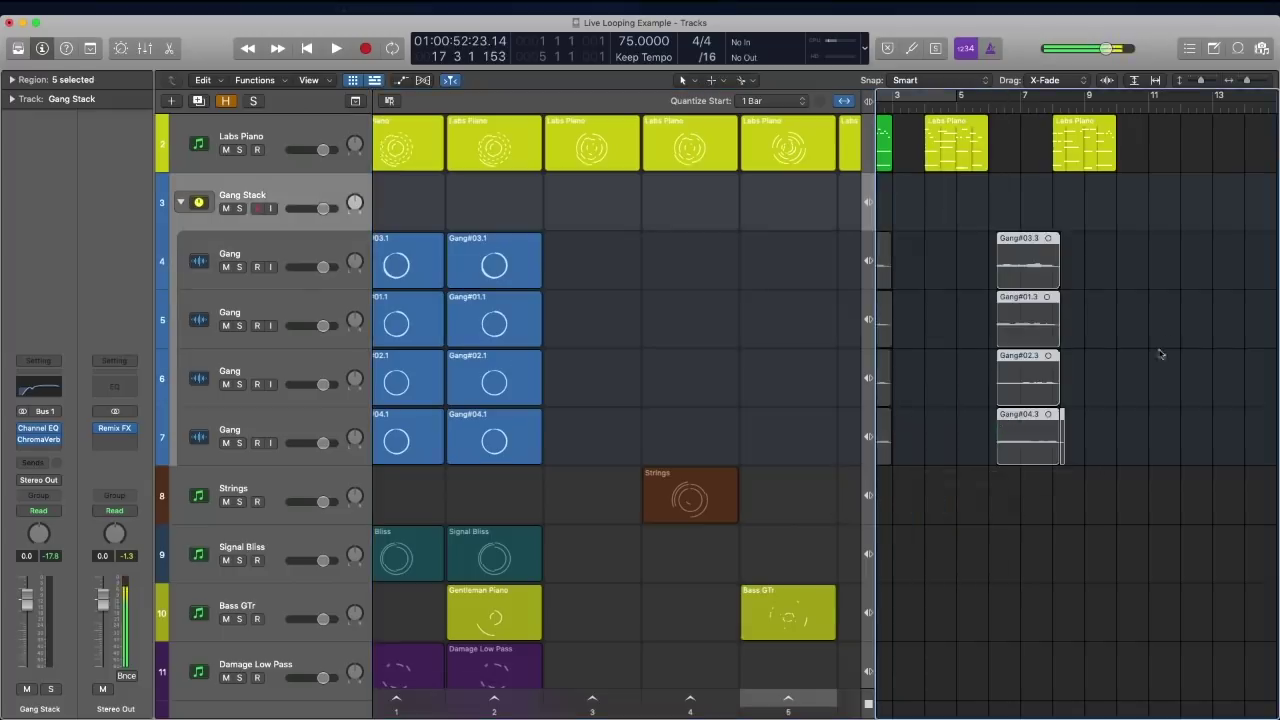
left_click(374, 80)
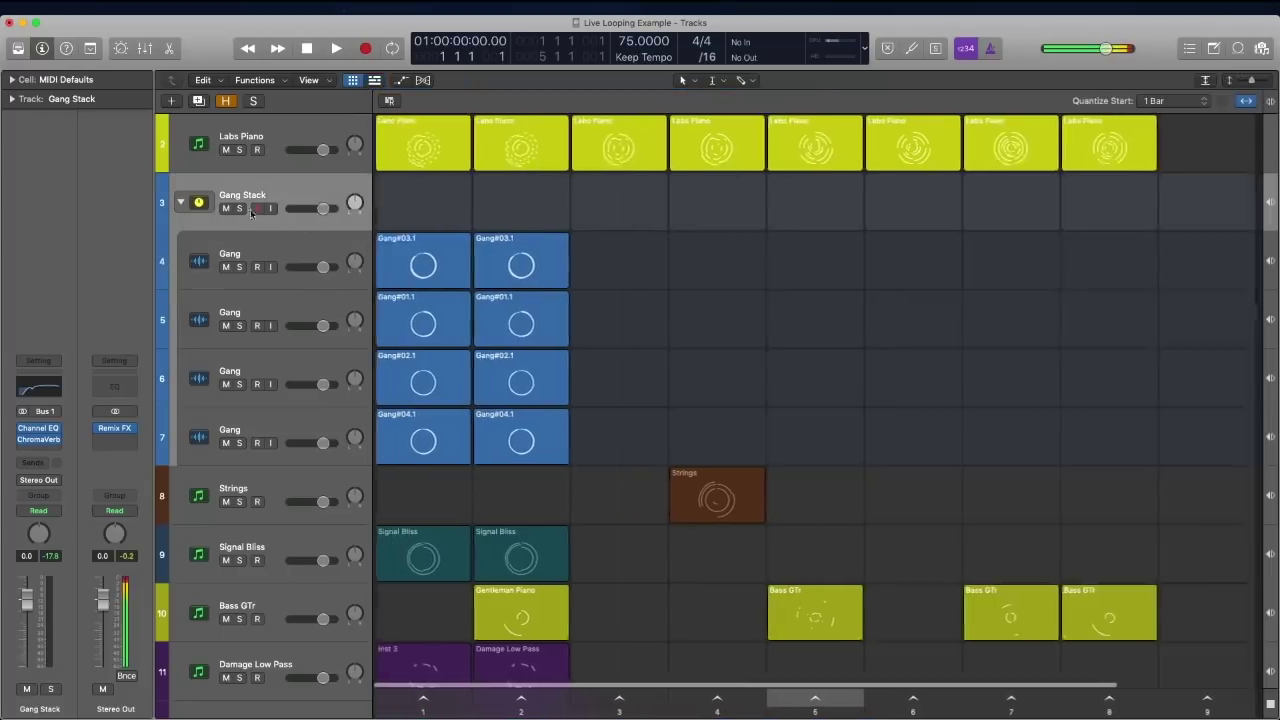
left_click(181, 202)
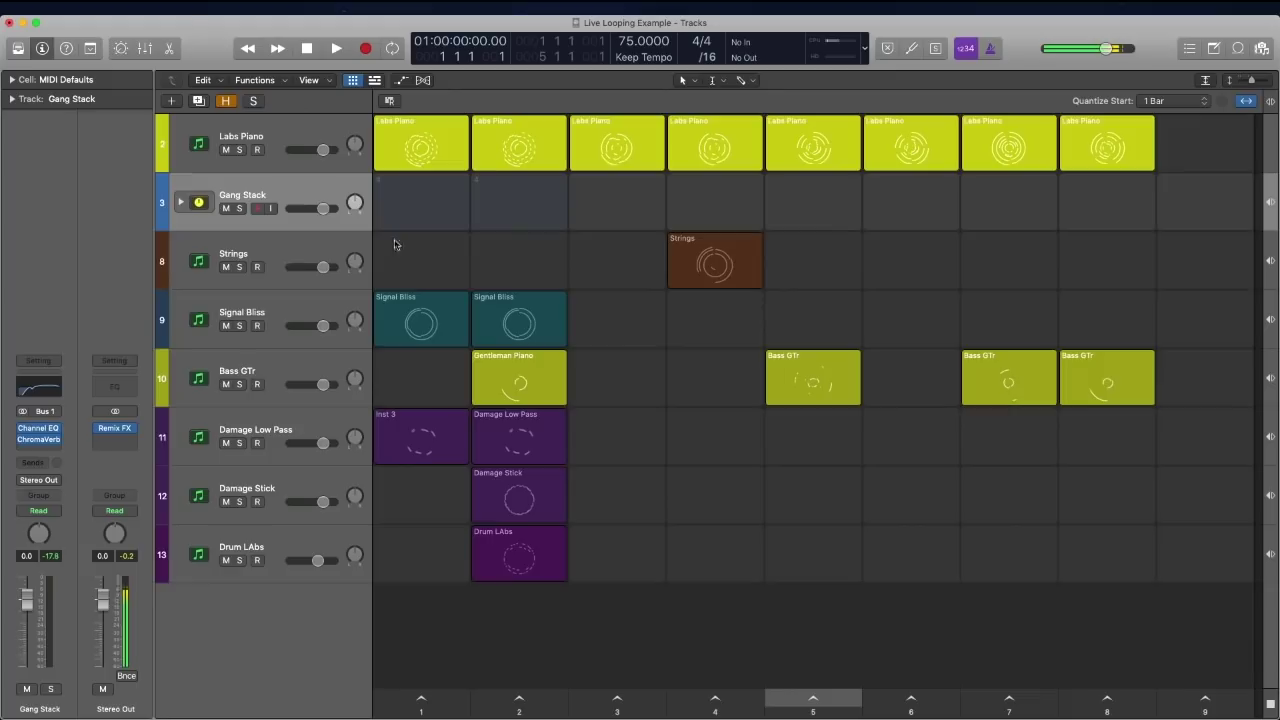
left_click(181, 202)
left_click(181, 202)
- Arm Signal Bliss for recording instead of Strings
left_click(257, 264)
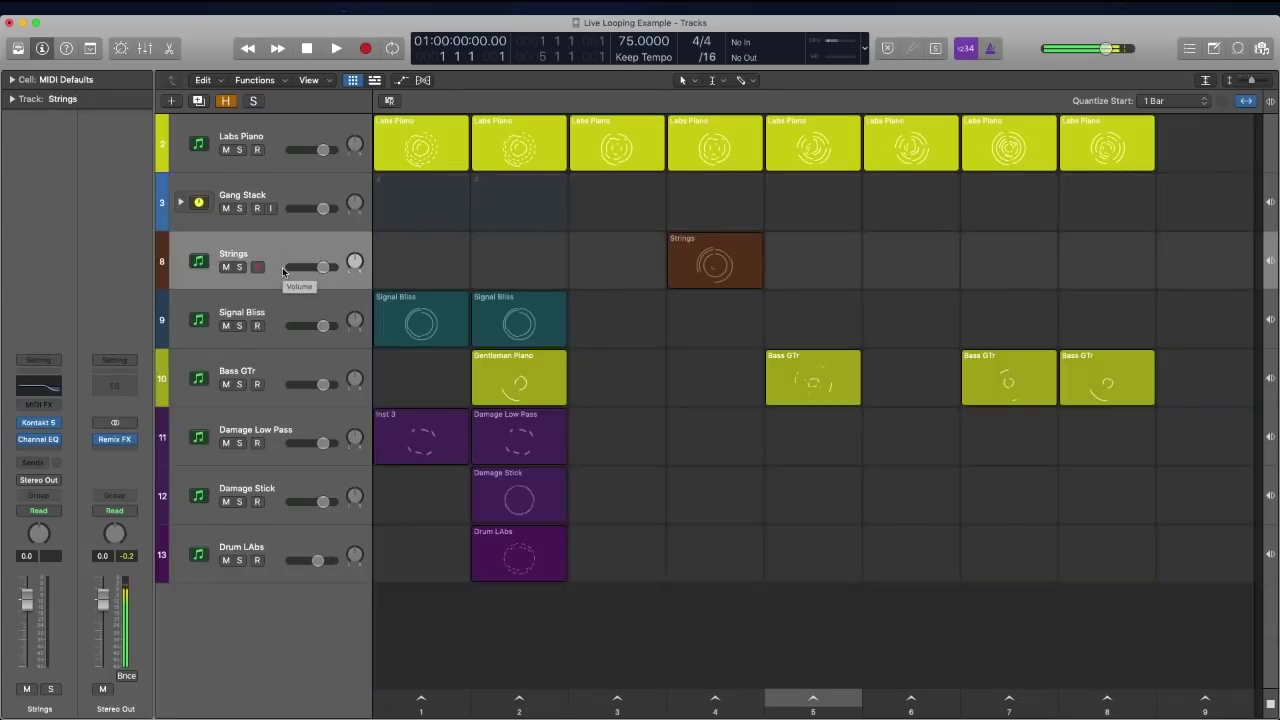
left_click(335, 320)
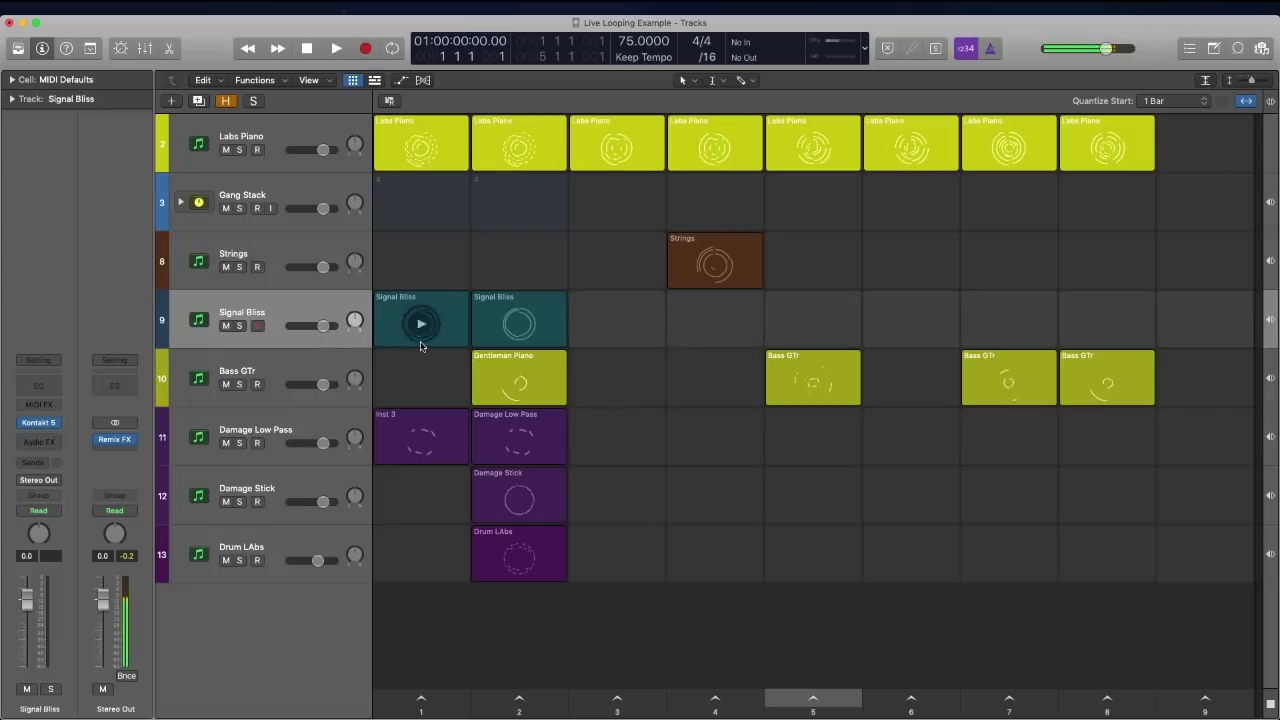
mouse_move(432, 157)
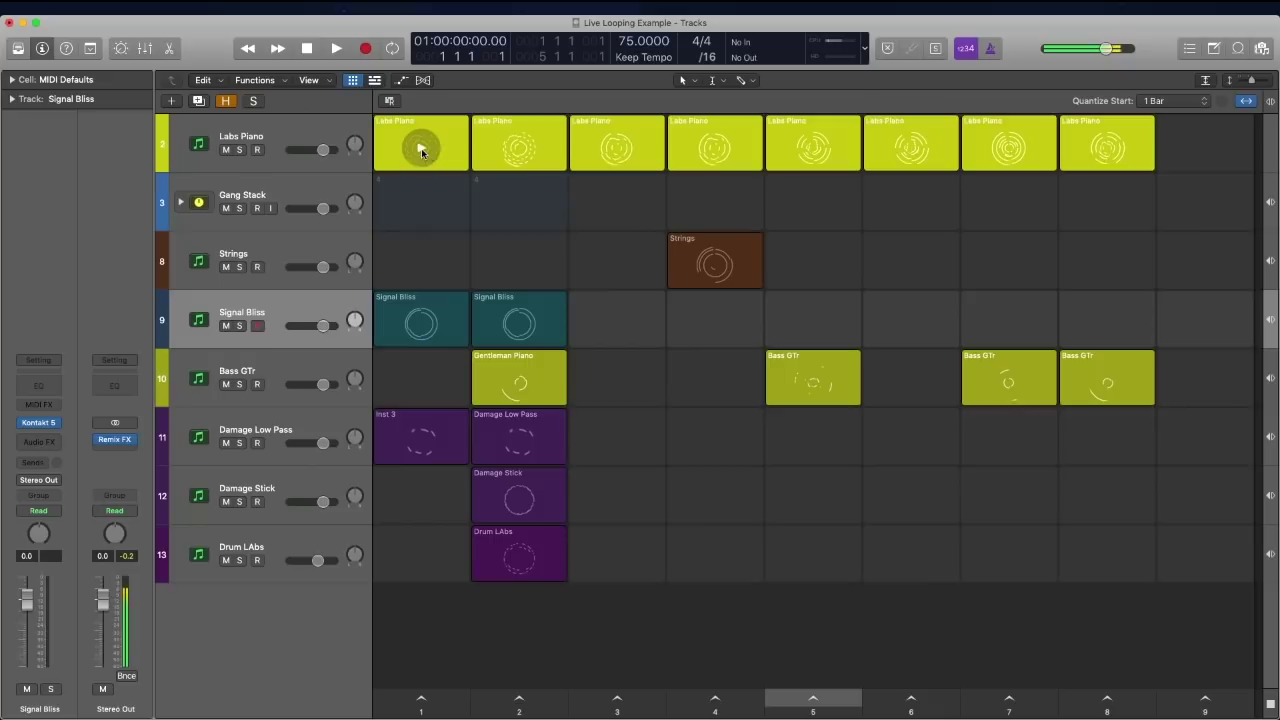
- Play the first Labs Piano cell briefly, trigger scene 2, and open the Quantize Start list
left_click(421, 150)
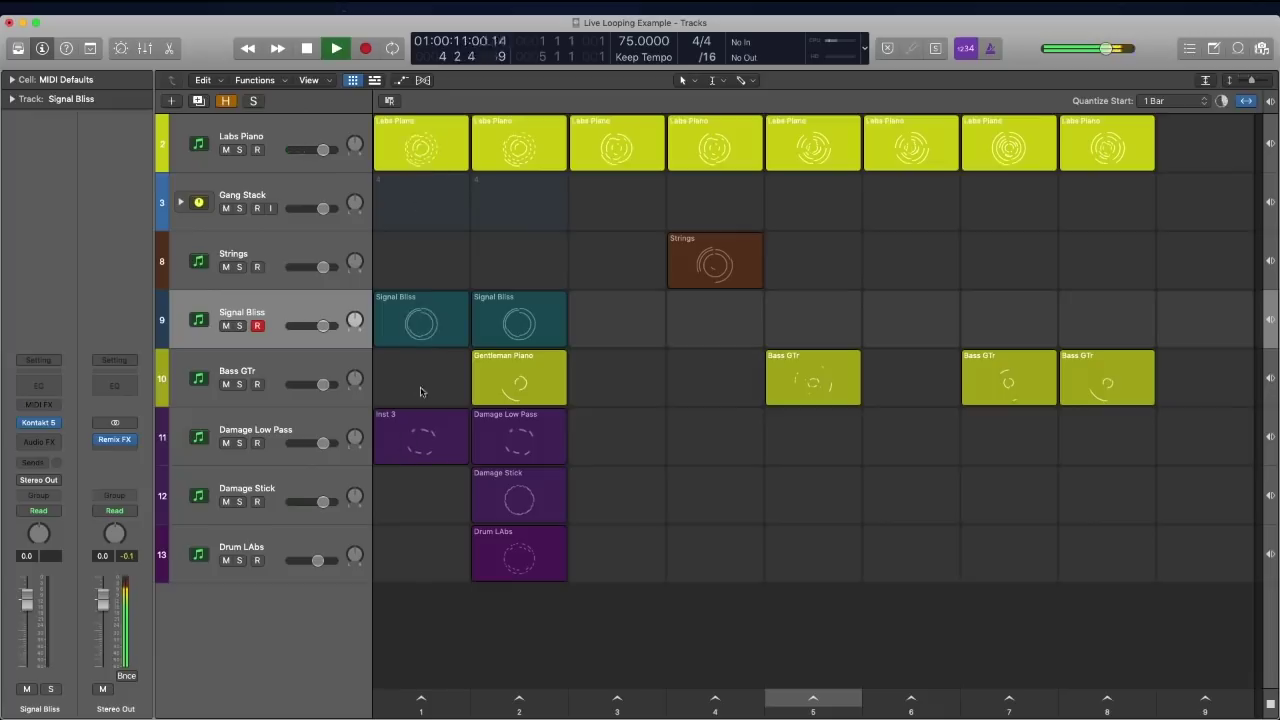
left_click(309, 50)
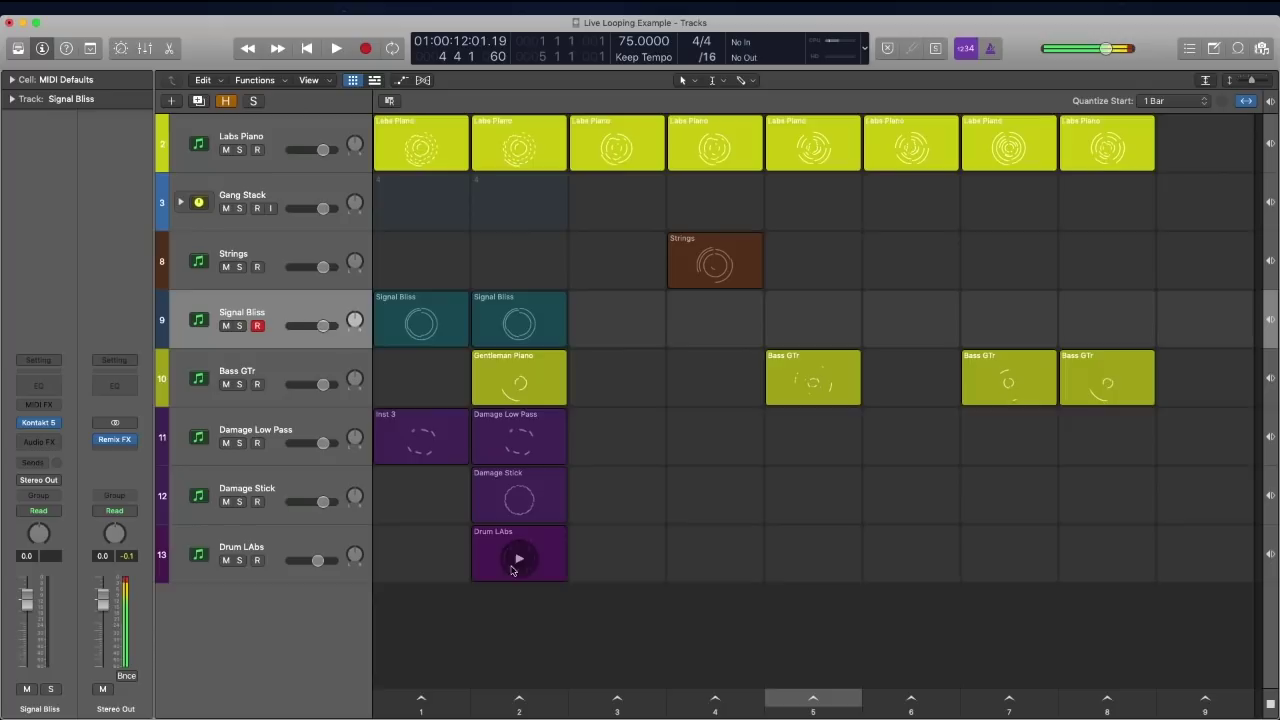
left_click(515, 699)
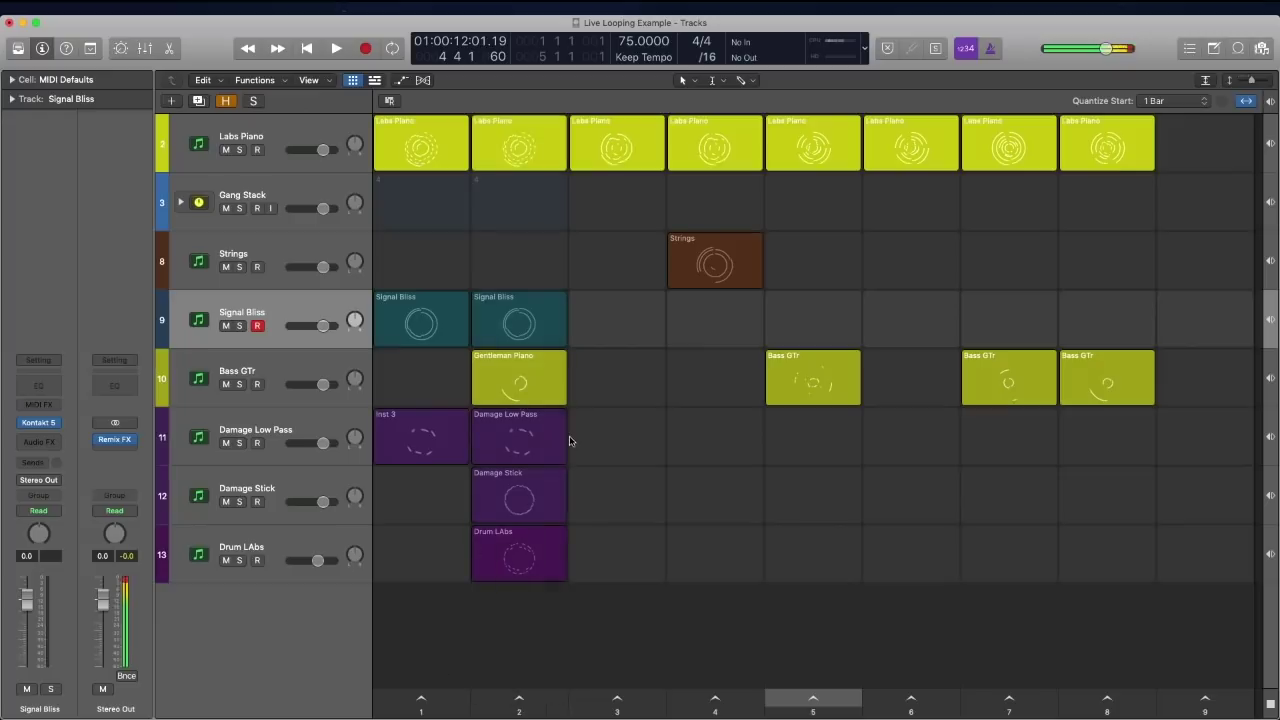
left_click(1190, 102)
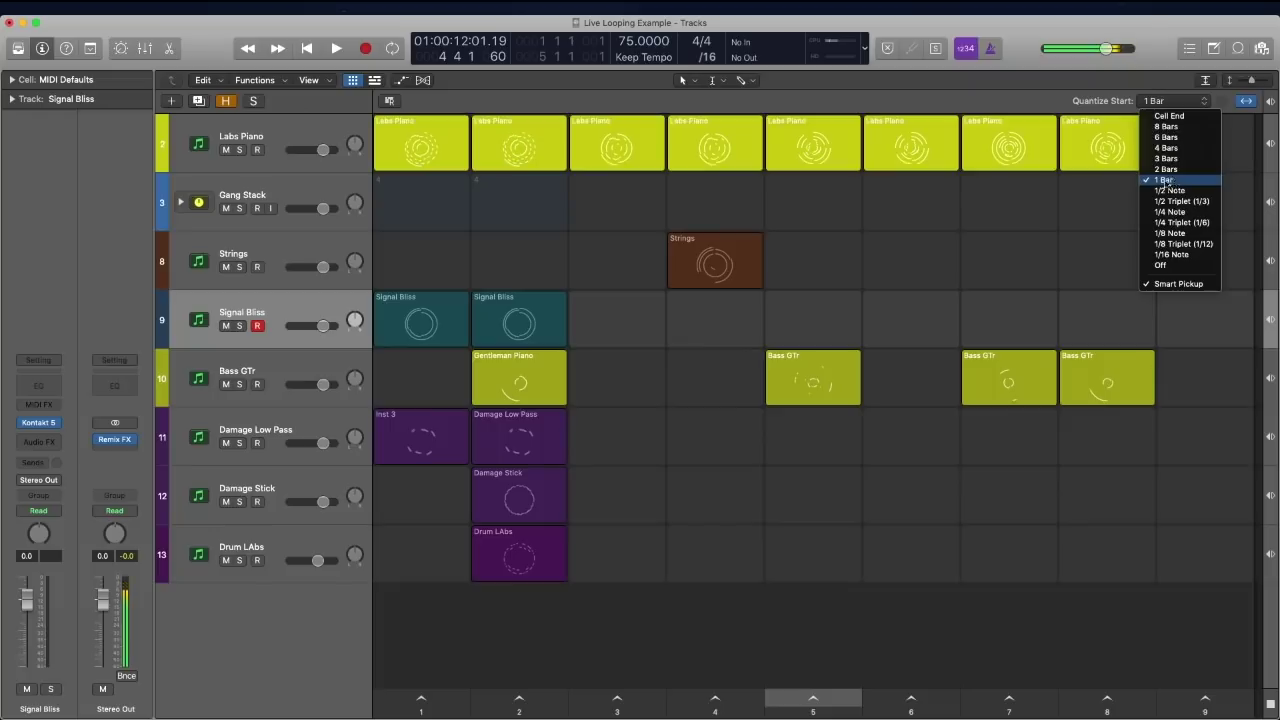
- Keep Quantize Start at 1 Bar and launch scene 1, then scene 2, then scene 1 again
left_click(1166, 182)
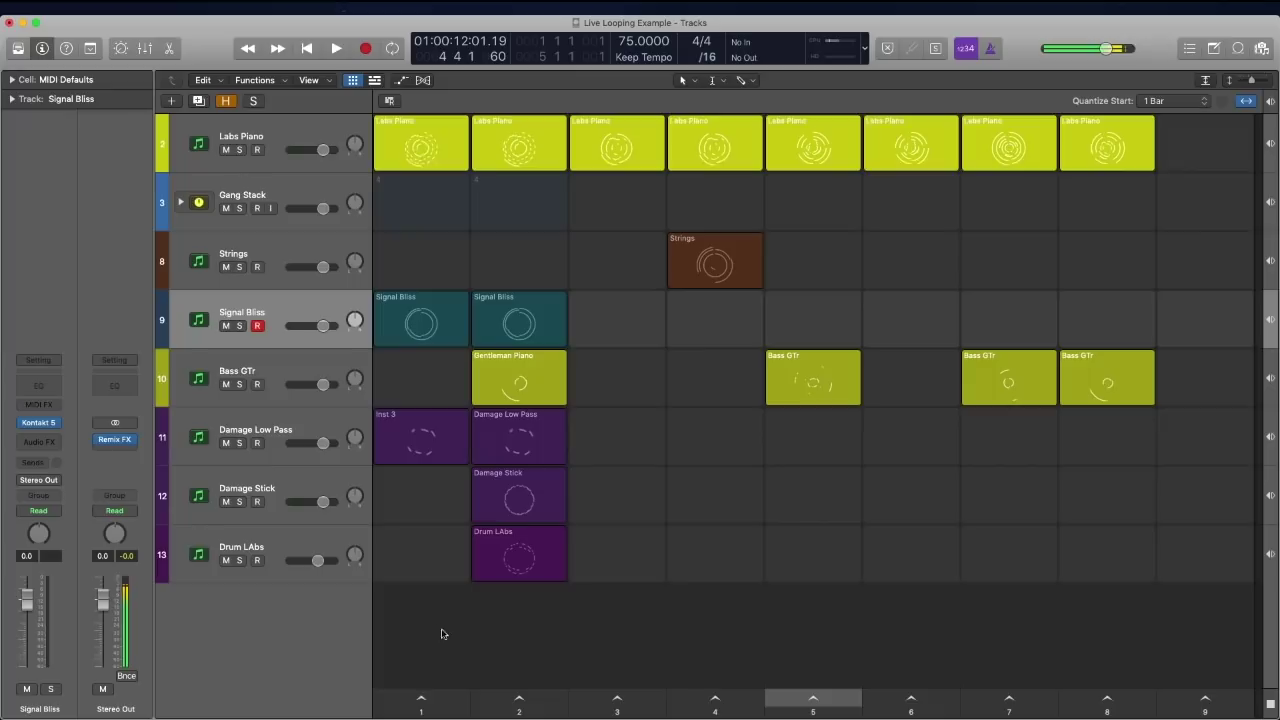
left_click(421, 703)
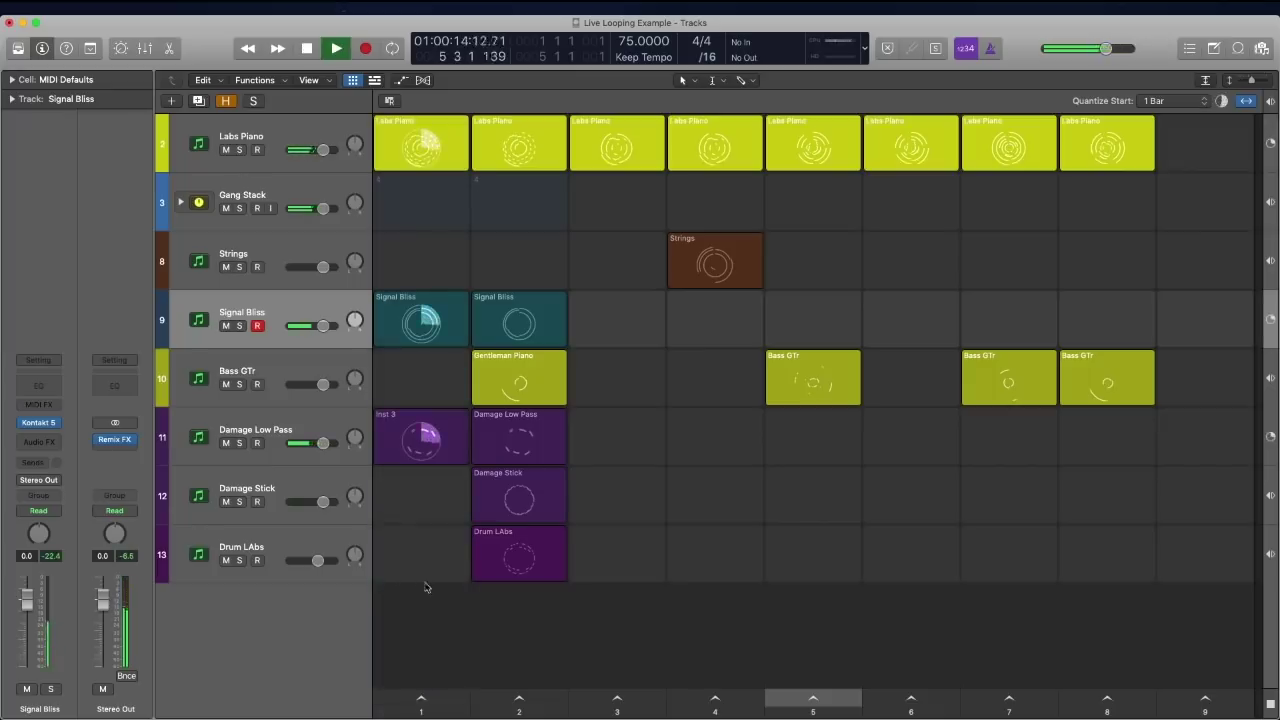
left_click(519, 703)
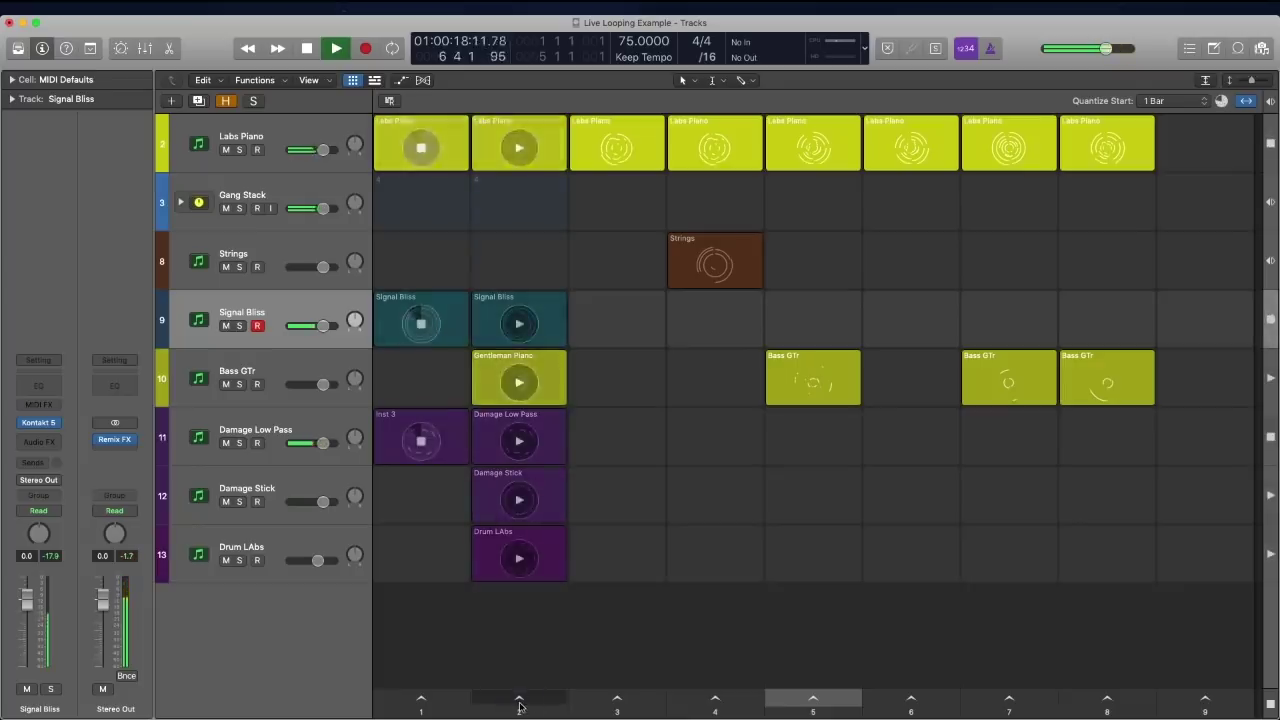
mouse_move(614, 560)
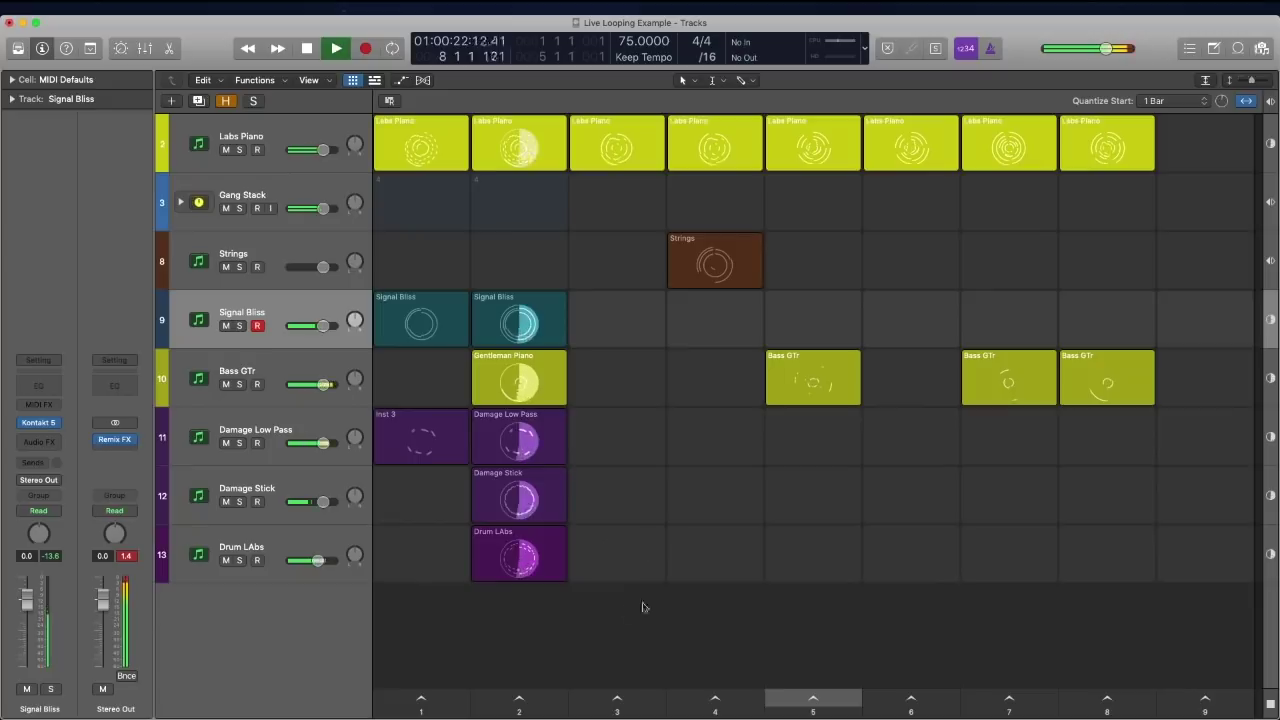
left_click(433, 700)
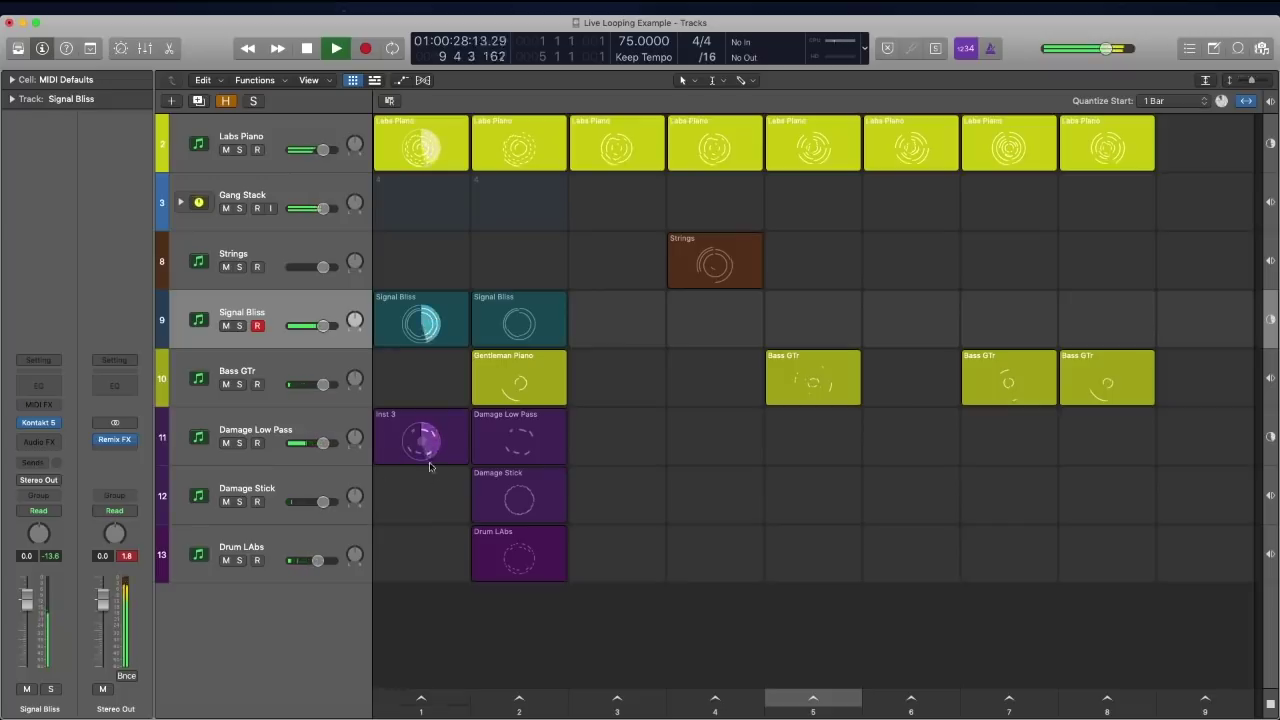
- Stop the playing Inst 3 and Signal Bliss cells
mouse_move(421, 446)
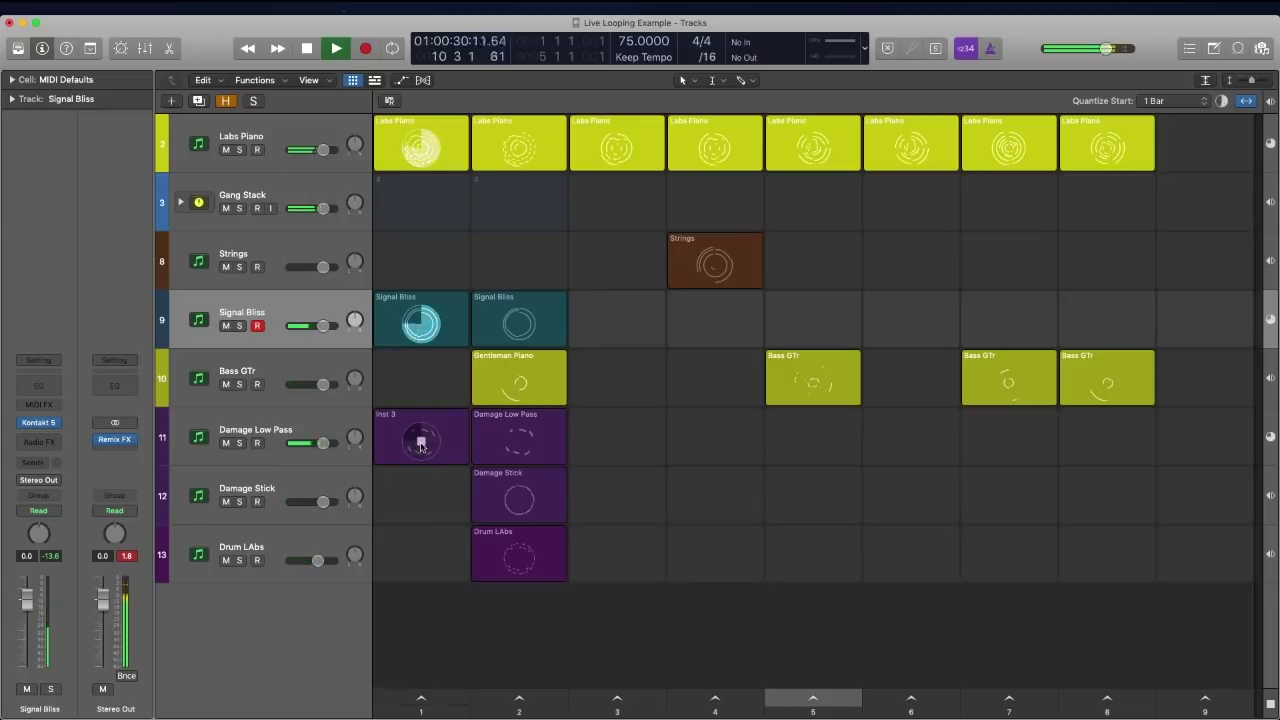
left_click(421, 446)
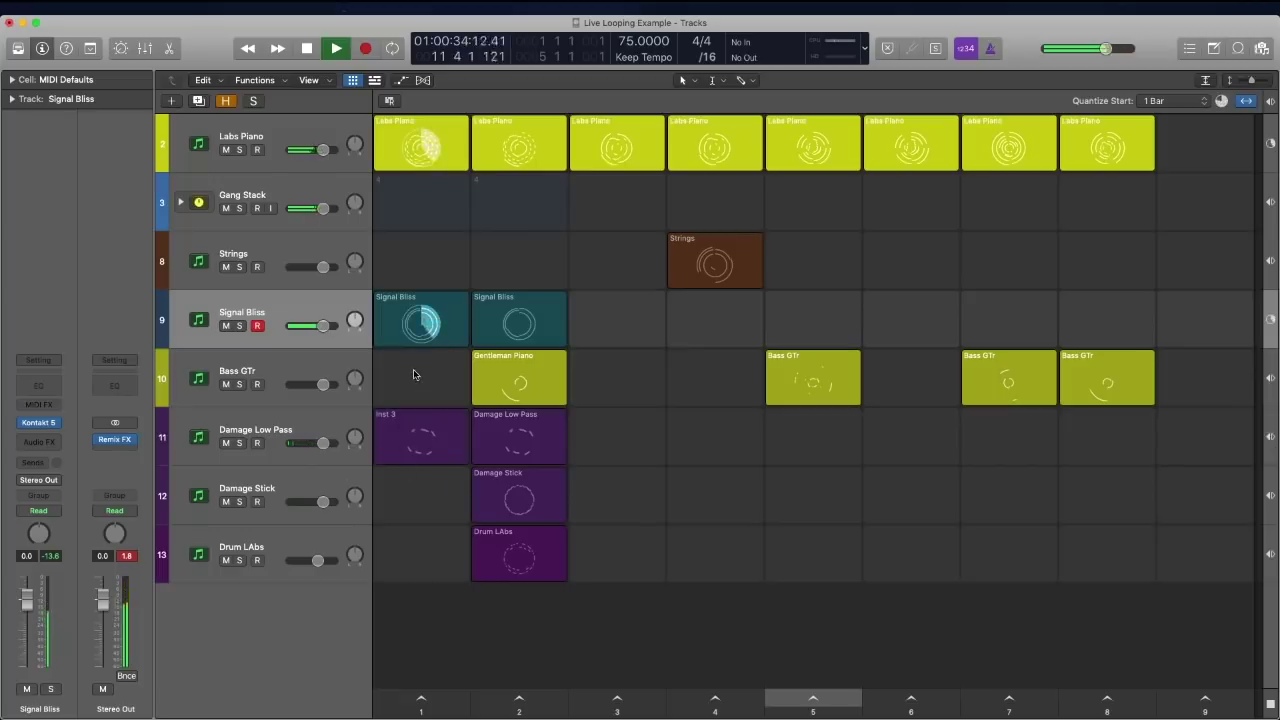
mouse_move(420, 325)
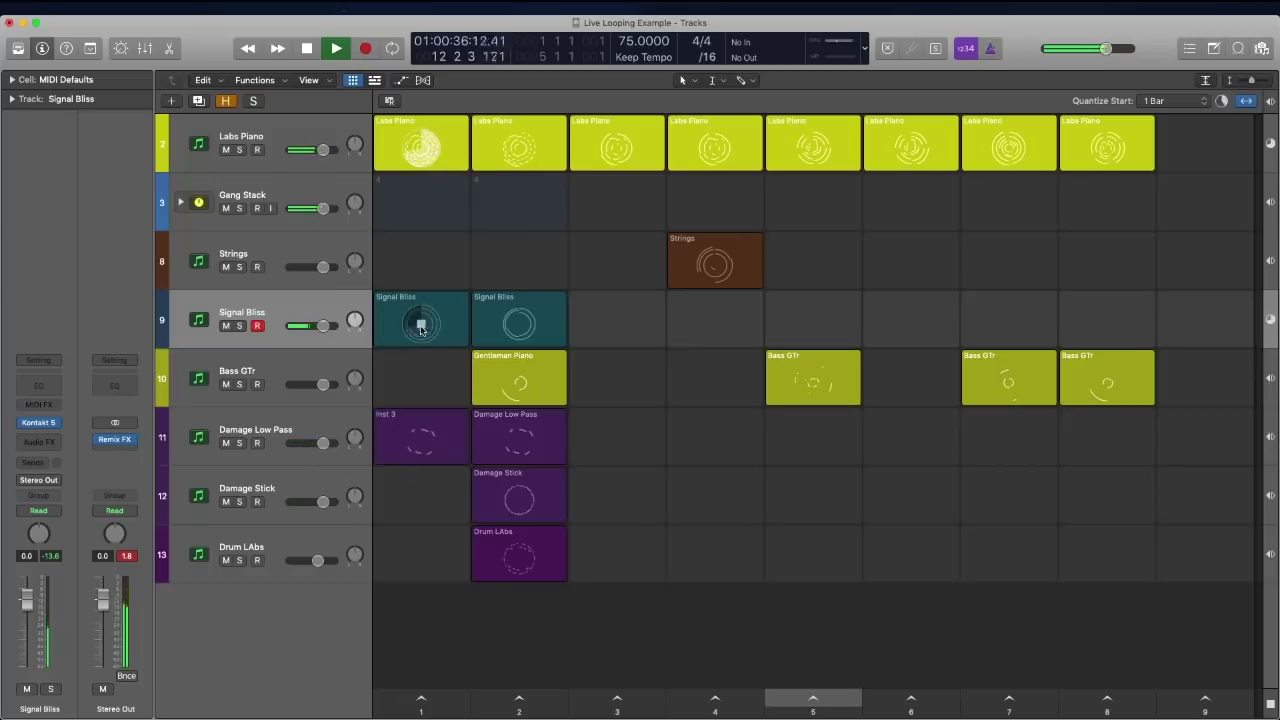
left_click(421, 328)
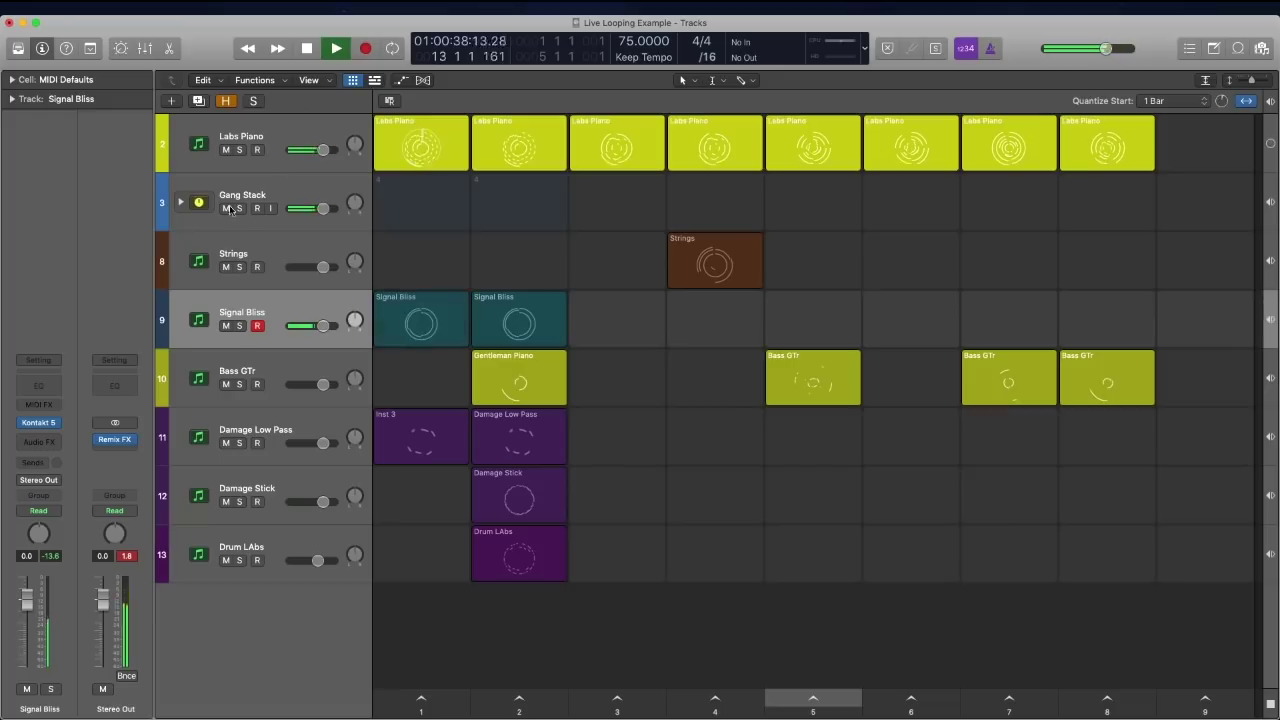
- Expand the Gang Stack and select the four column-1 cells Gang#01.1 to Gang#04.1
left_click(180, 203)
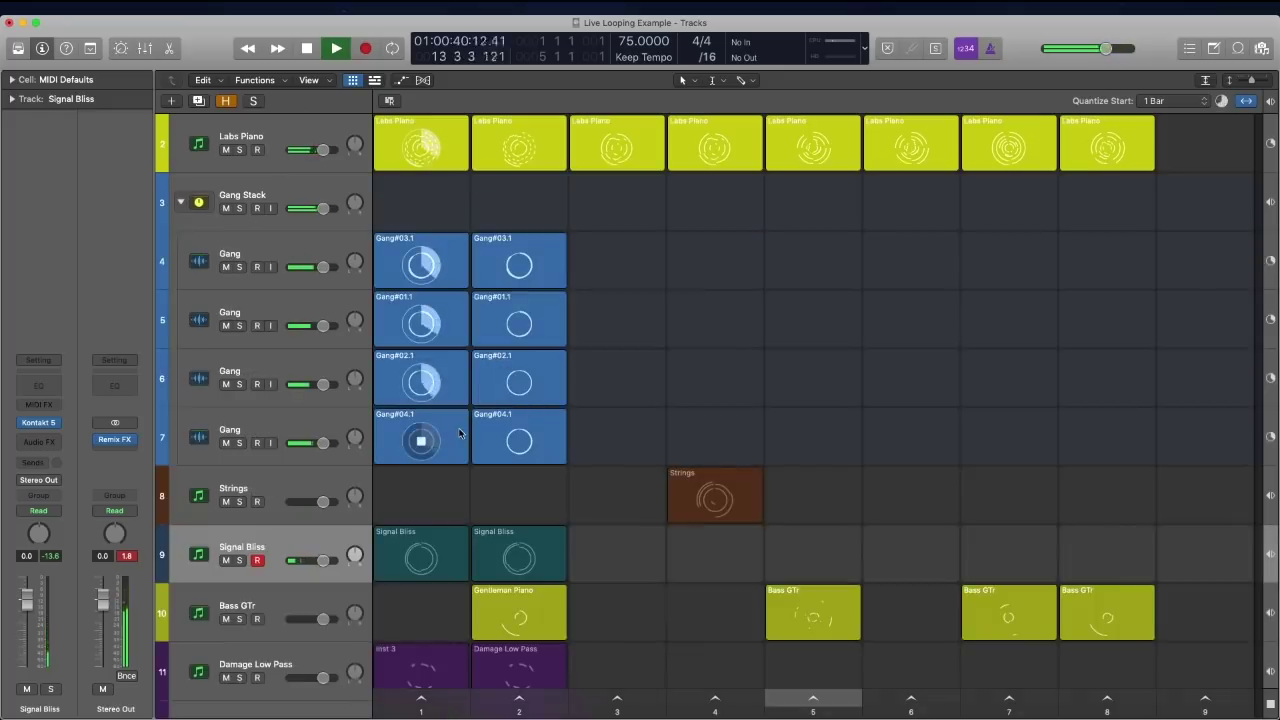
left_click(420, 437)
left_click(421, 265, "shift")
left_click(421, 322, "shift")
left_click(420, 384, "shift")
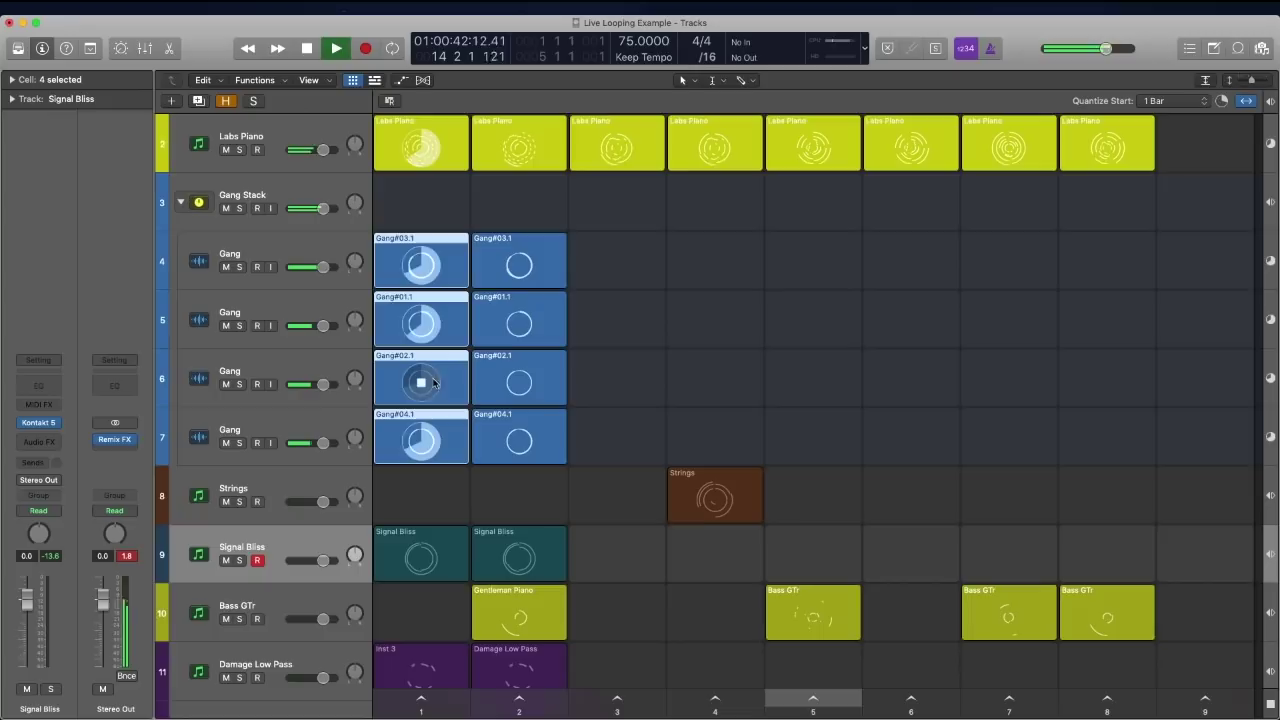
- Stop the column-1 Gang cells and the first Labs Piano cell, then collapse the Gang Stack
left_click(420, 384)
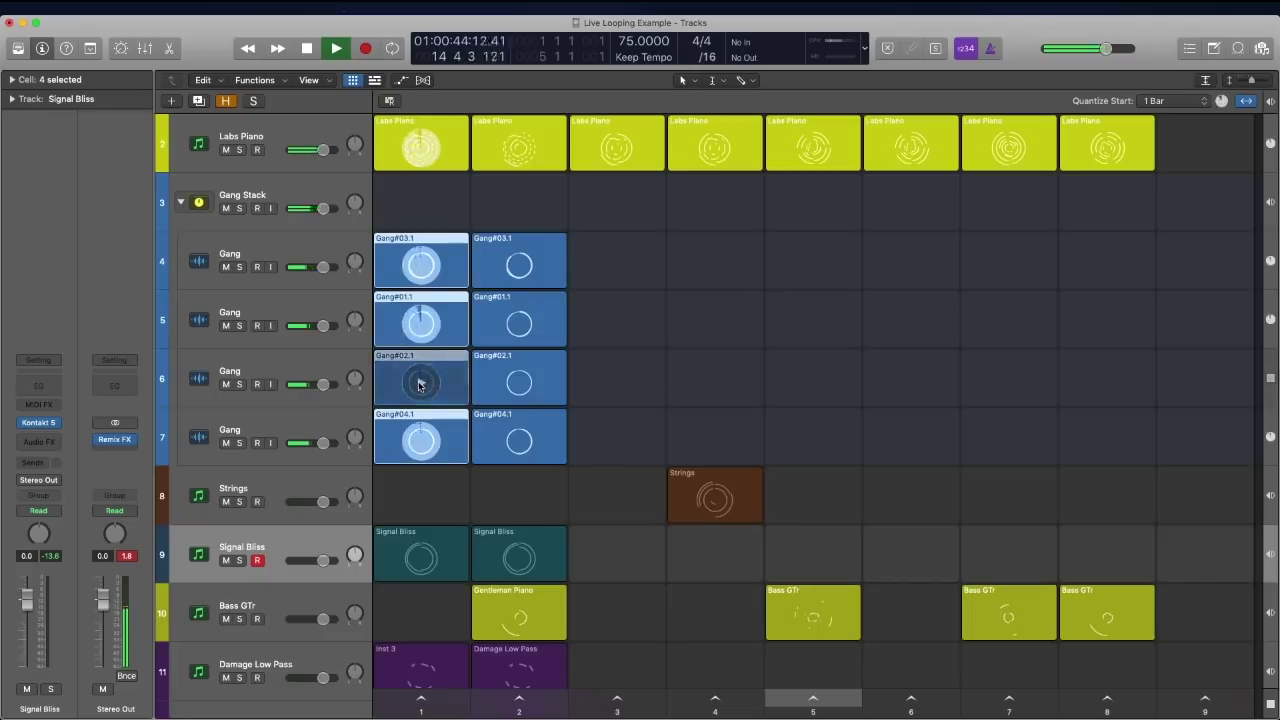
left_click(420, 324)
left_click(420, 264)
left_click(439, 430)
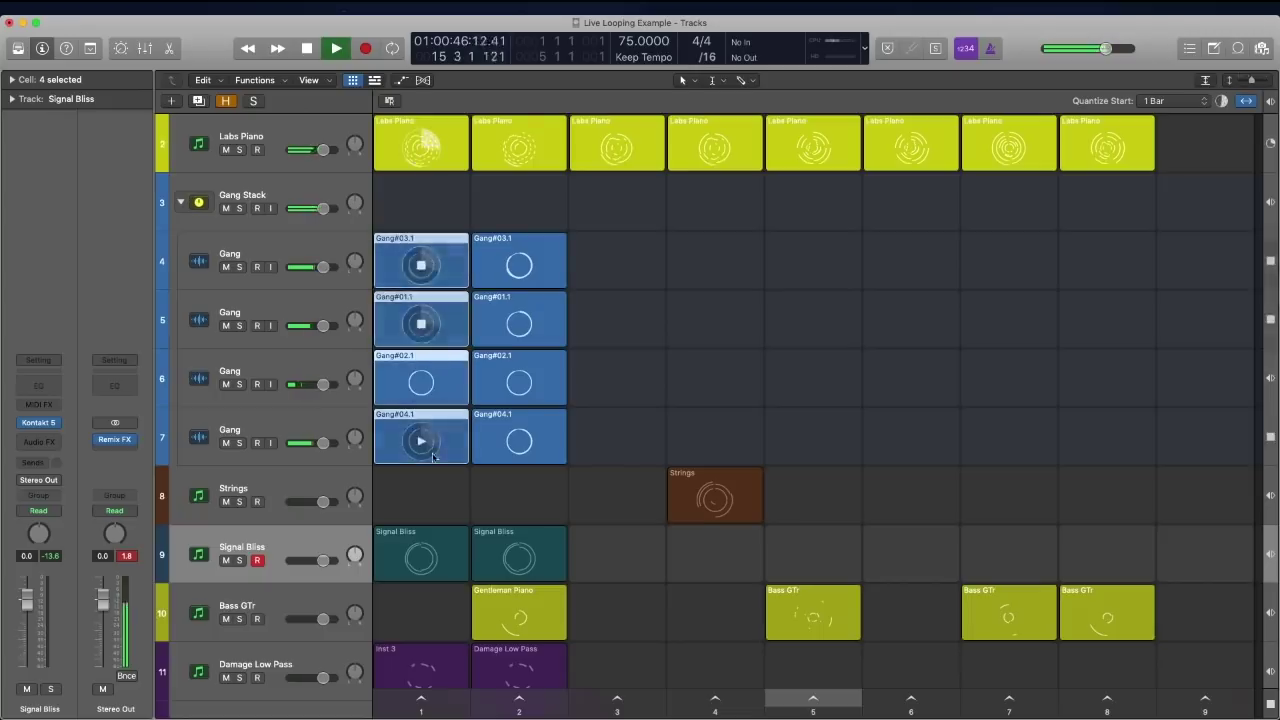
left_click(445, 358)
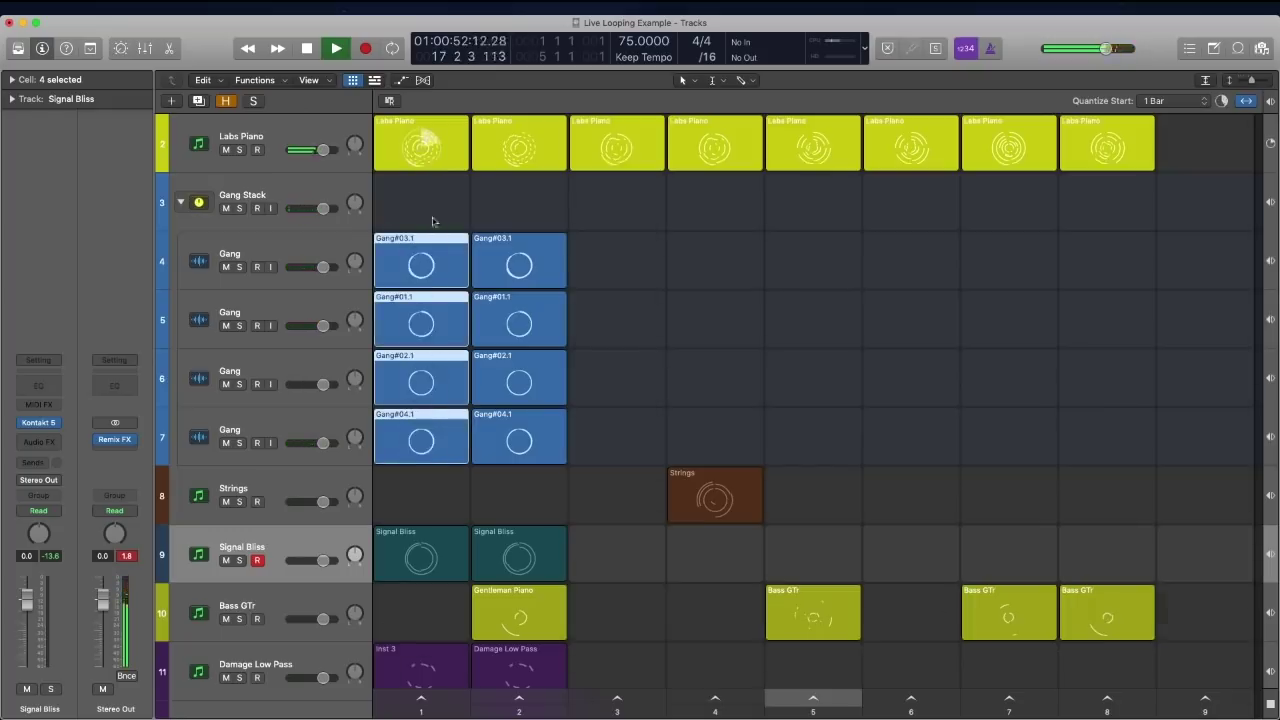
left_click(421, 146)
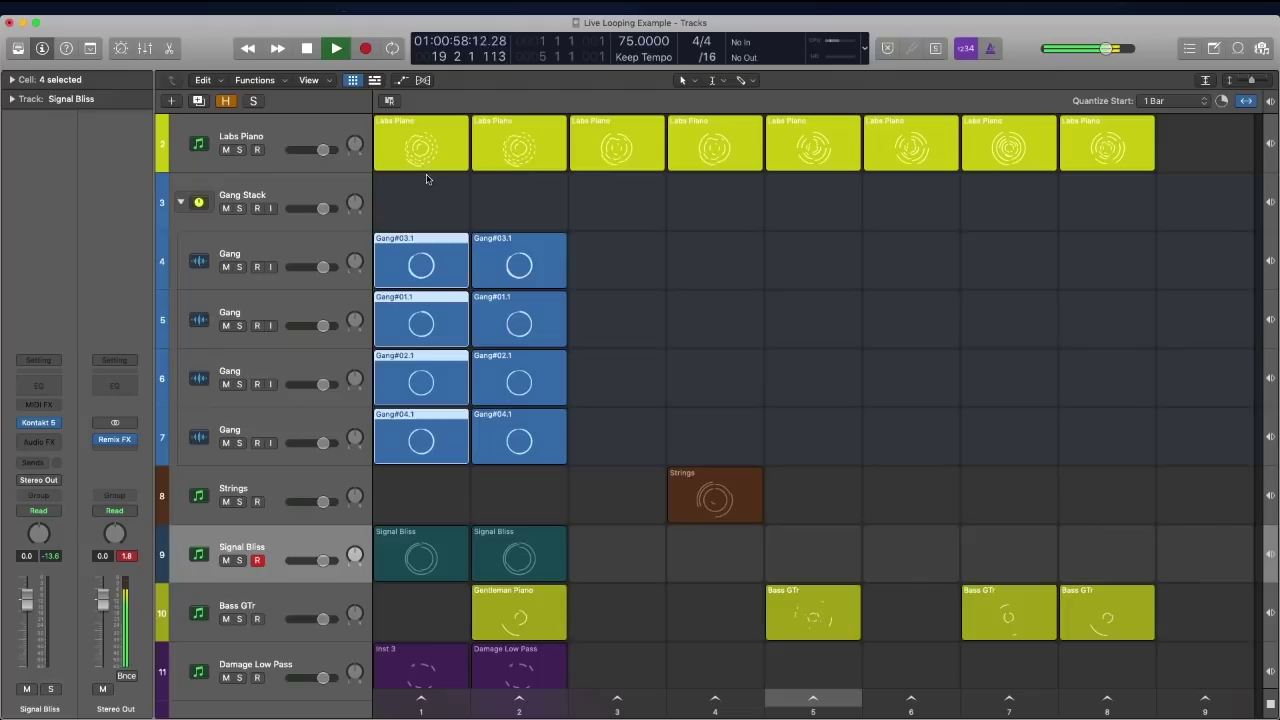
left_click(182, 203)
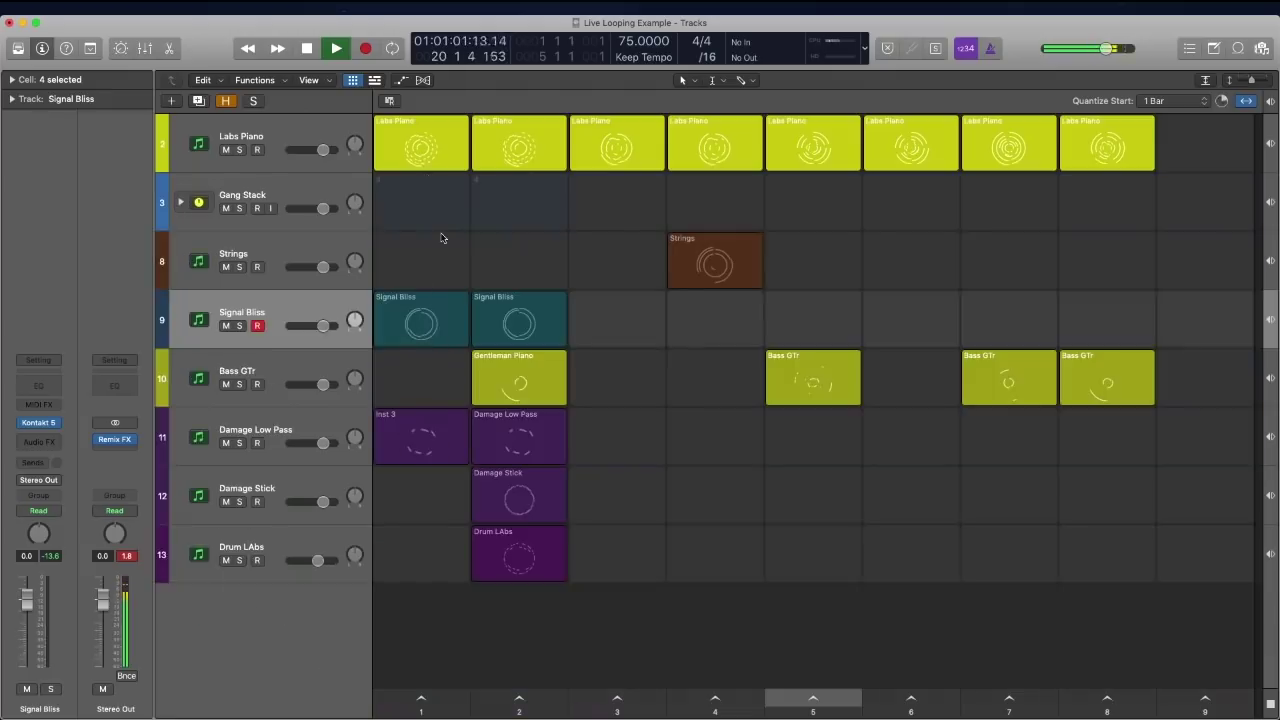
- Launch the Labs Piano, Signal Bliss, Inst 3, Damage Low Pass and Damage Stick cells
key("space")
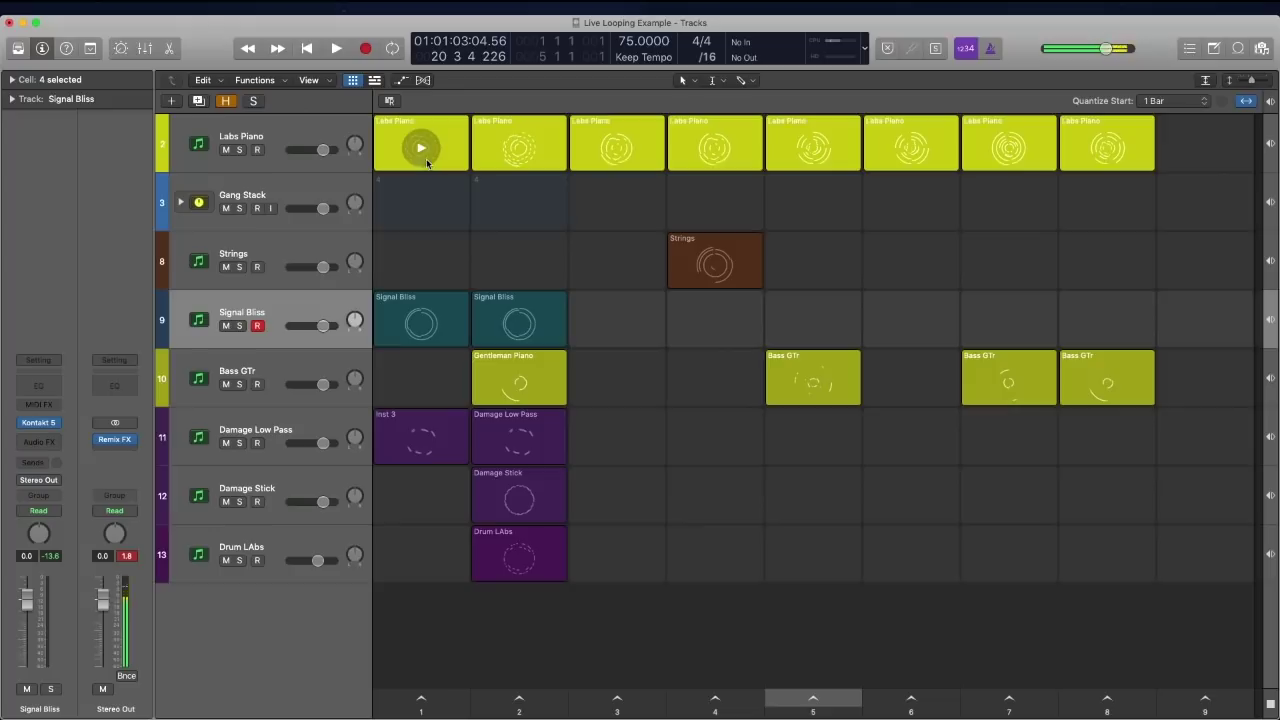
left_click(421, 149)
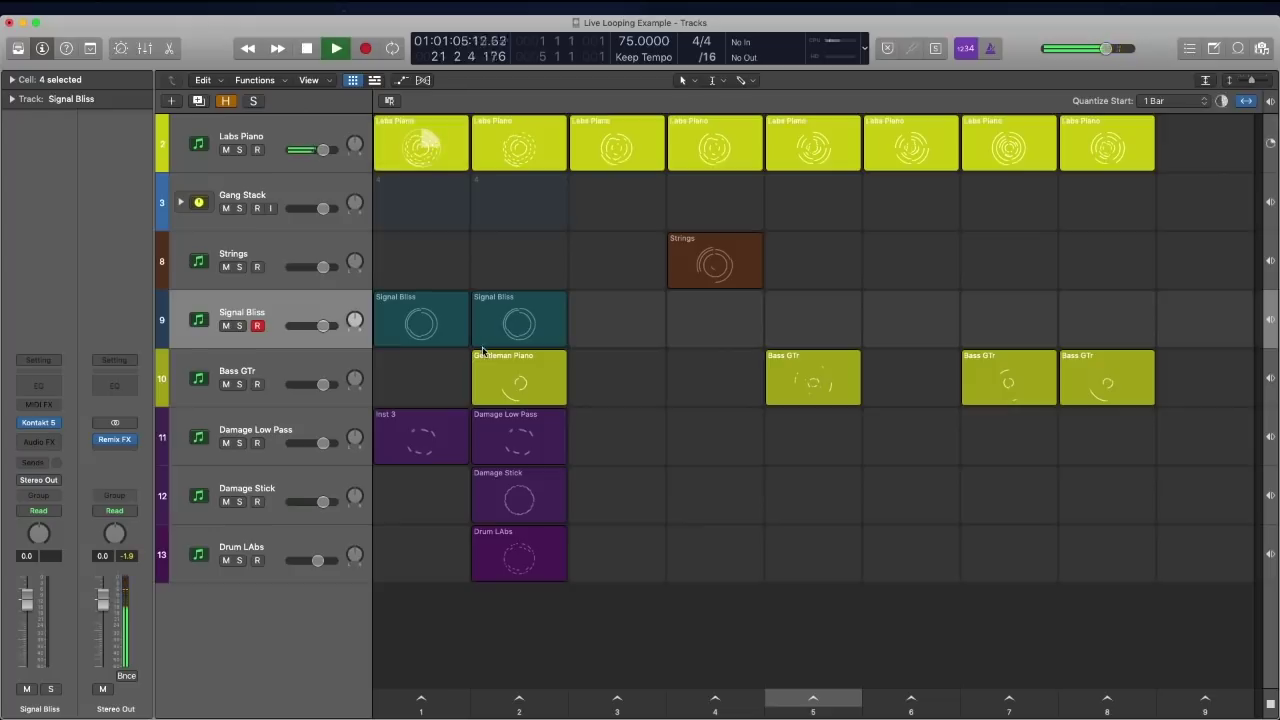
left_click(421, 326)
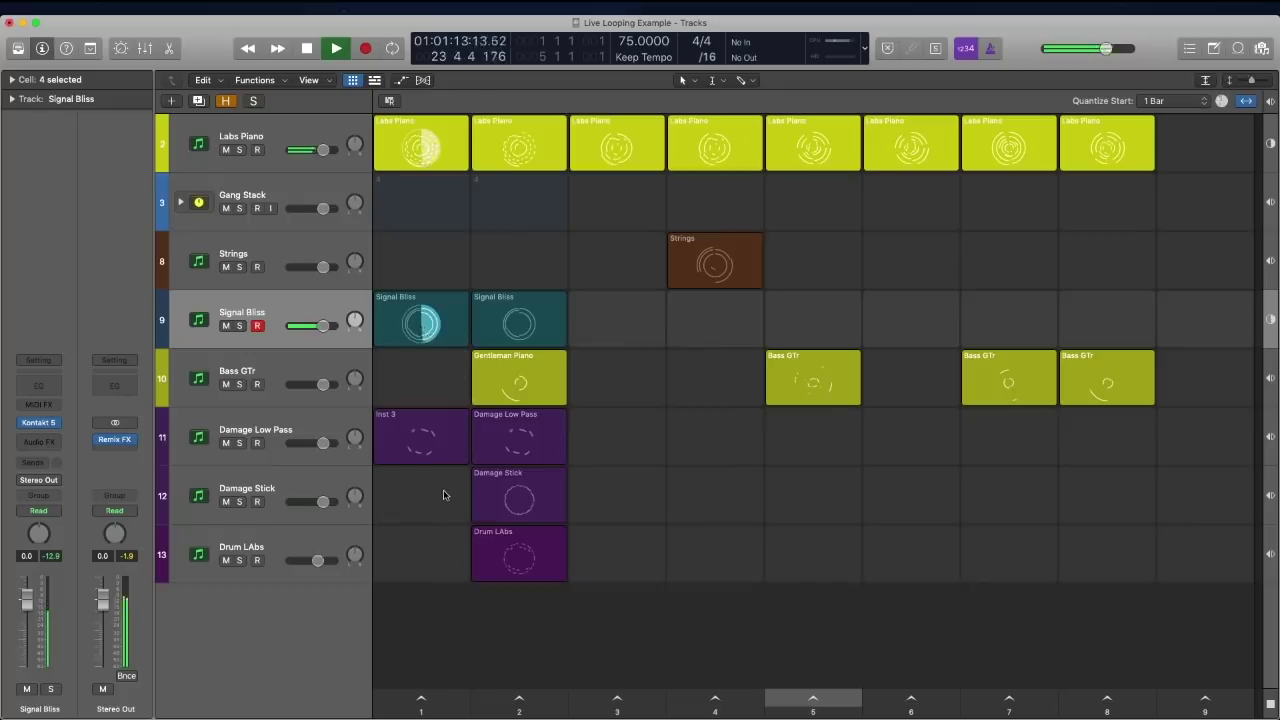
left_click(419, 443)
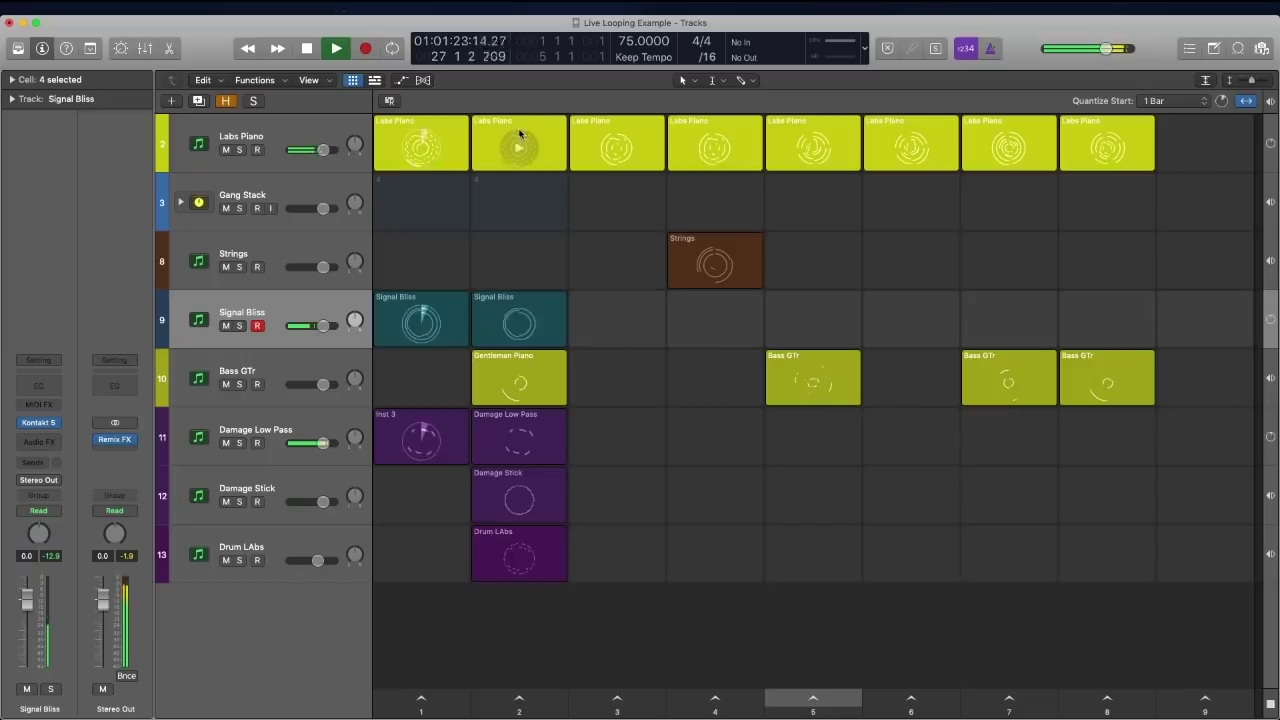
left_click(549, 442)
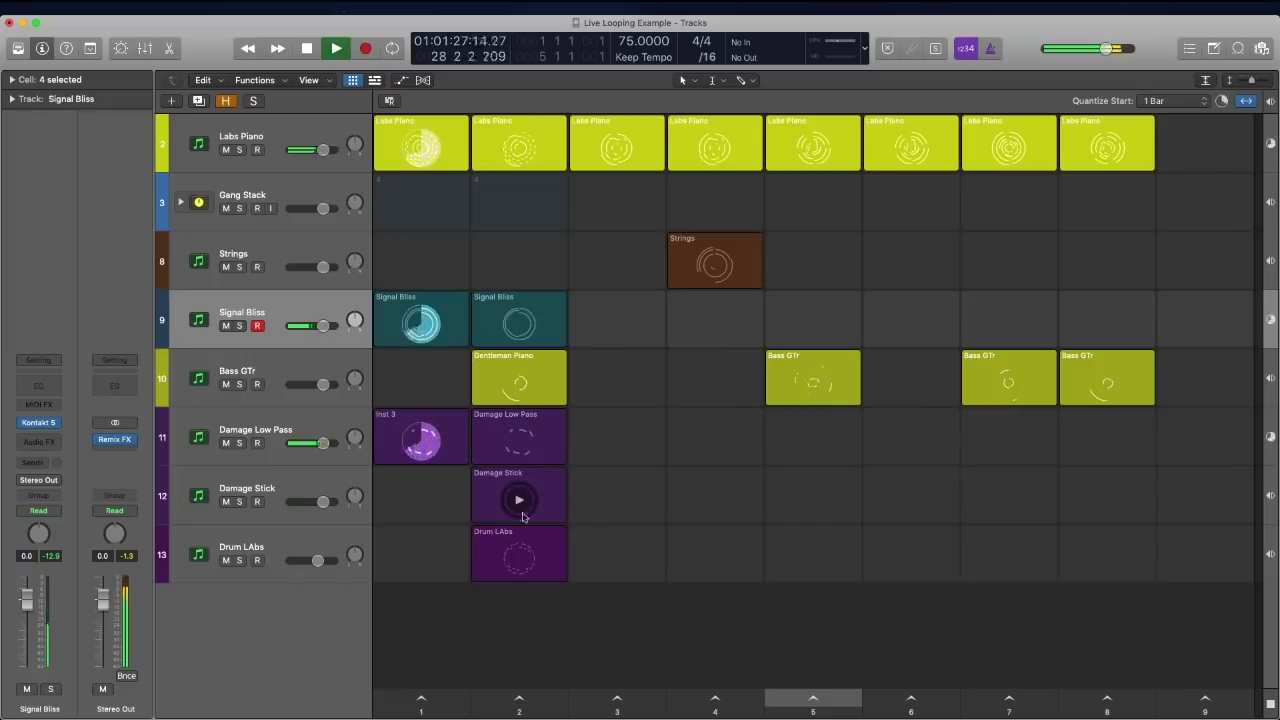
left_click(517, 502)
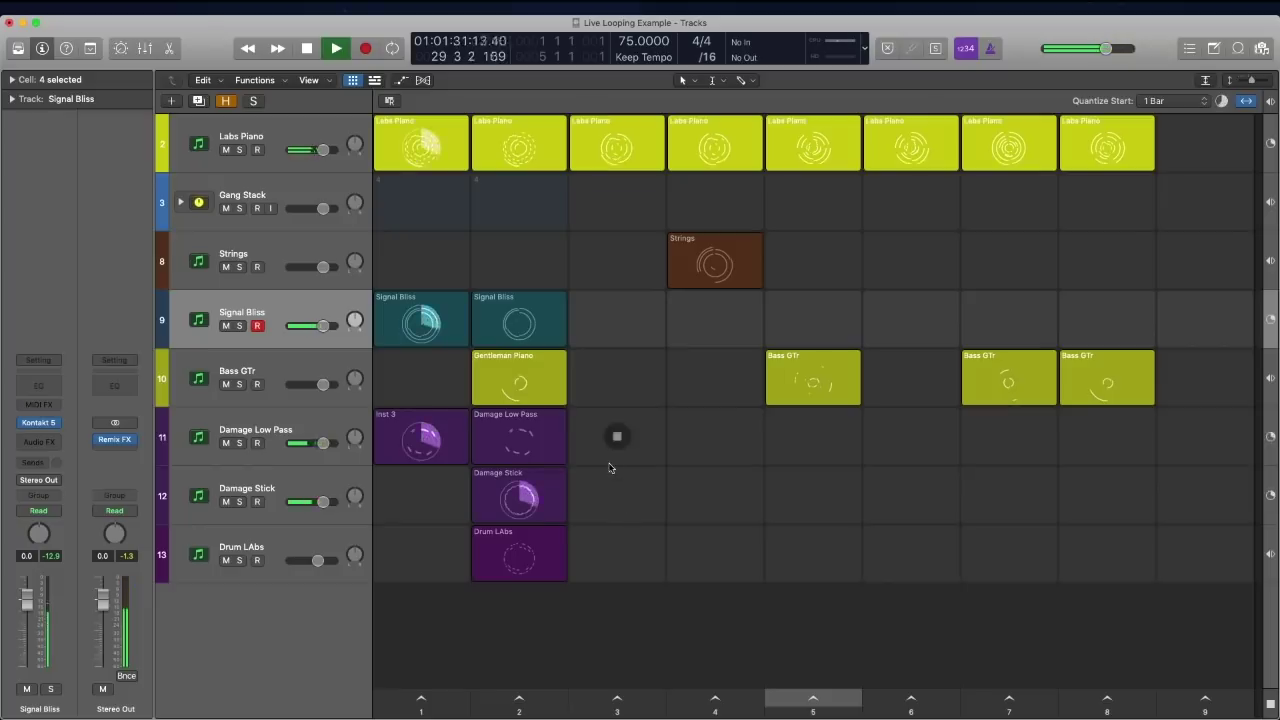
left_click(512, 457)
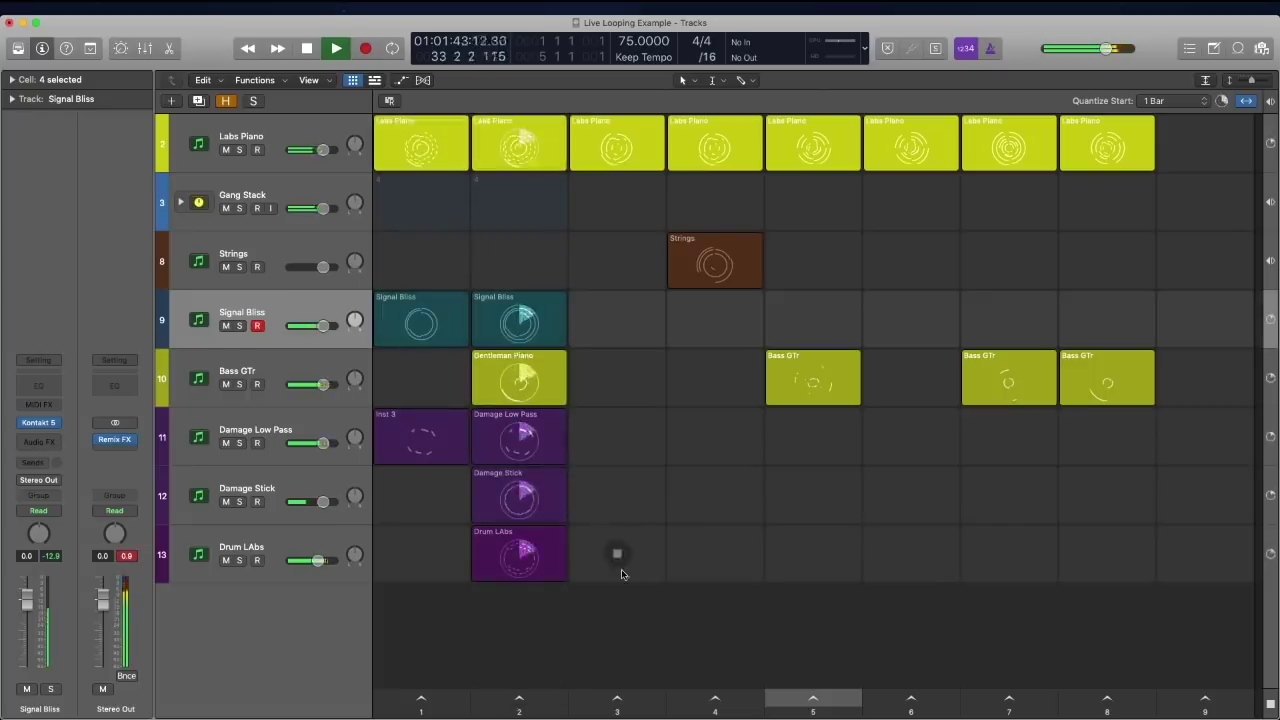
- Stop all playing cells and the transport, then bring up the Quantize Start options
left_click(1271, 706)
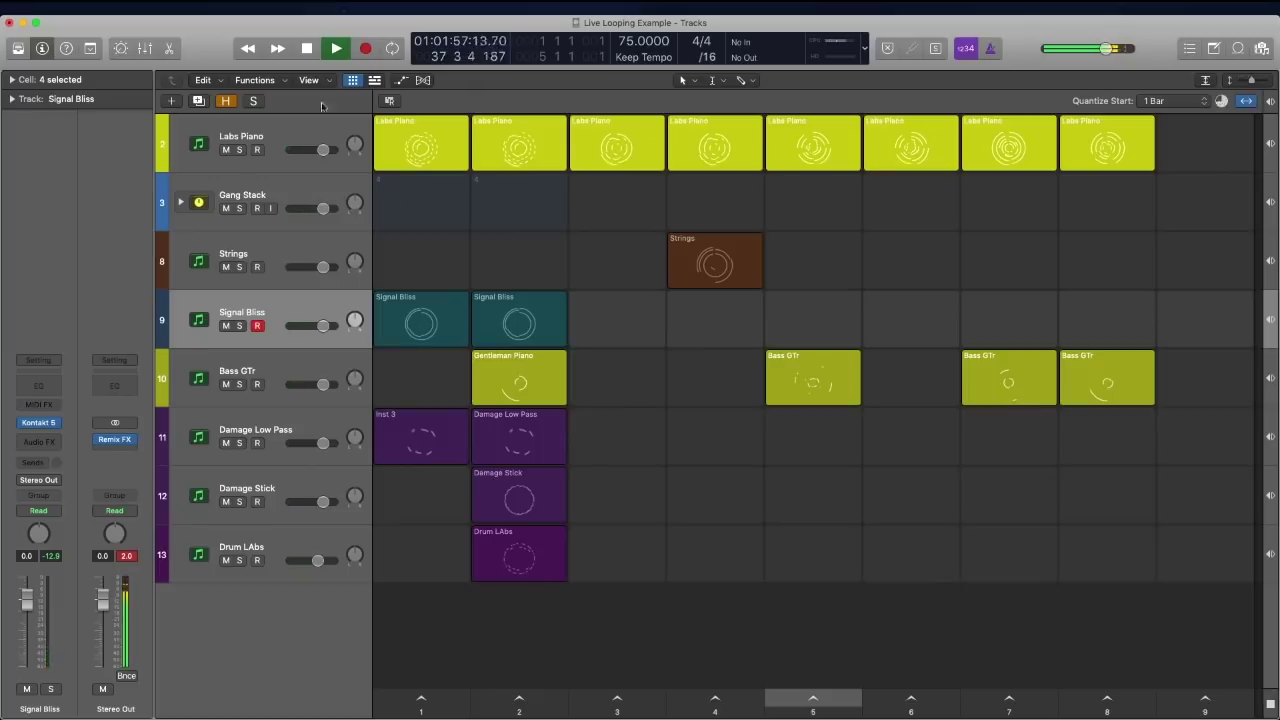
key("space")
left_click(1165, 100)
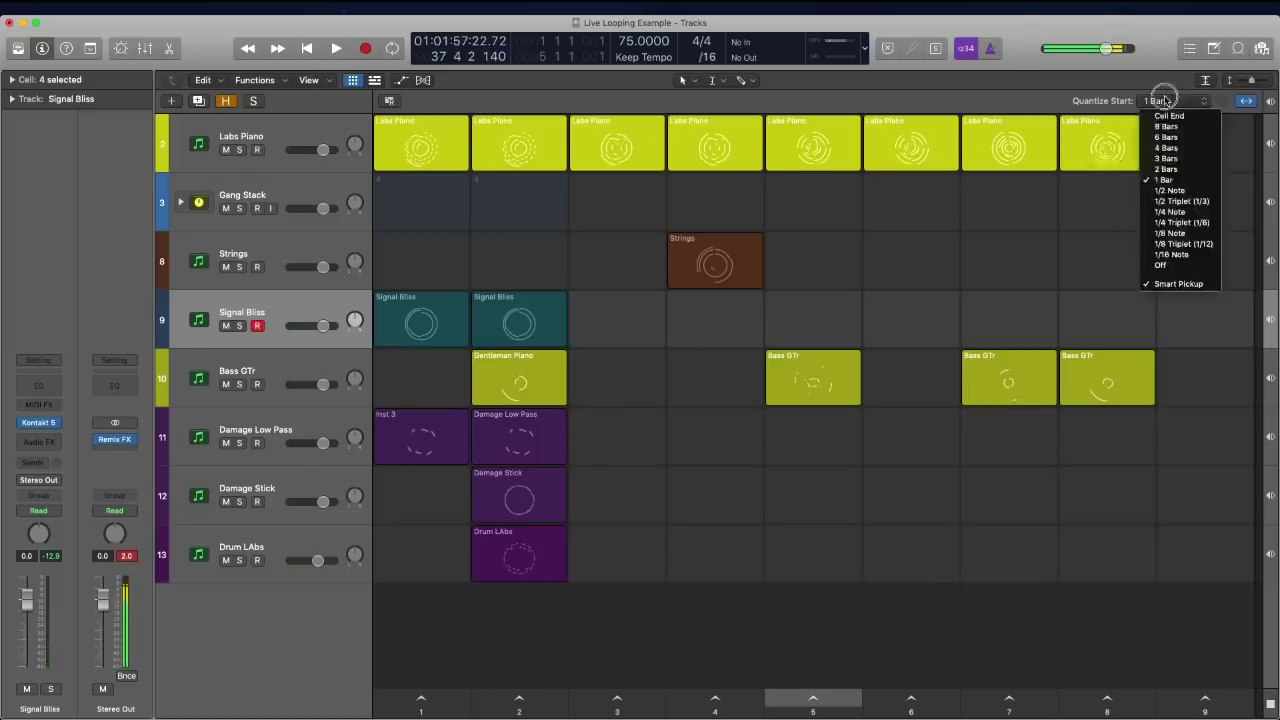
- Keep Quantize Start at 1 Bar and copy column 2's cells into the arrangement at bar 12
left_click(1180, 183)
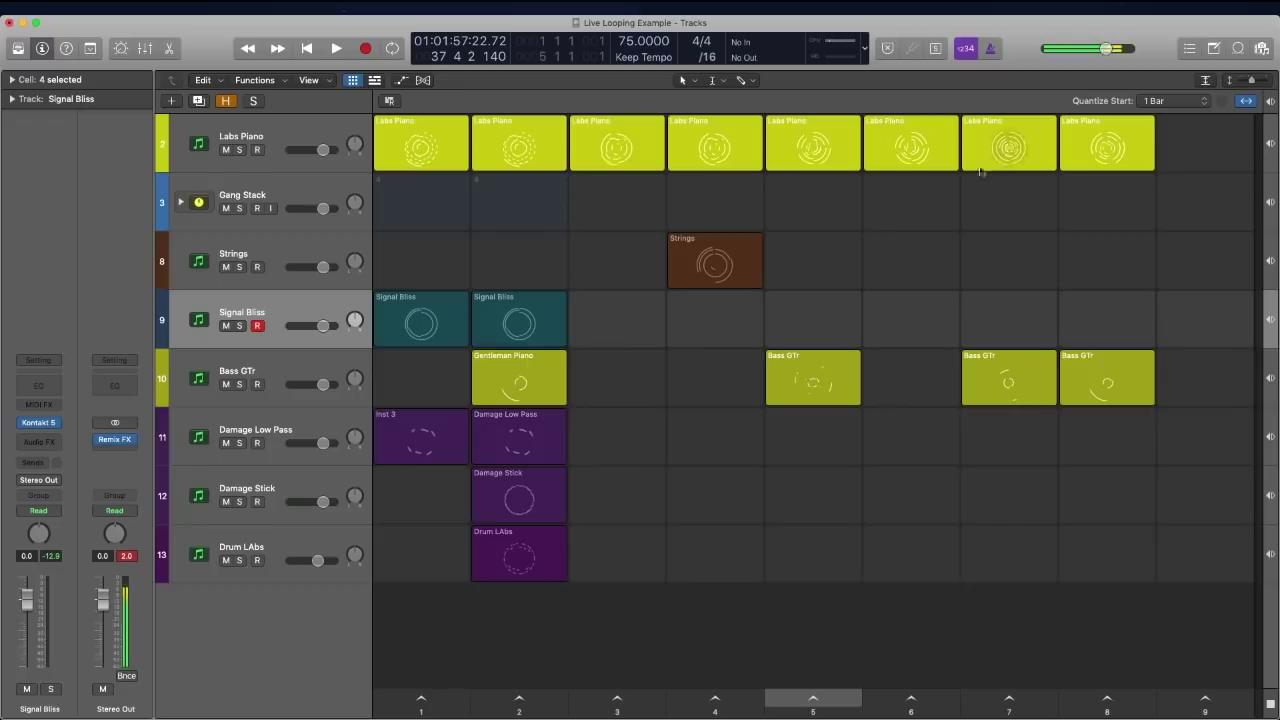
mouse_move(800, 172)
mouse_move(616, 153)
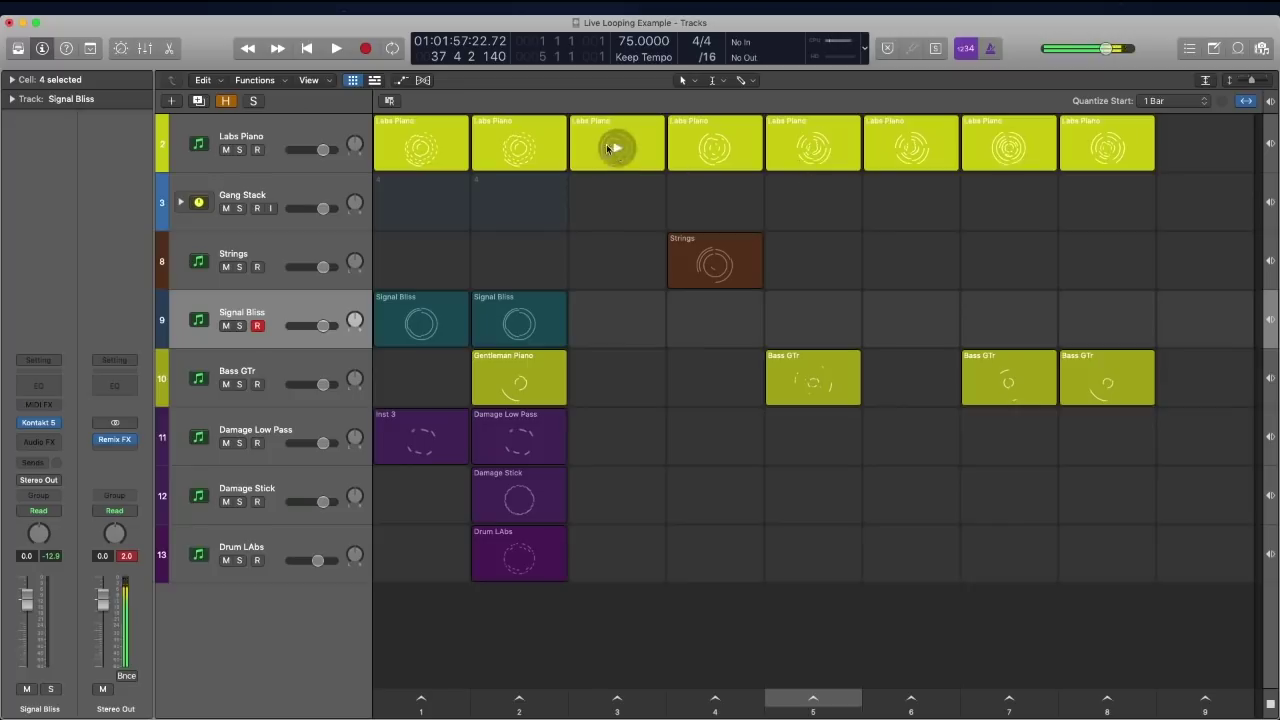
left_click(375, 80)
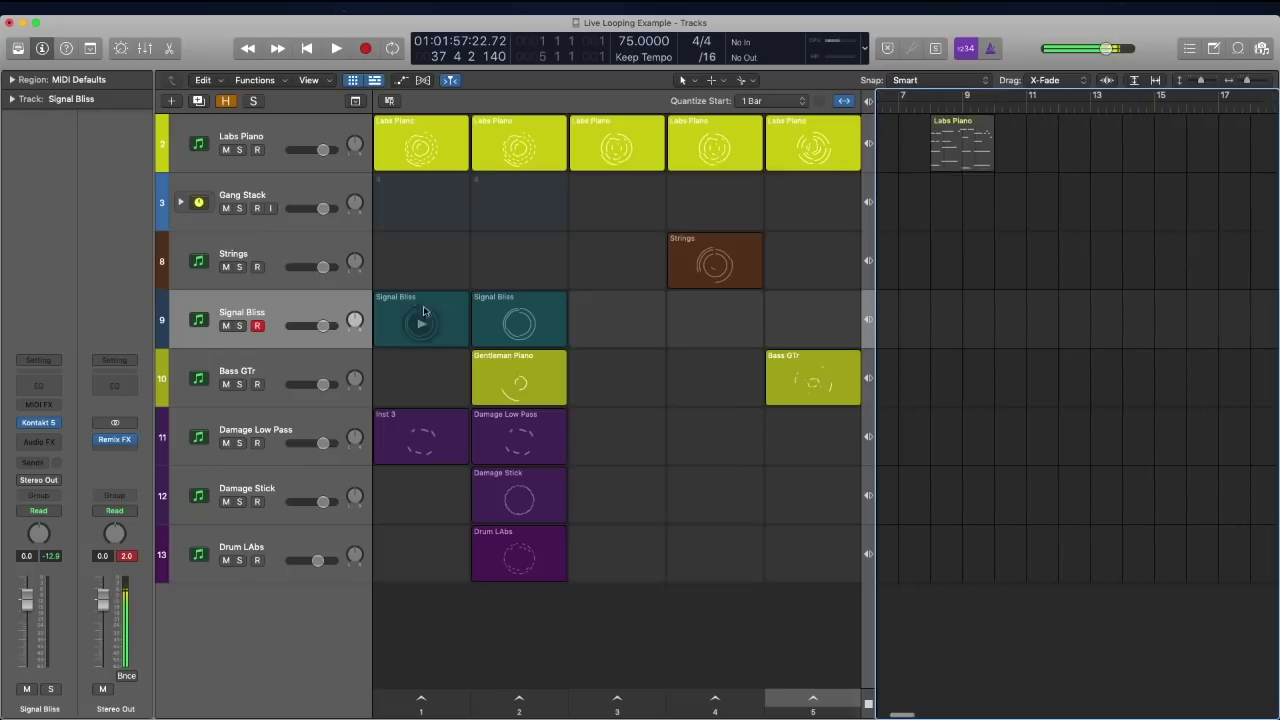
left_click_drag(537, 606, 1058, 148)
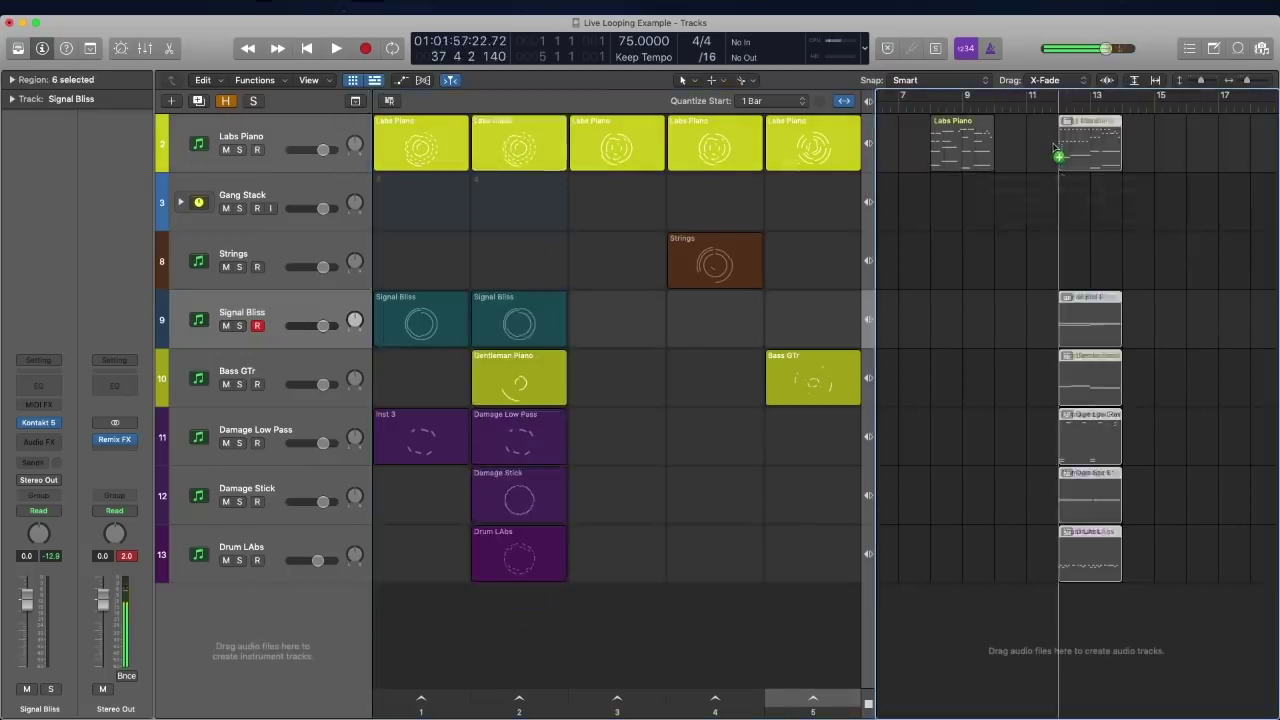
- Delete the six copied regions at bar 12, then hide the arrangement tracks
left_click(1058, 101)
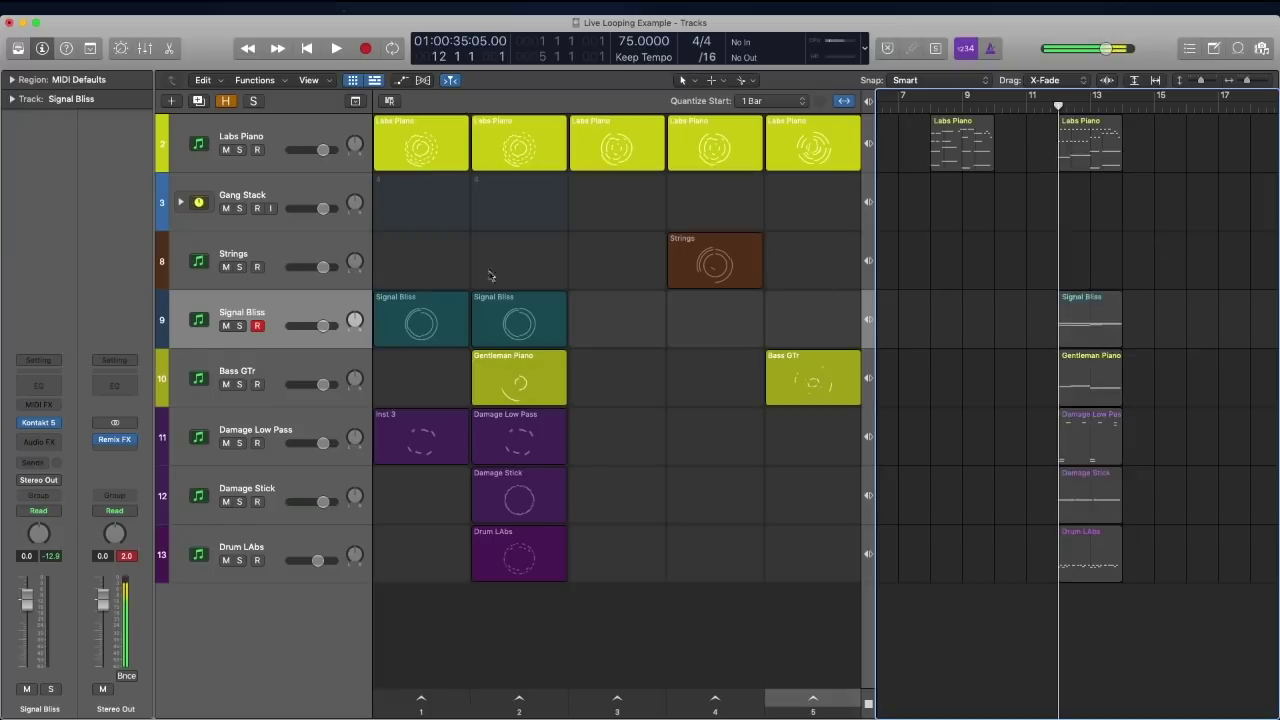
left_click_drag(1074, 533, 1100, 112)
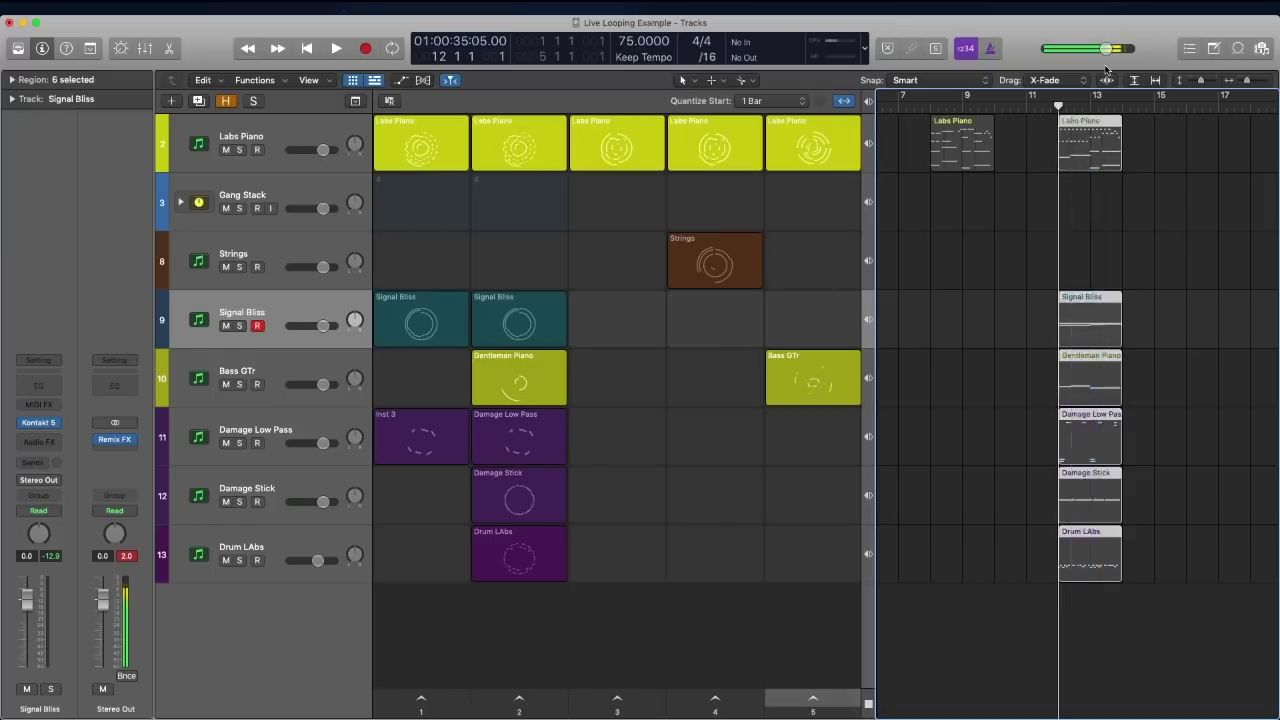
key("Delete")
left_click(376, 83)
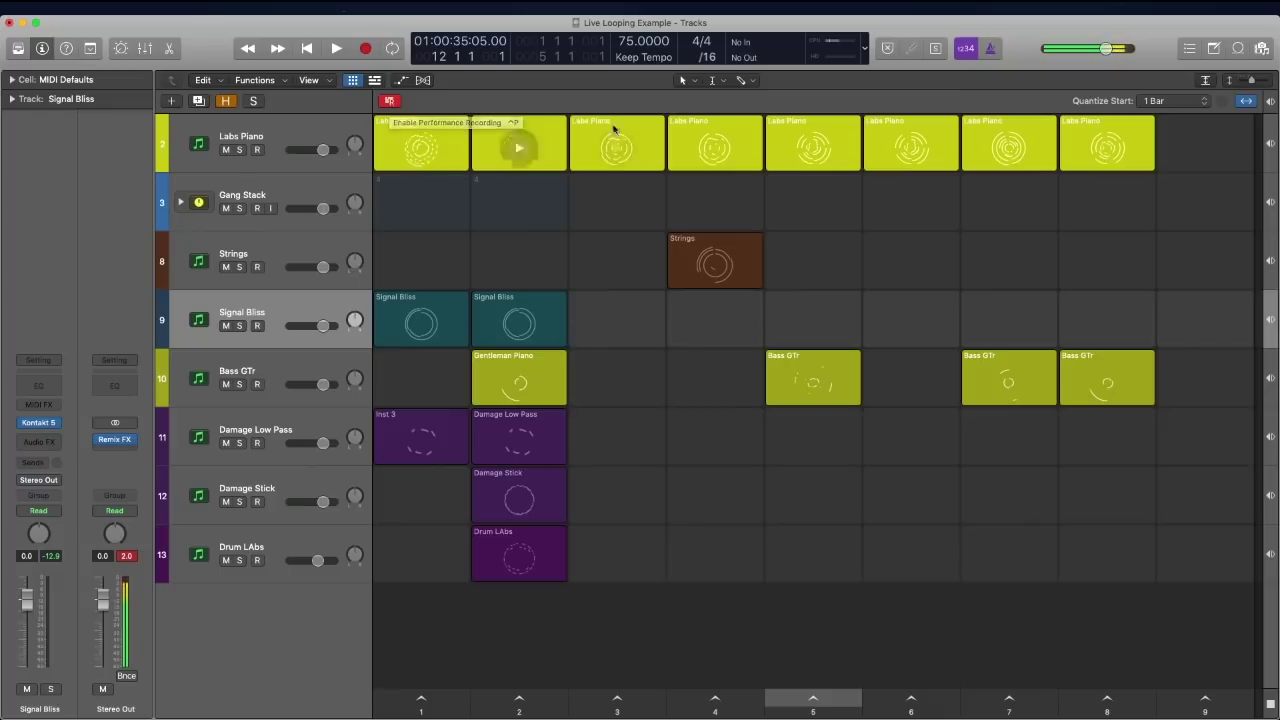
- Show the arrangement at bar 11 and test-trigger the second Labs Piano cell
left_click(374, 80)
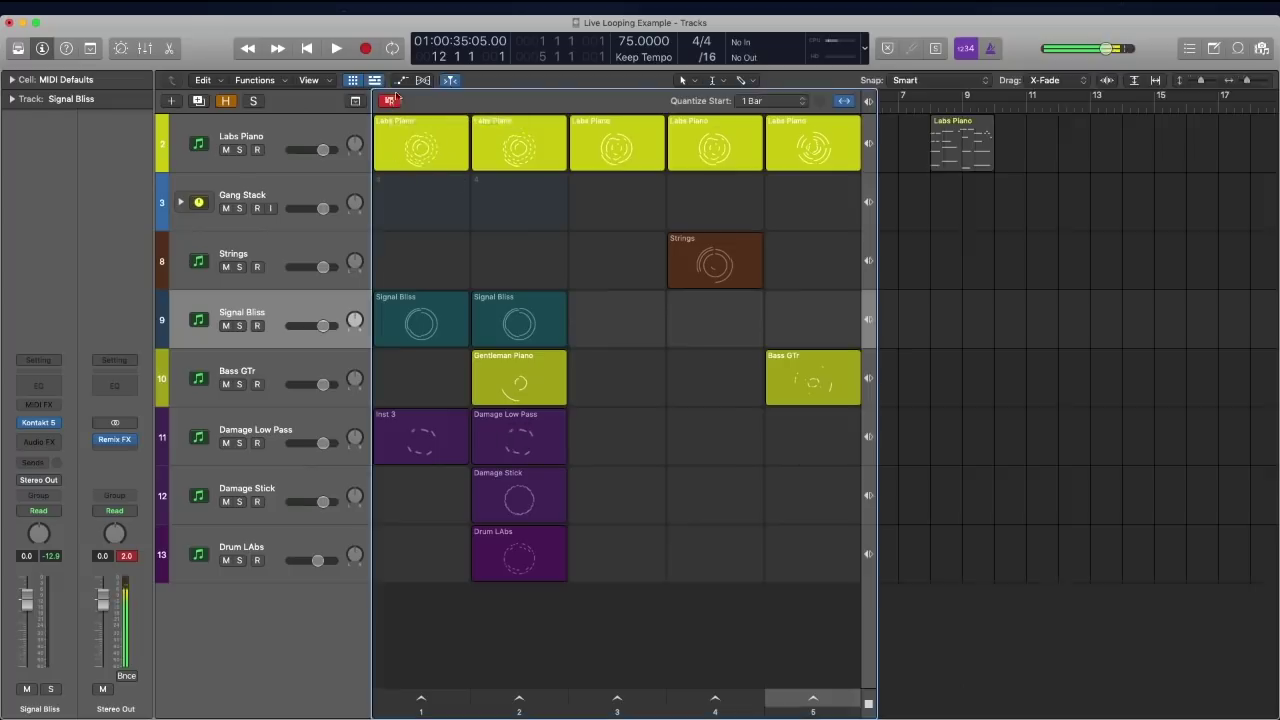
left_click(1025, 103)
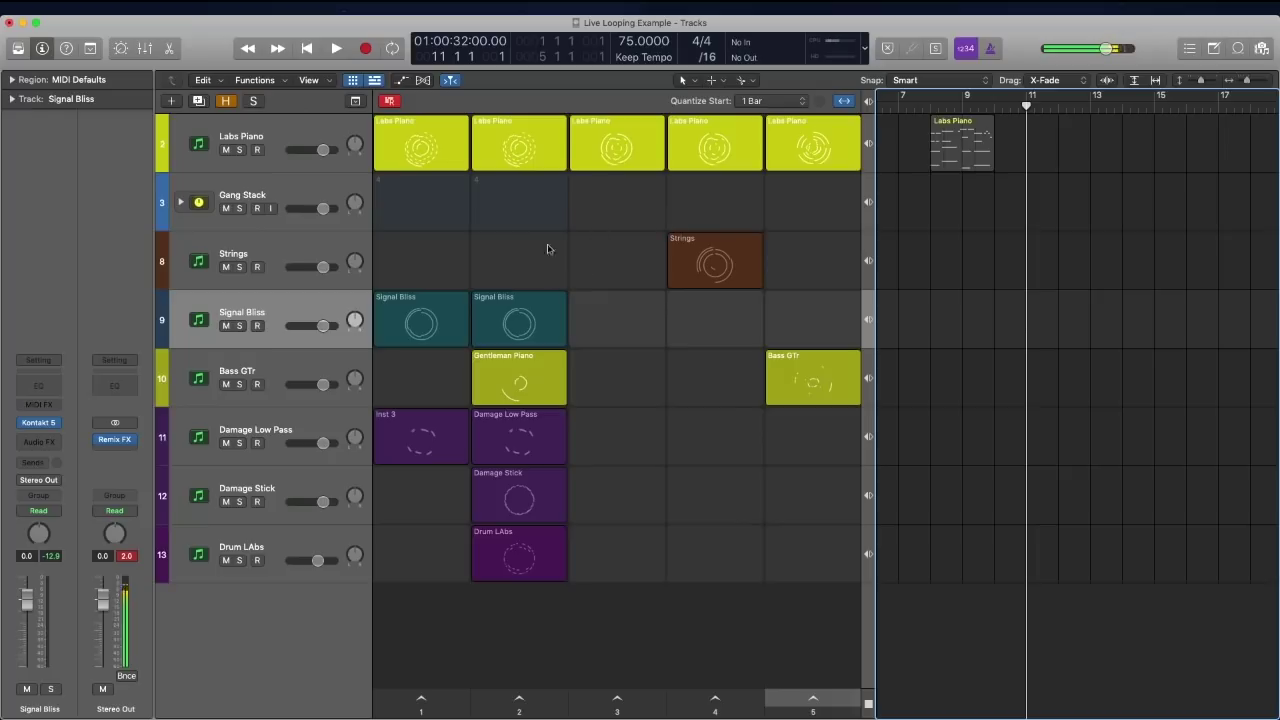
left_click(519, 149)
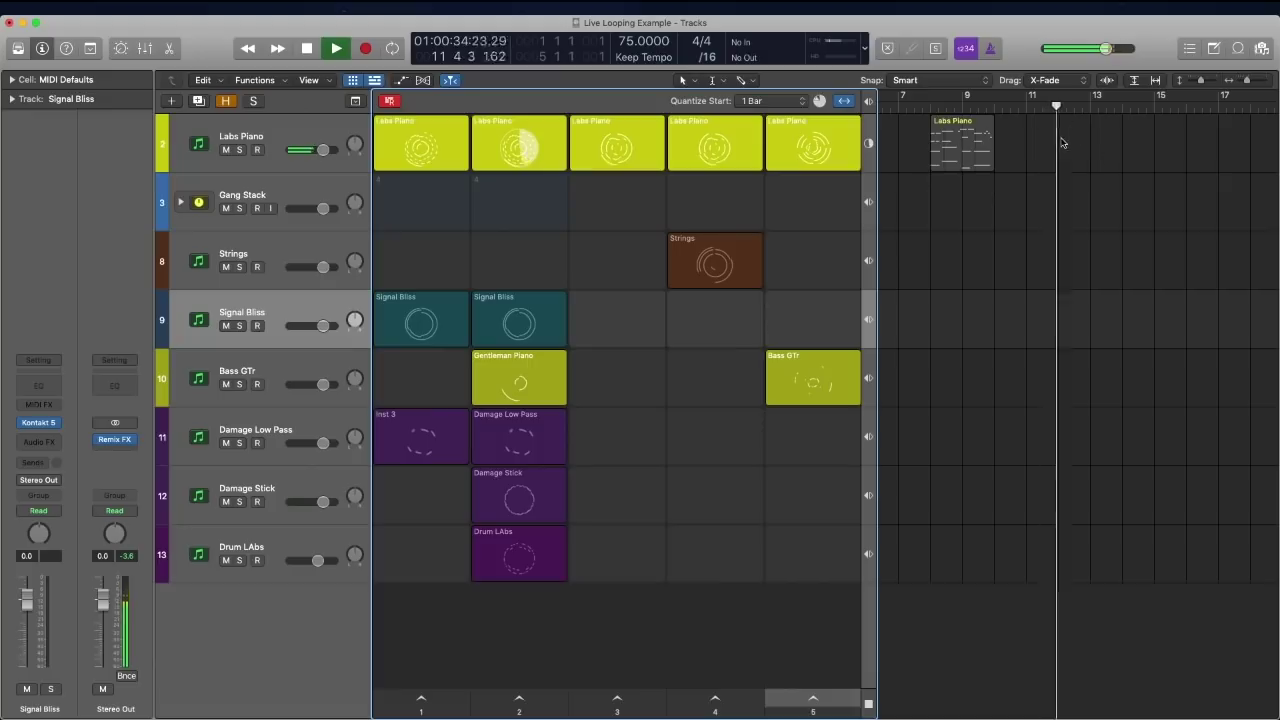
mouse_move(641, 162)
left_click(522, 148)
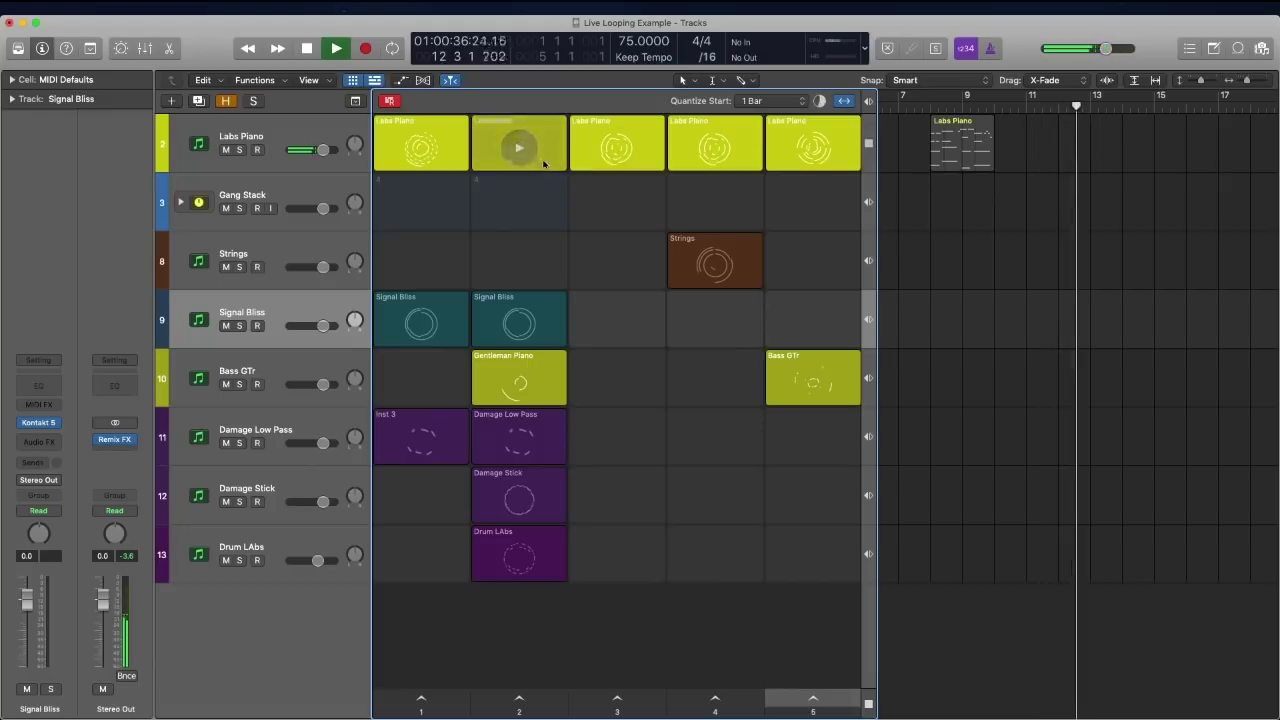
- Stop playback, return the playhead to bar 11, and start recording the performance
left_click(388, 102)
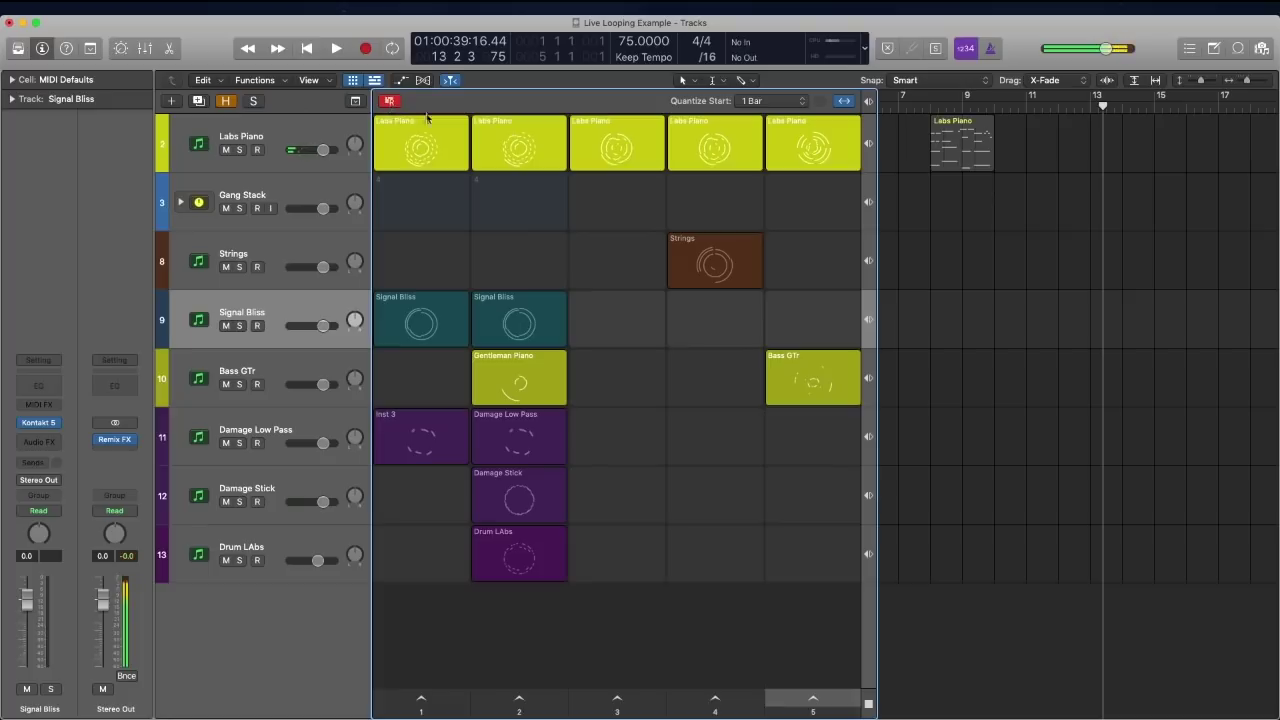
left_click(1064, 203)
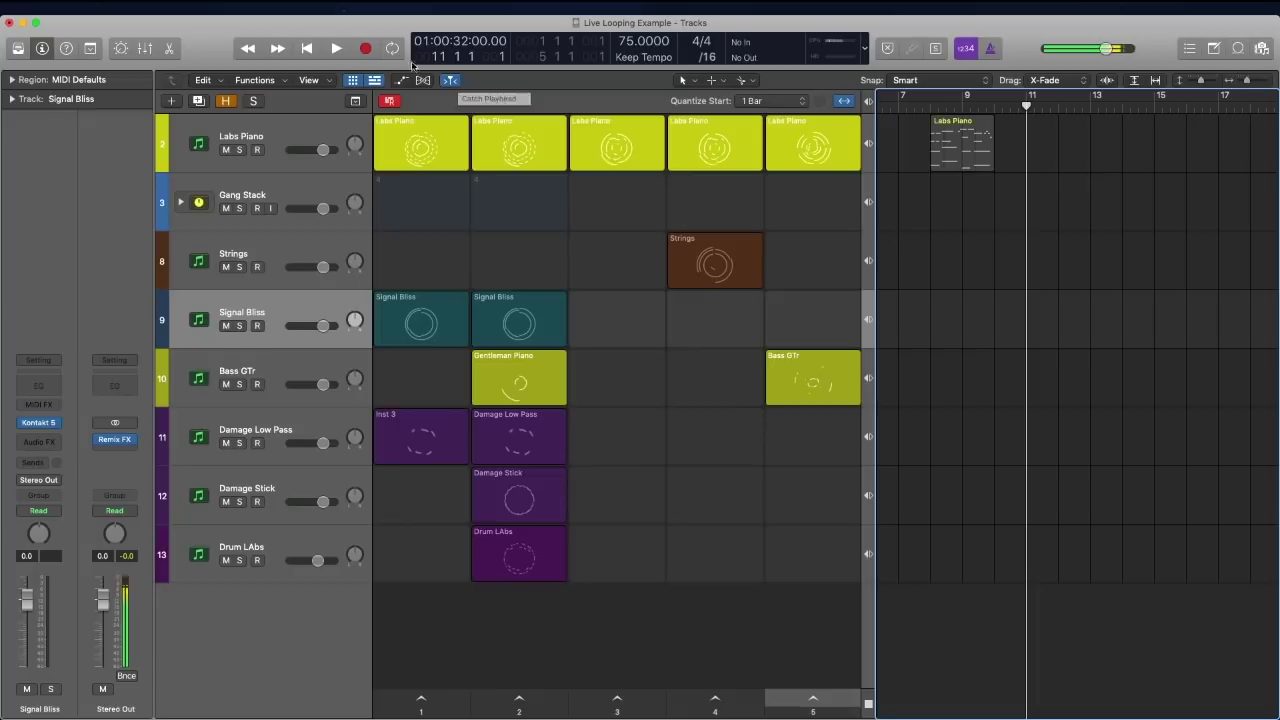
left_click(364, 48)
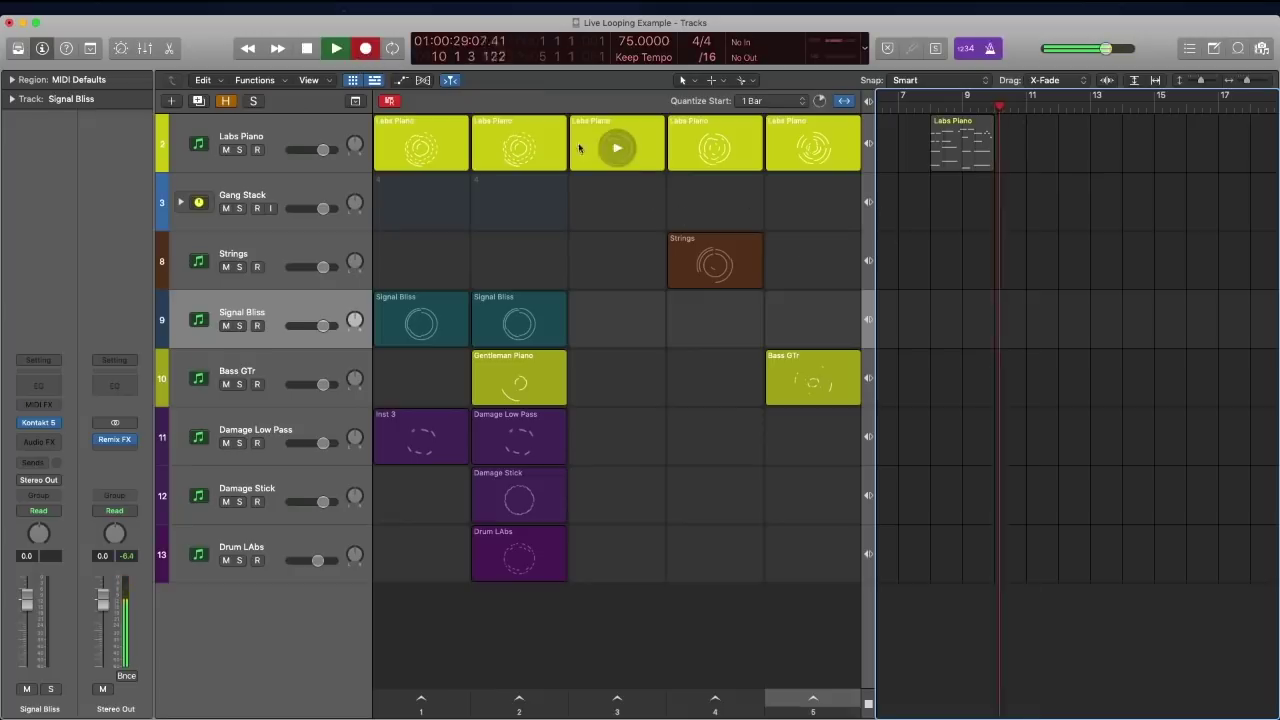
- Launch the Labs Piano, Signal Bliss, Inst 3 and Gentleman Piano cells, then scene 4
left_click(518, 149)
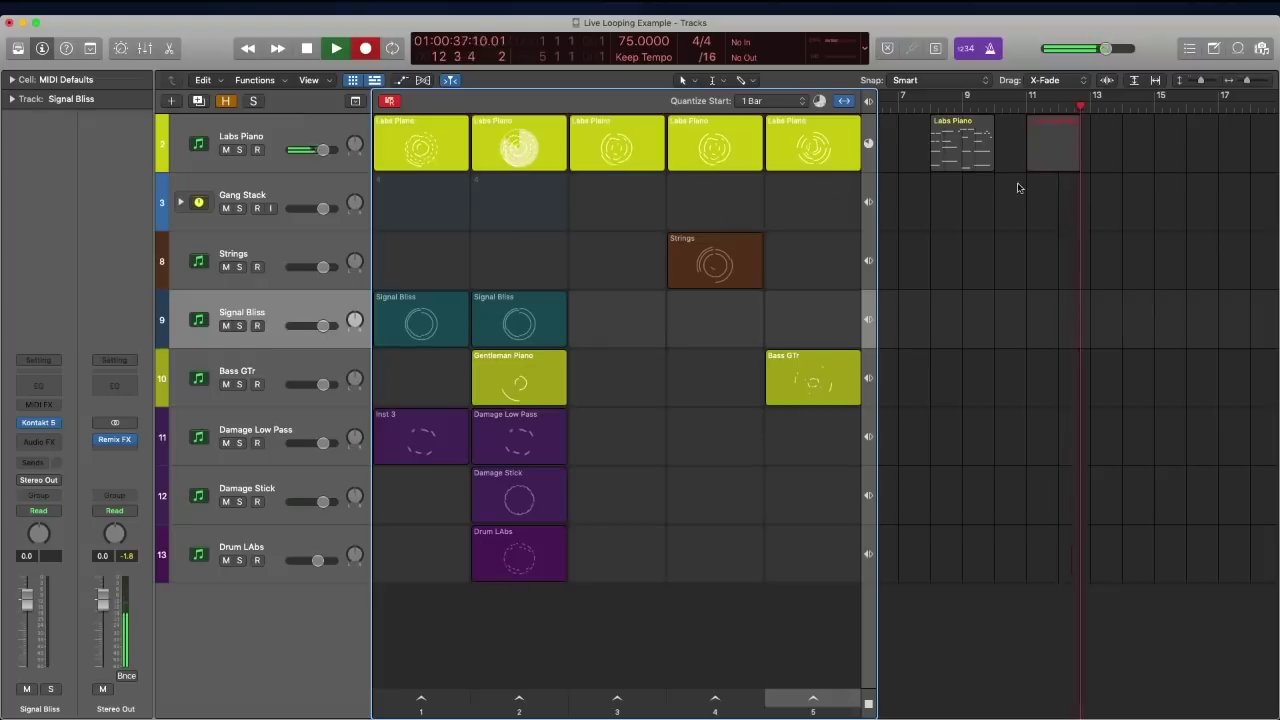
mouse_move(516, 324)
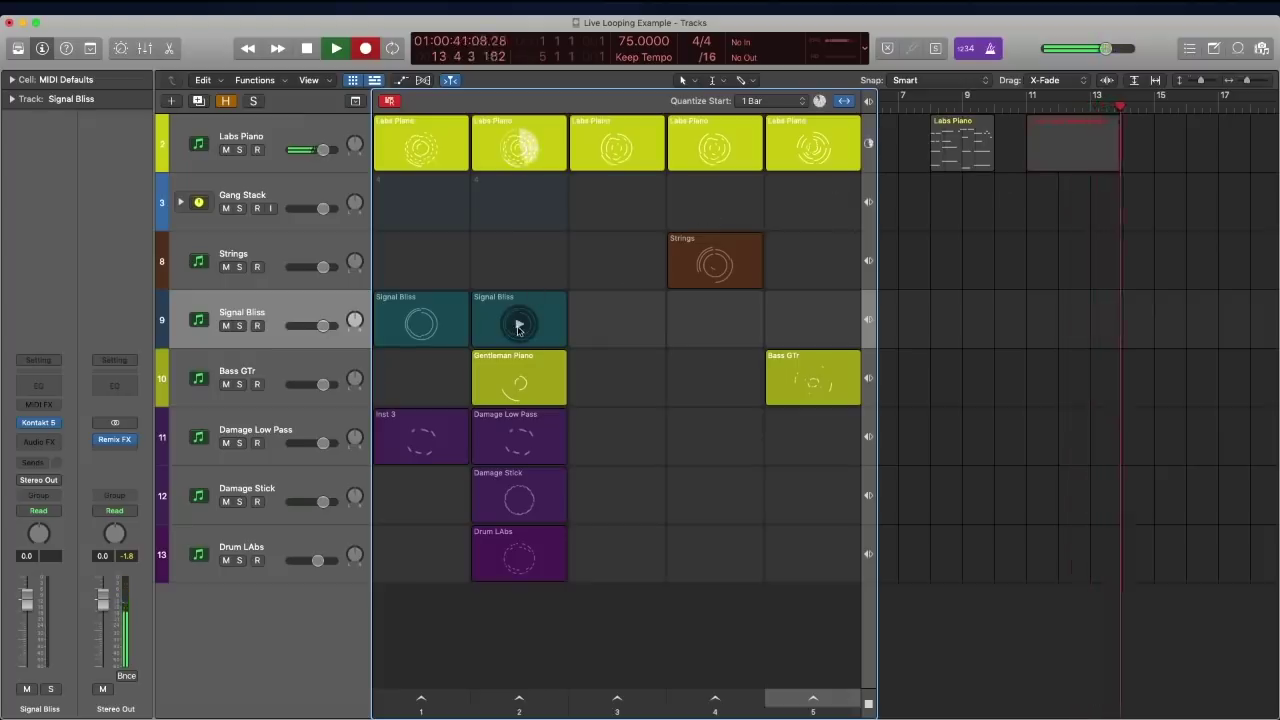
left_click(524, 334)
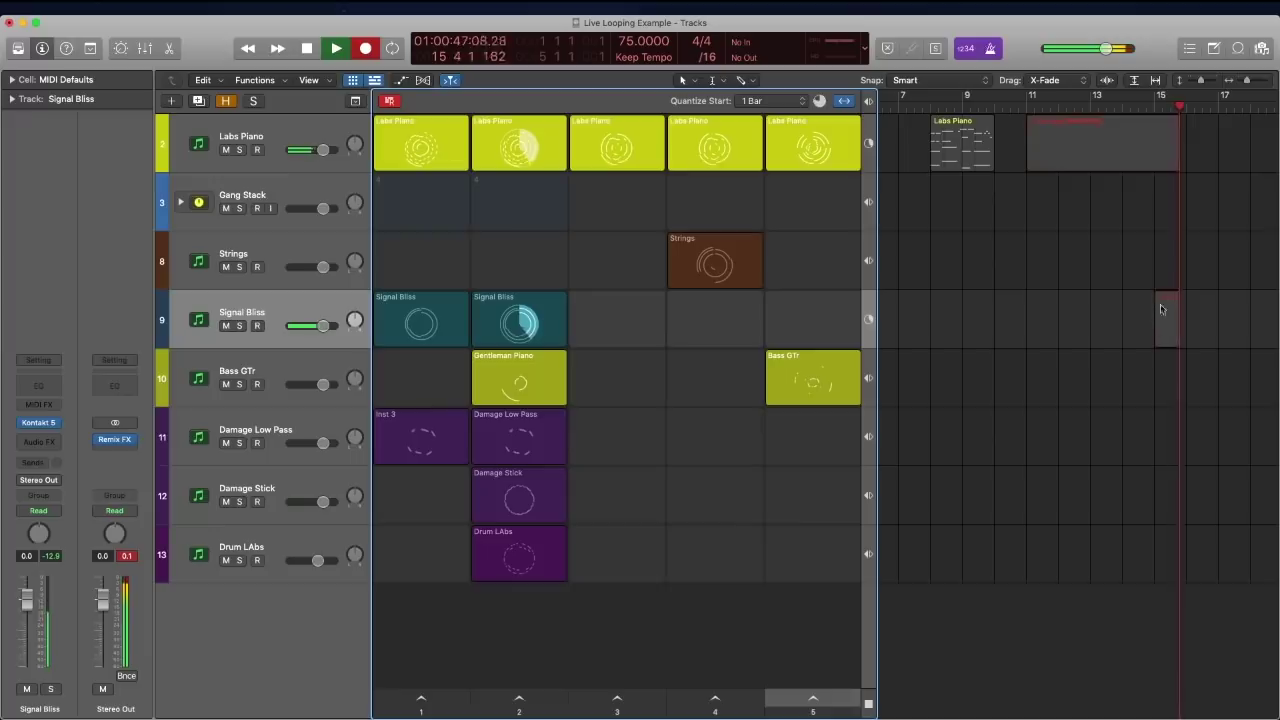
left_click(420, 443)
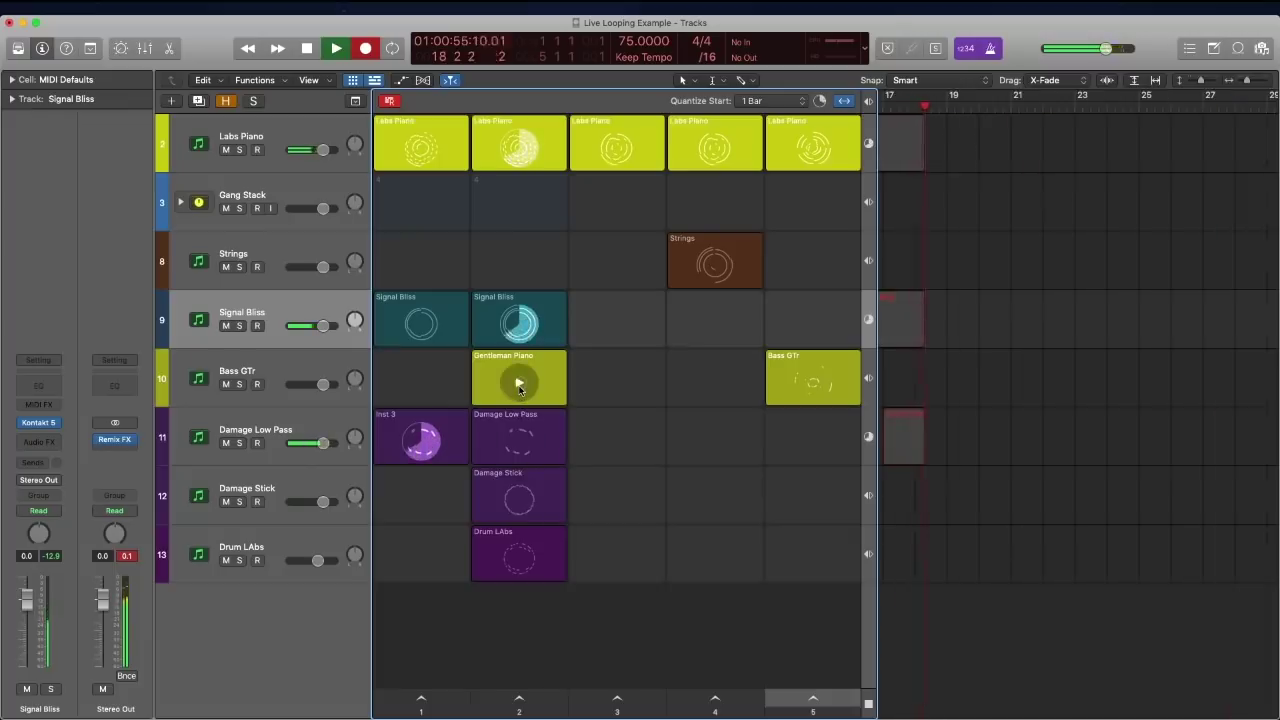
left_click(519, 384)
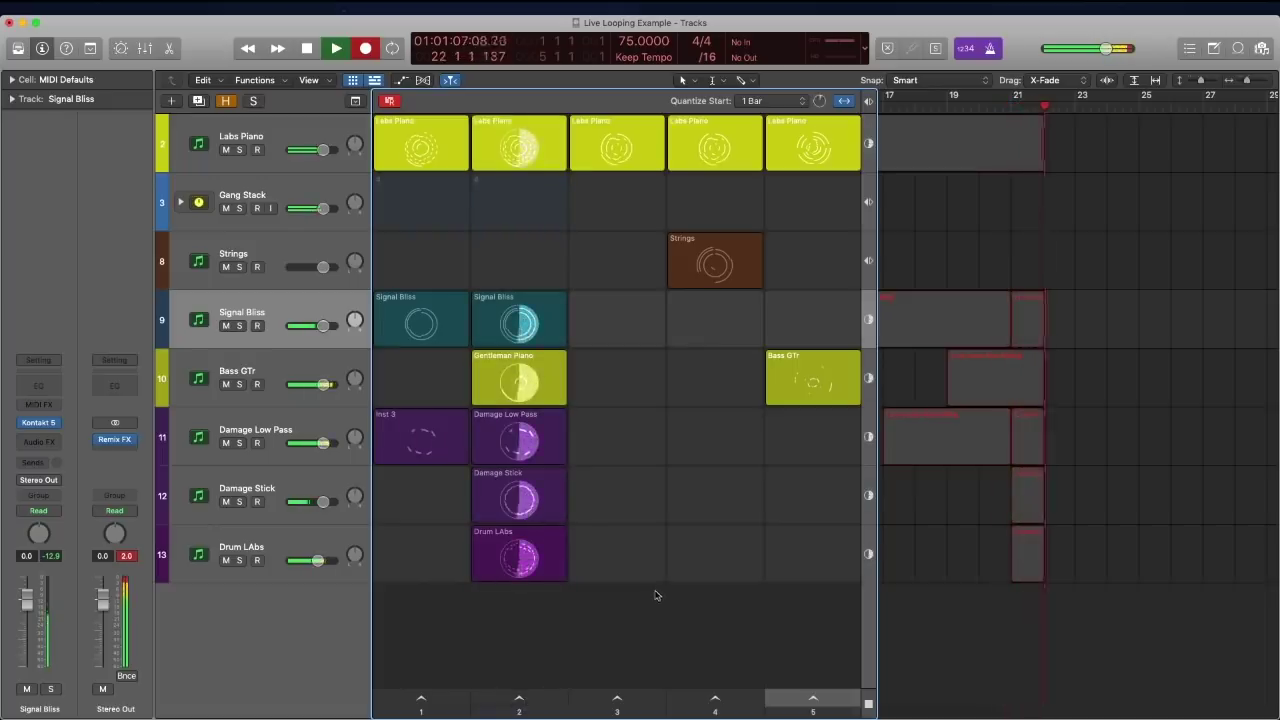
left_click(715, 700)
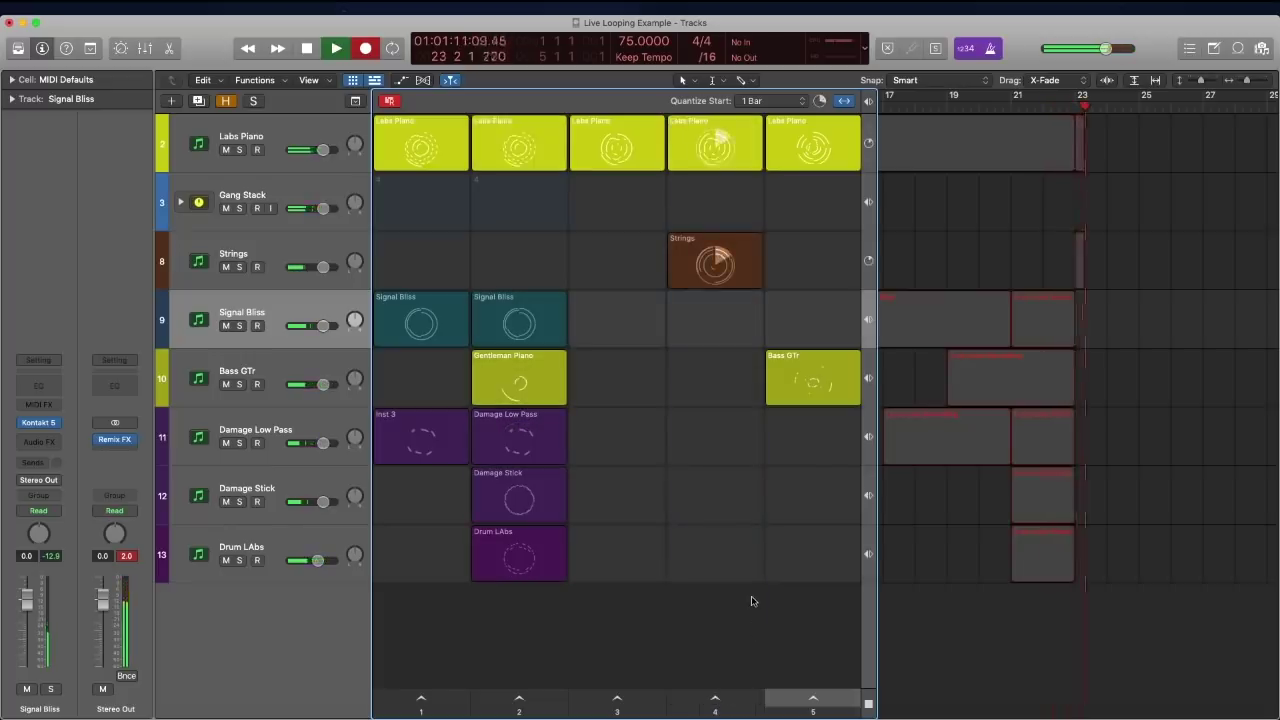
- Stop the scene 8 Bass GTr loop and end playback and recording
scroll(762, 568, "right", 1)
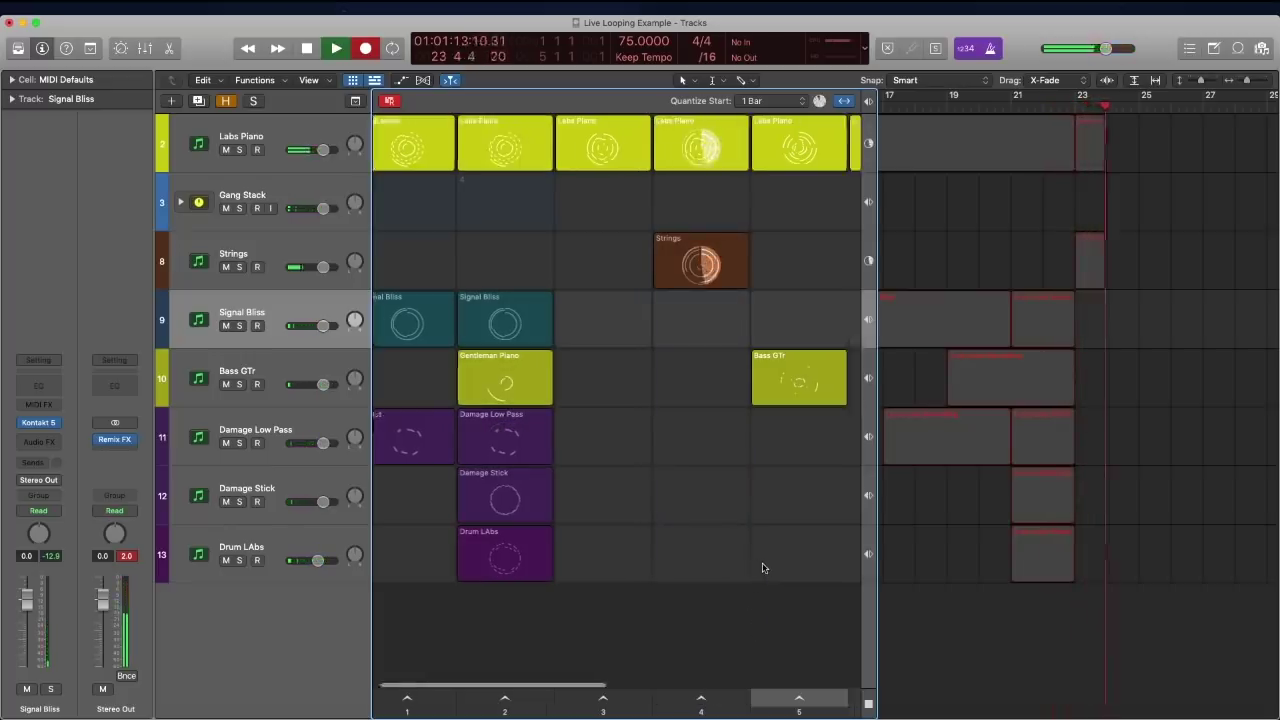
scroll(762, 568, "right", 6)
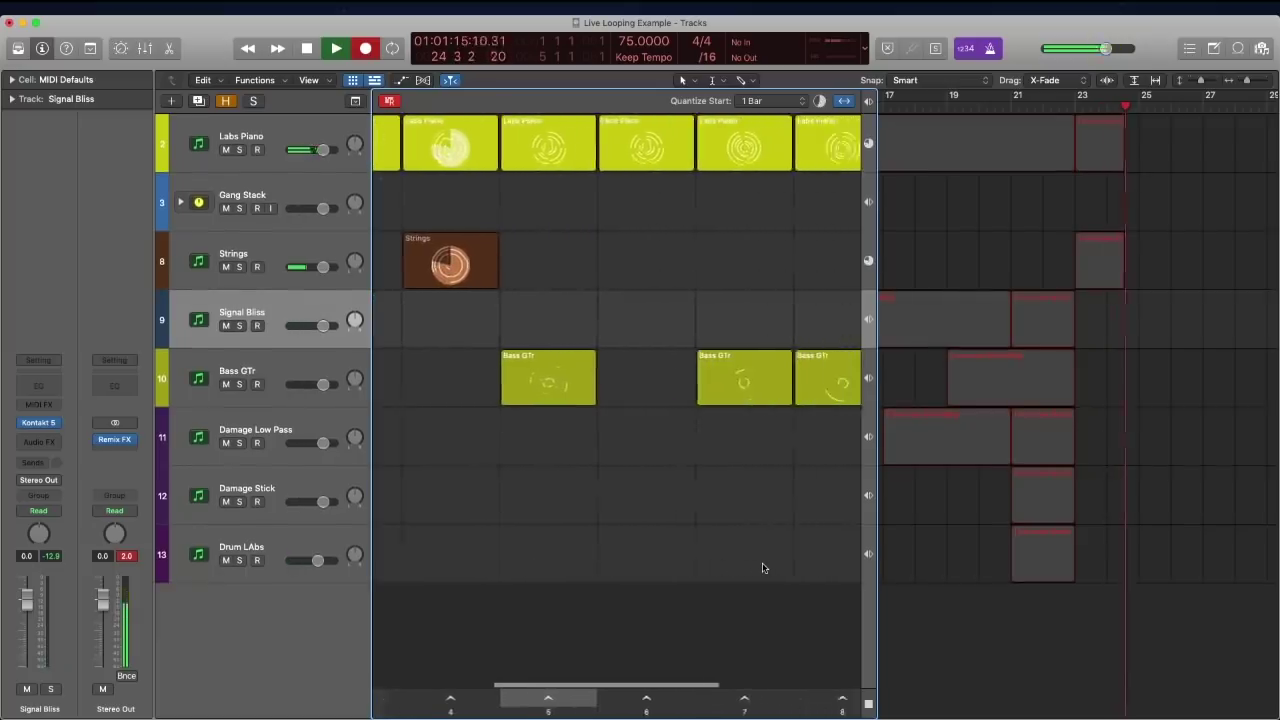
scroll(762, 568, "right", 3)
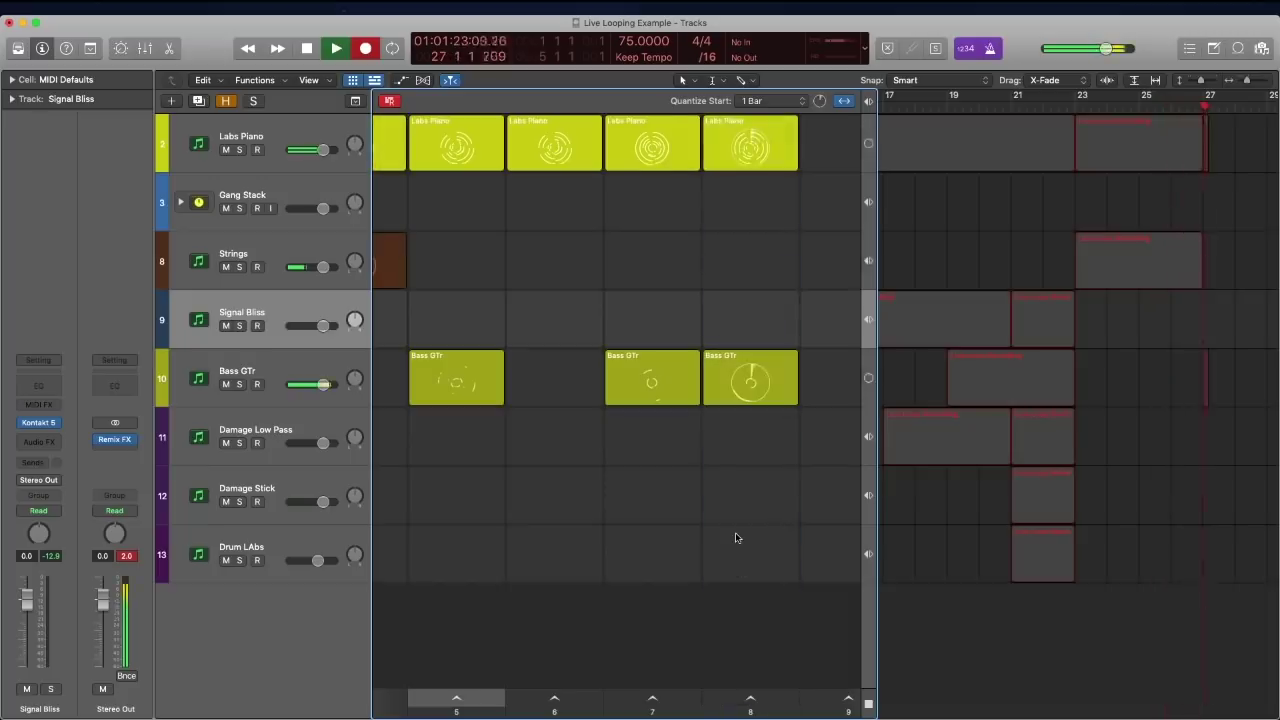
mouse_move(756, 382)
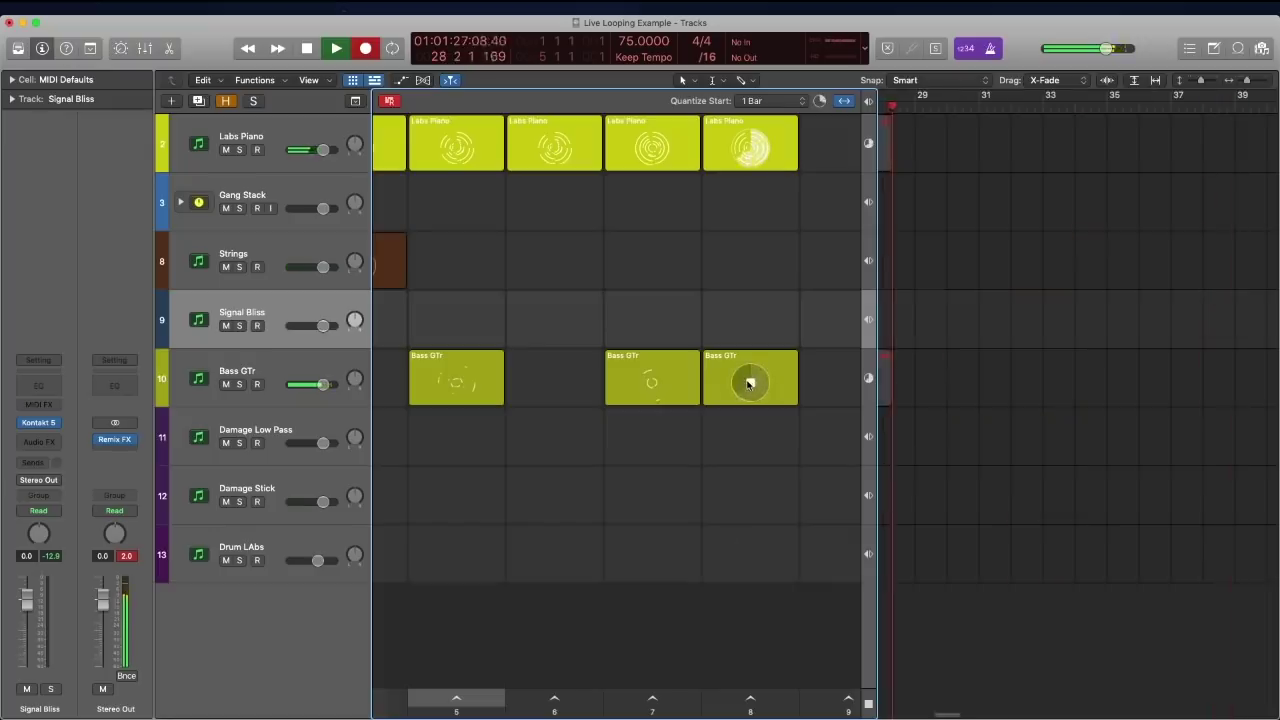
left_click(749, 382)
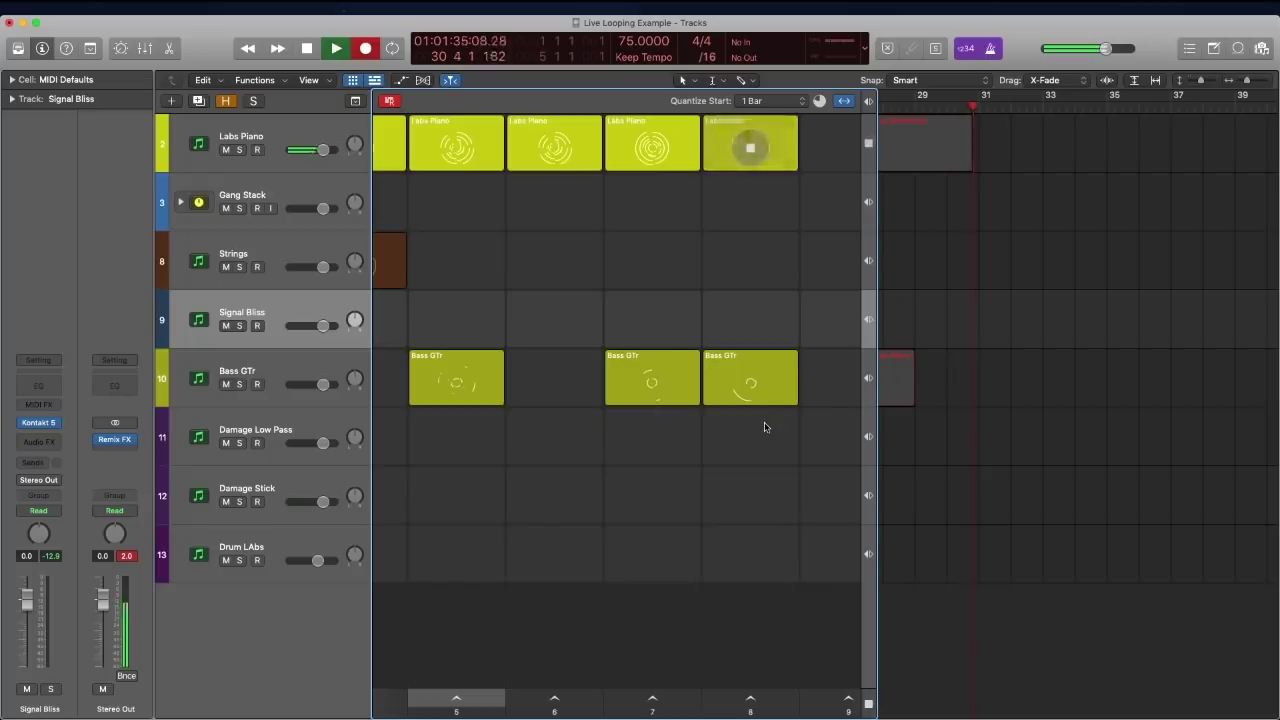
key("space")
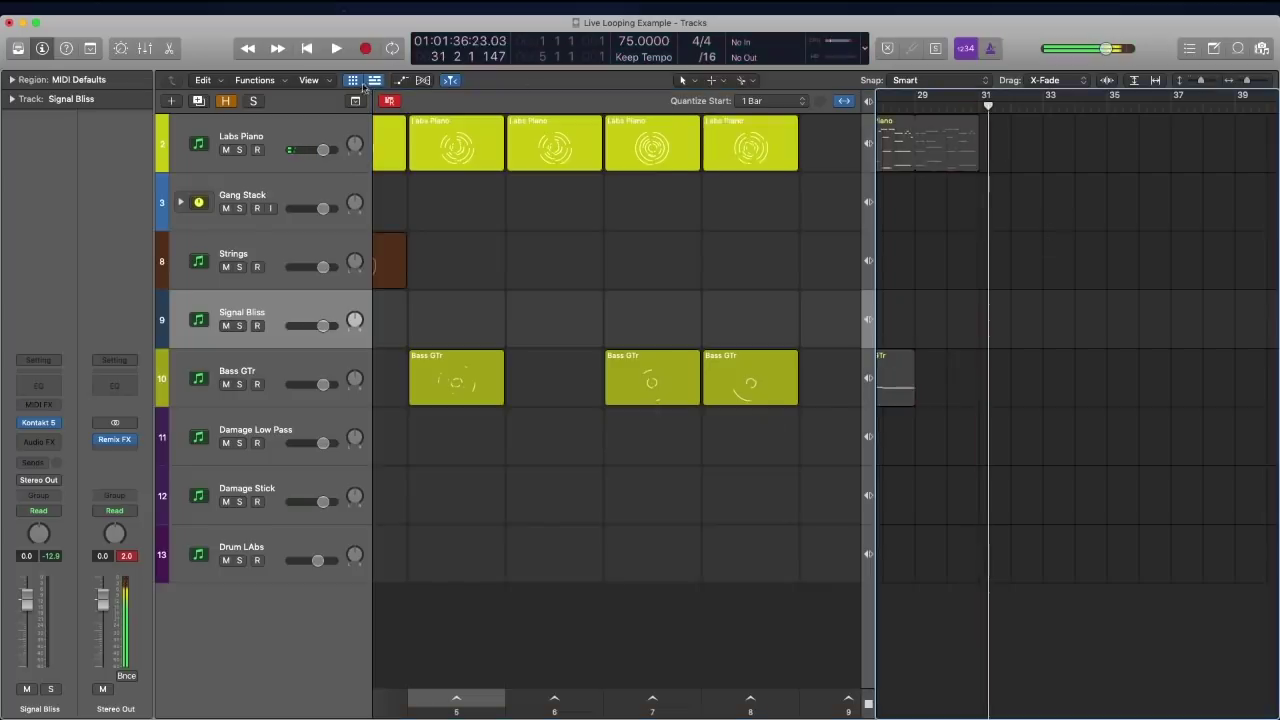
left_click(353, 81)
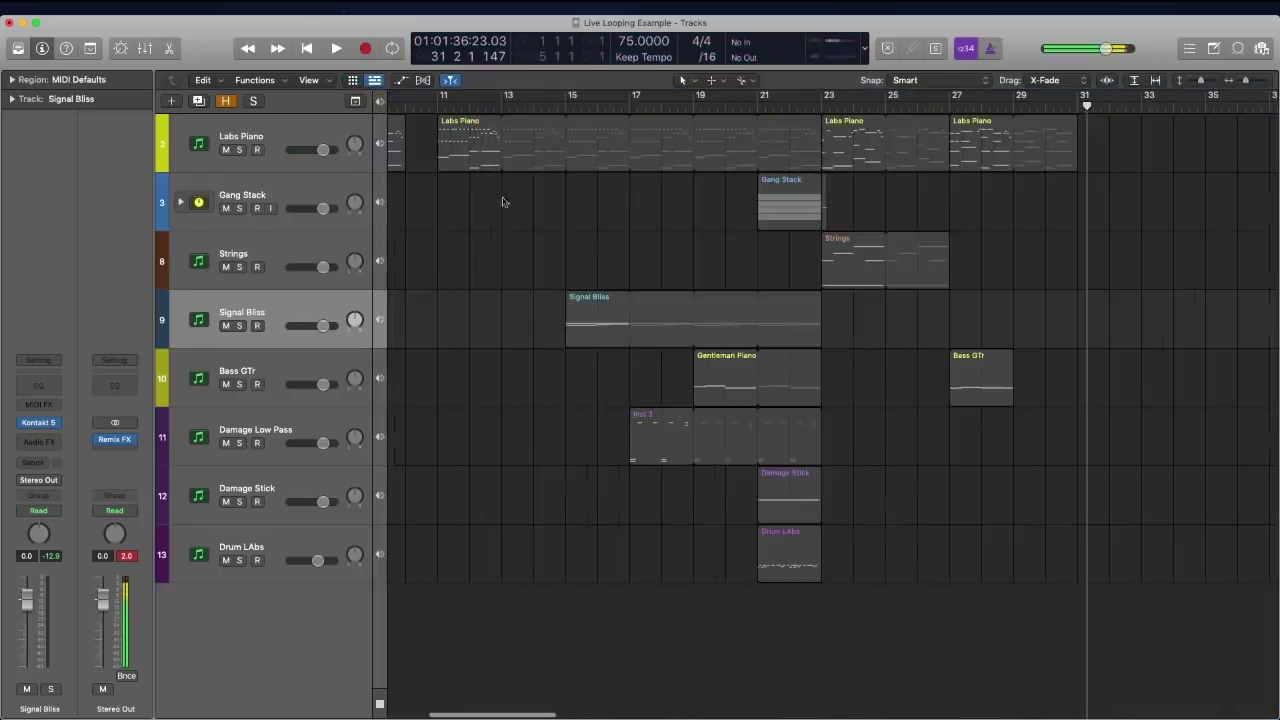
left_click_drag(420, 134, 1137, 570)
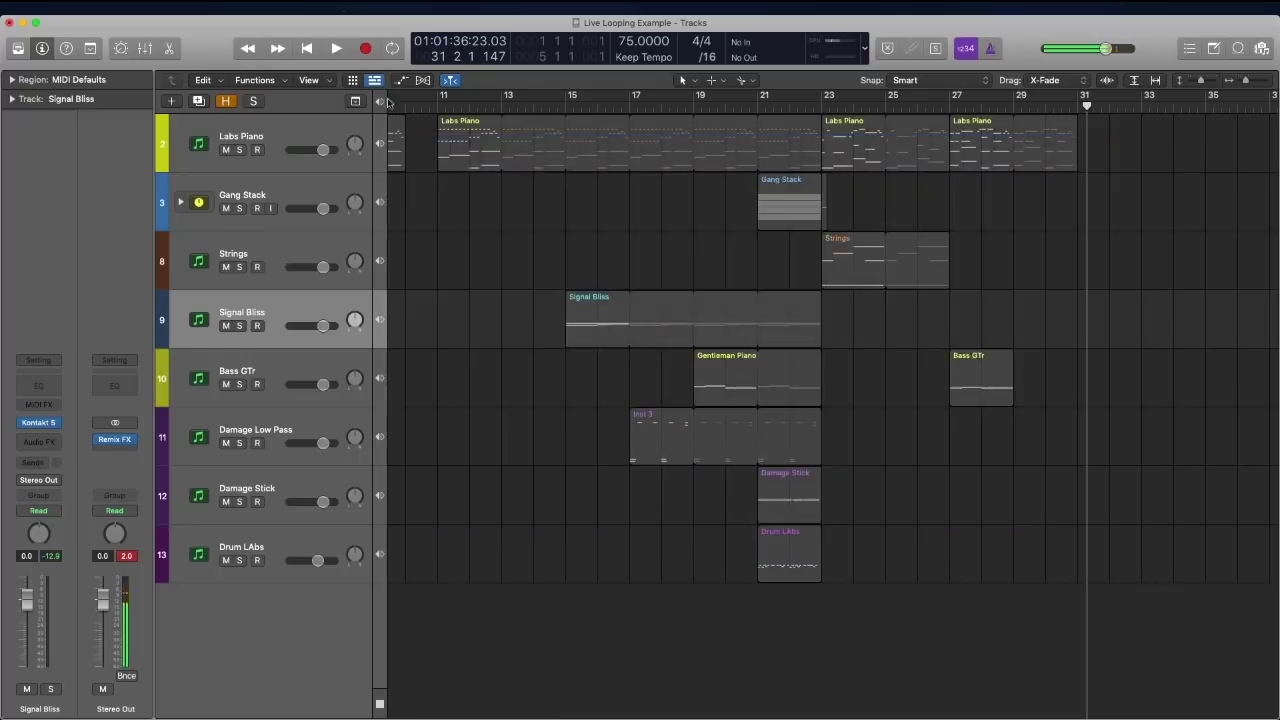
left_click(356, 81)
scroll(562, 253, "right", 2)
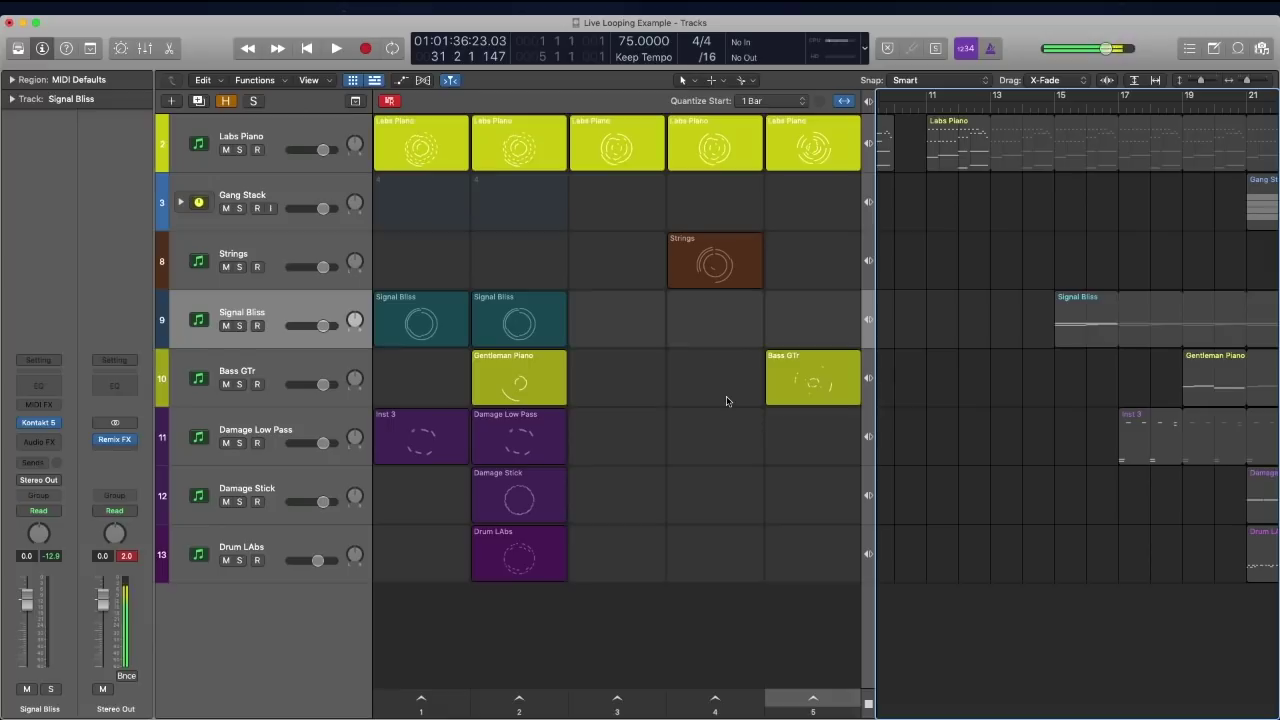
scroll(960, 230, "right", 10)
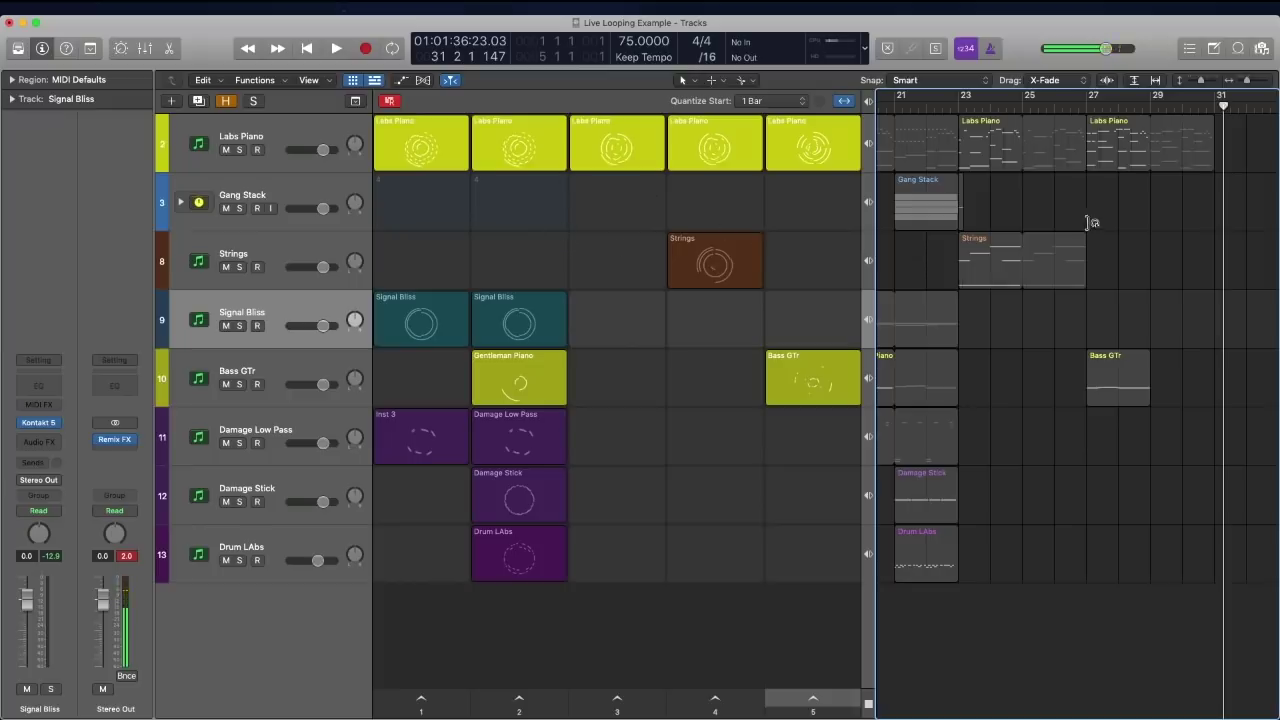
scroll(1097, 236, "left", 10)
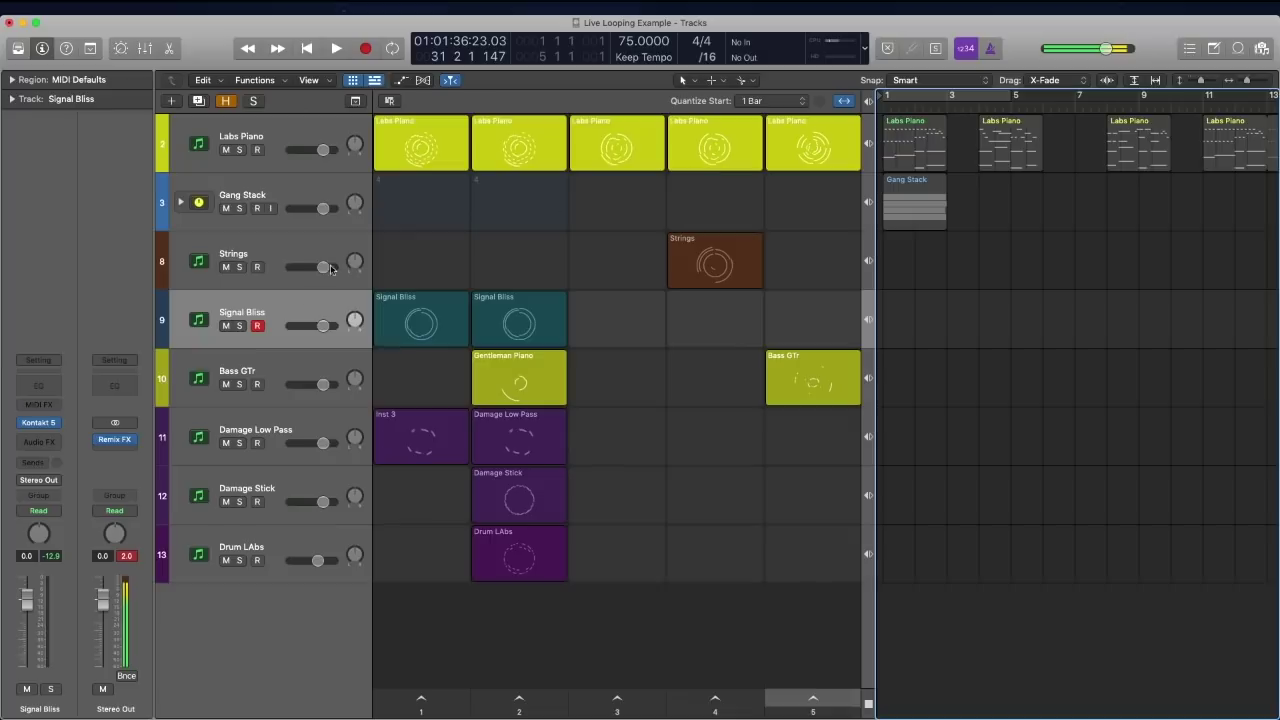
- Hide the Live Loops grid and move the playhead back to bar 13
mouse_move(604, 303)
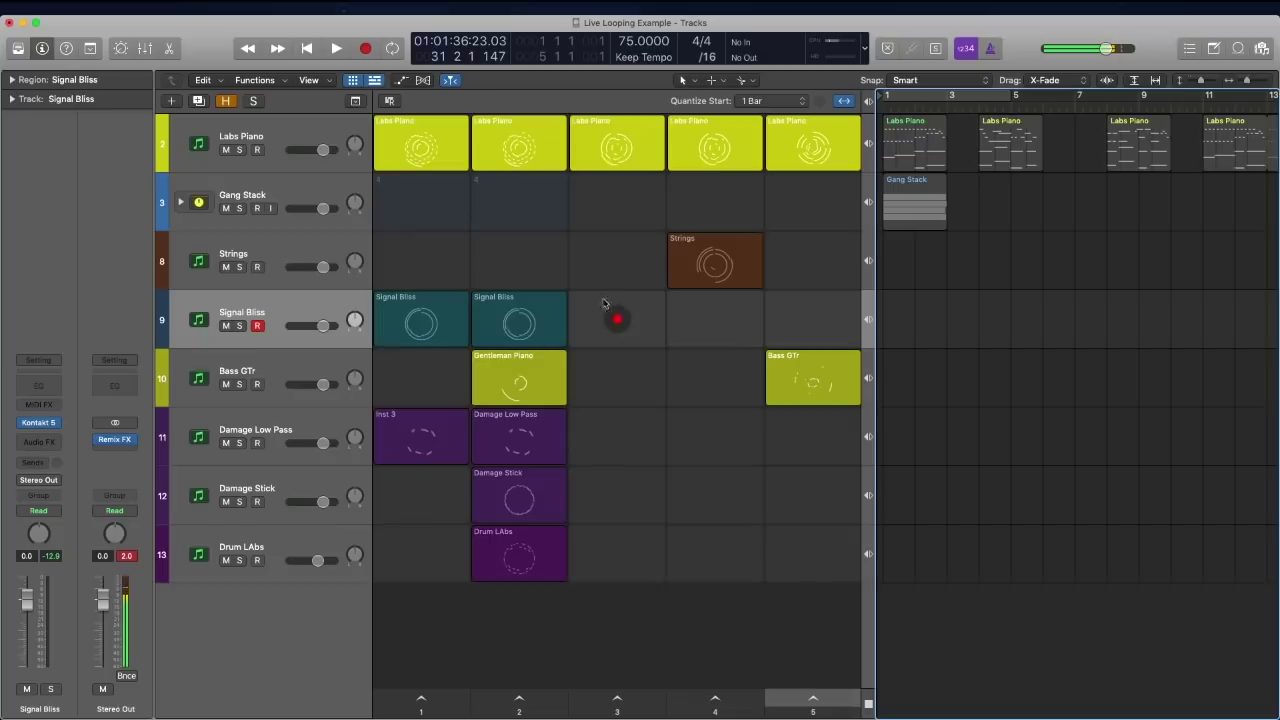
left_click(934, 277)
scroll(934, 277, "right", 5)
left_click(360, 82)
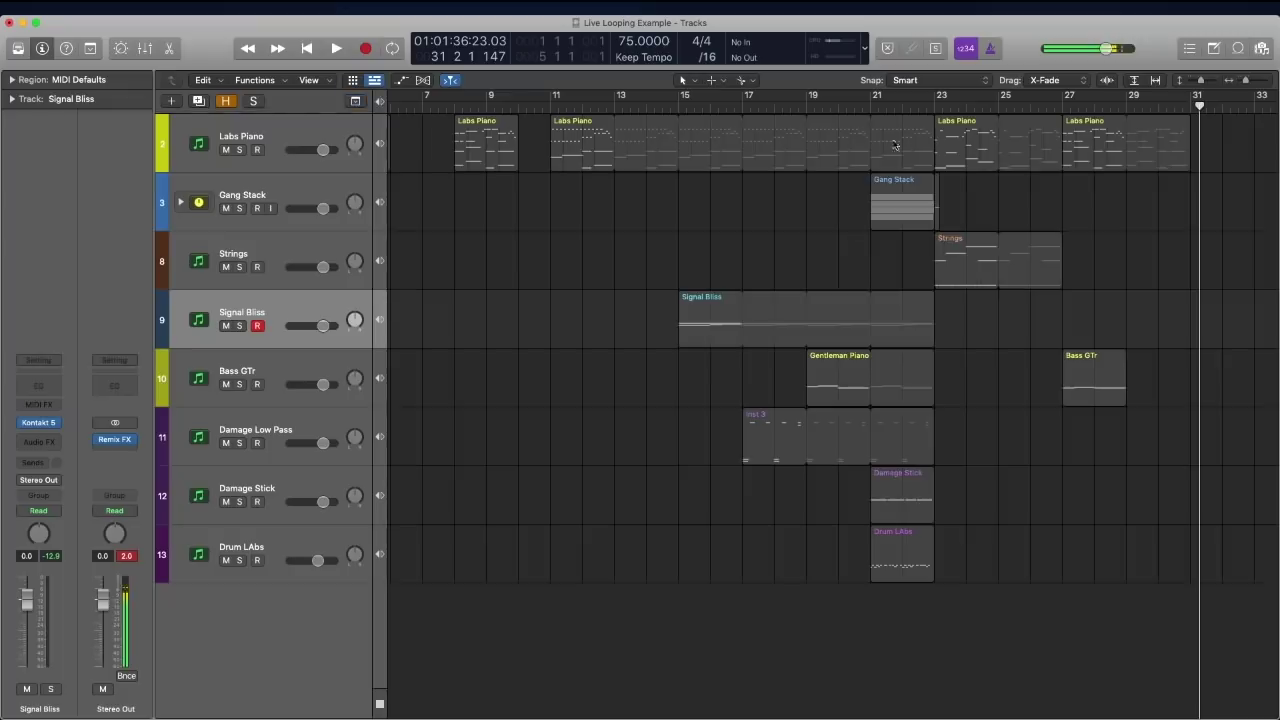
left_click_drag(806, 105, 615, 106)
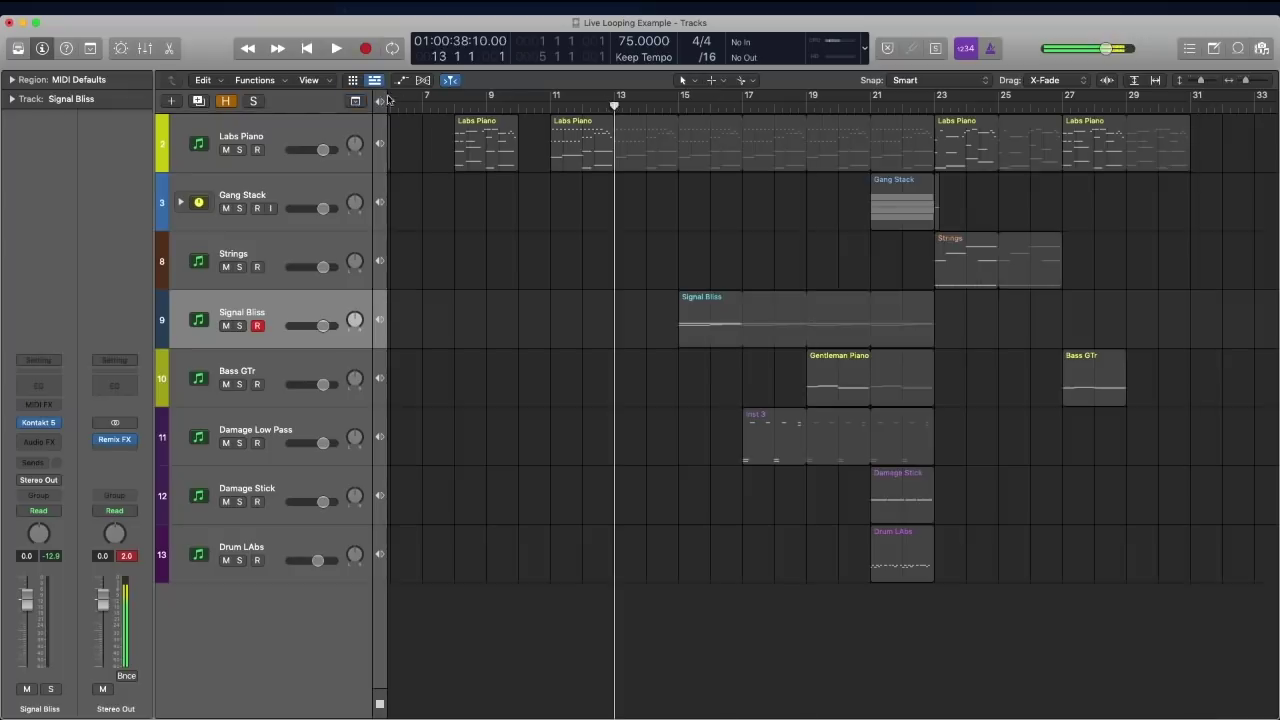
scroll(420, 140, "left", 5)
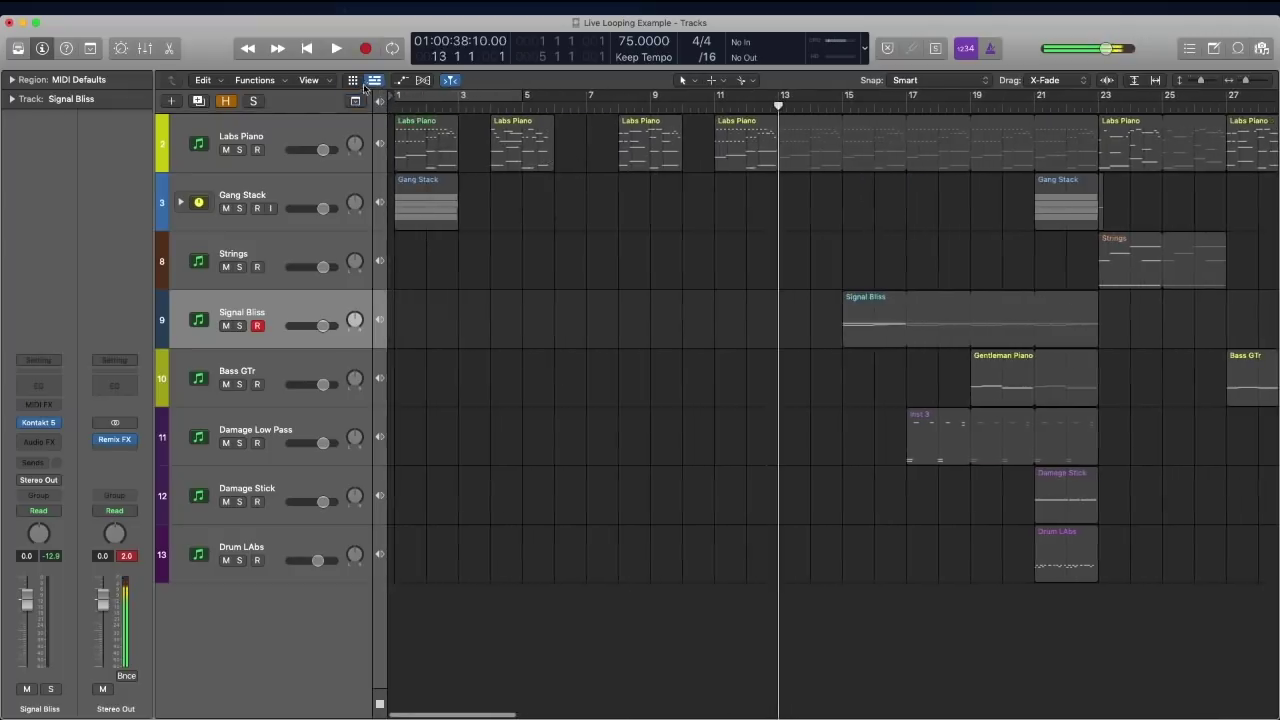
- Show the grid again and drag a Labs Piano region into a new cell in column 9
left_click(423, 135)
left_click(353, 80)
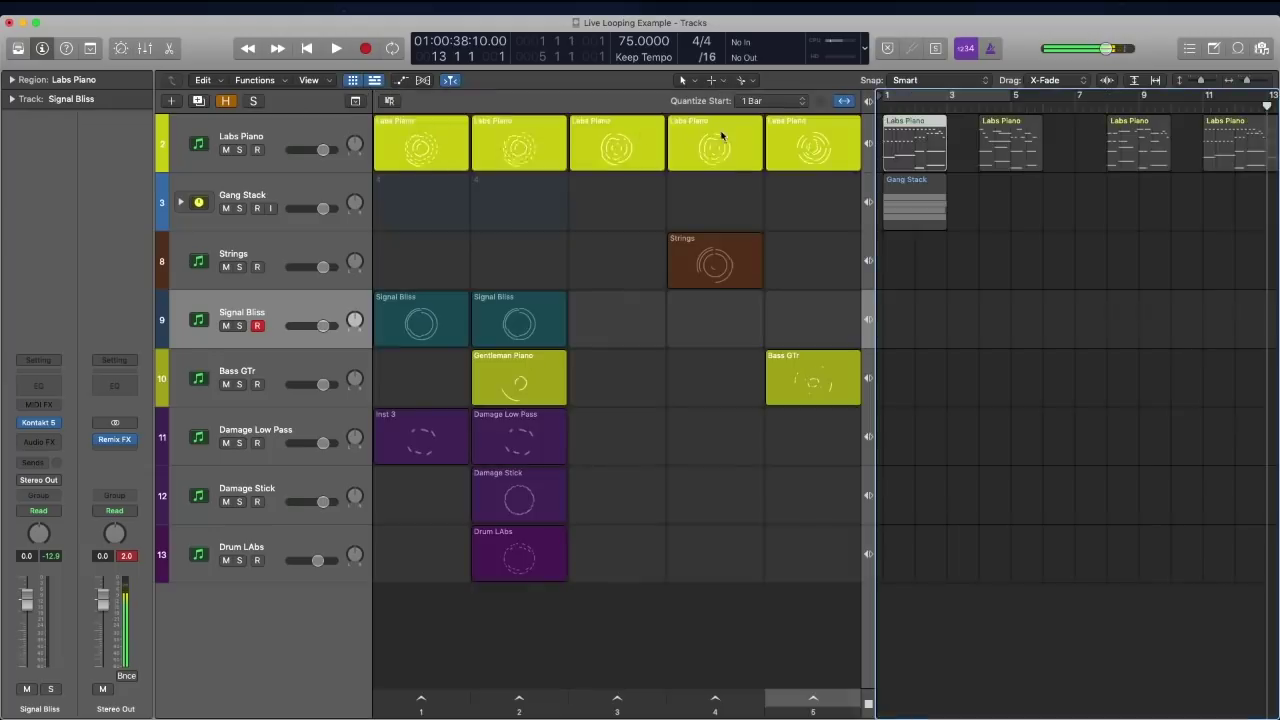
left_click(868, 143)
scroll(1000, 200, "right", 2)
scroll(760, 177, "right", 6)
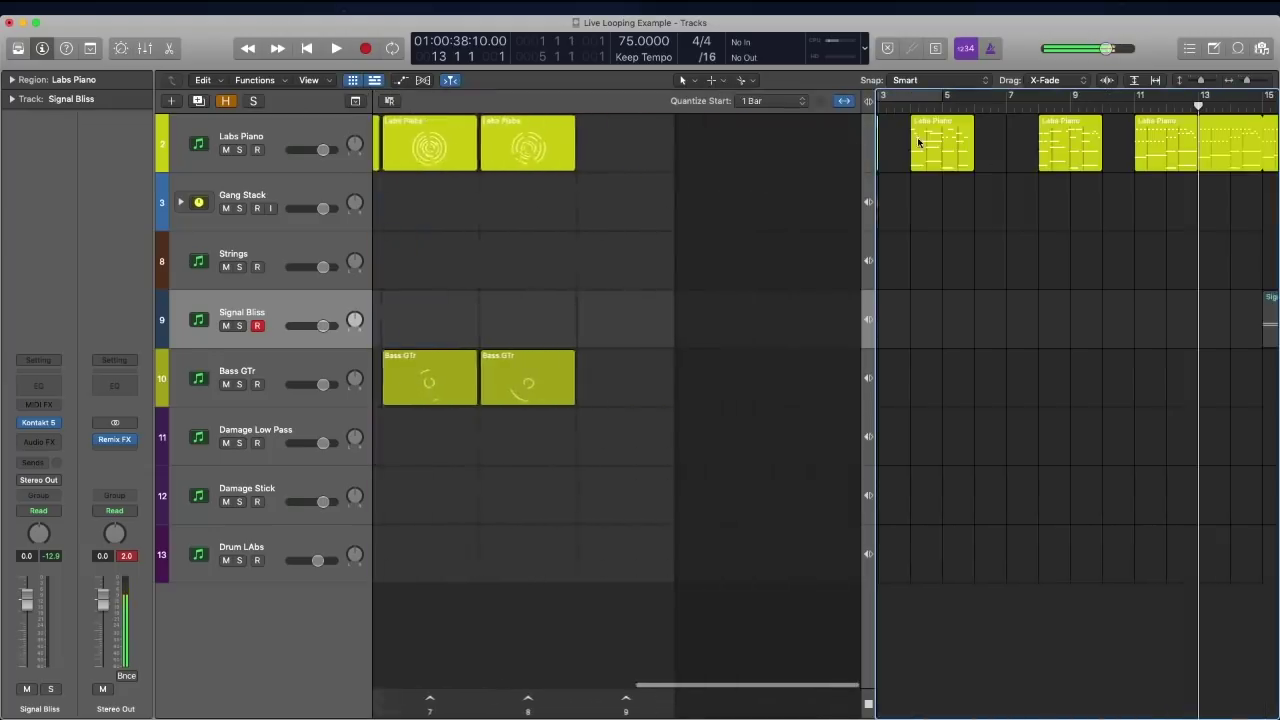
left_click_drag(926, 150, 630, 143)
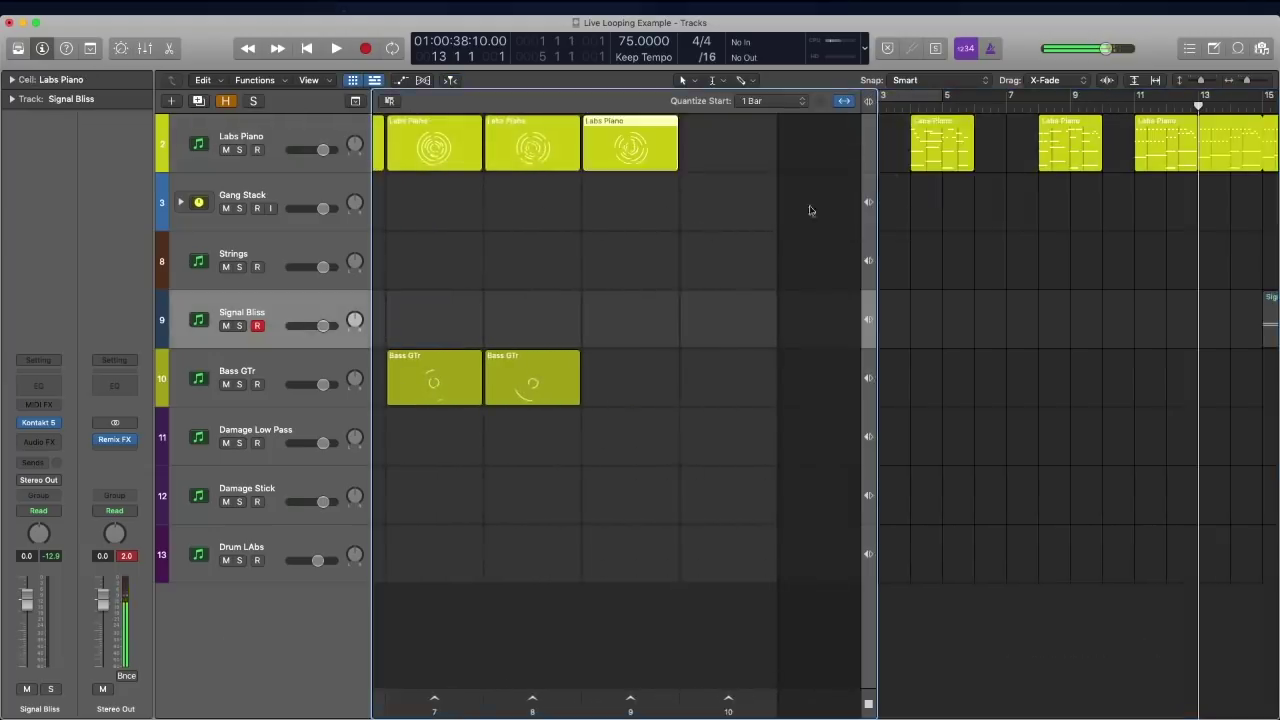
scroll(947, 148, "left", 1)
scroll(947, 148, "left", 2)
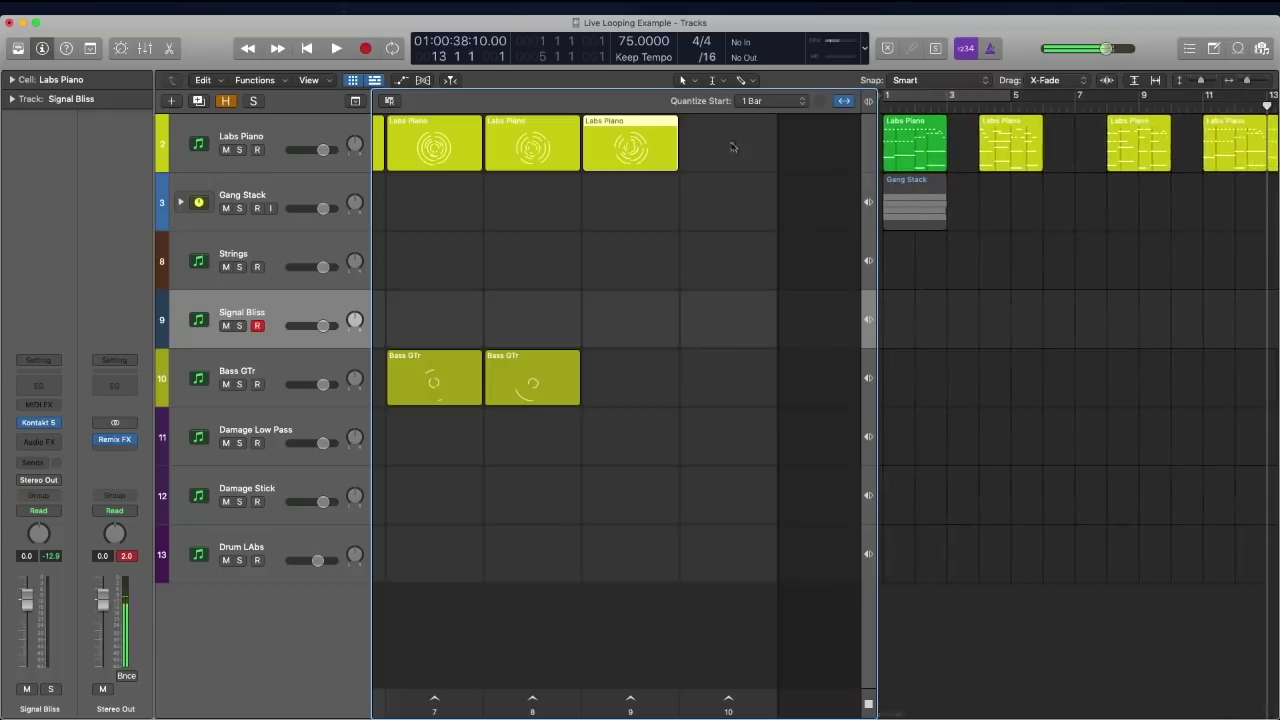
mouse_move(656, 137)
- Delete the new column 9 Labs Piano cell, then delete and restore the column 8 cell
key("Delete")
mouse_move(553, 130)
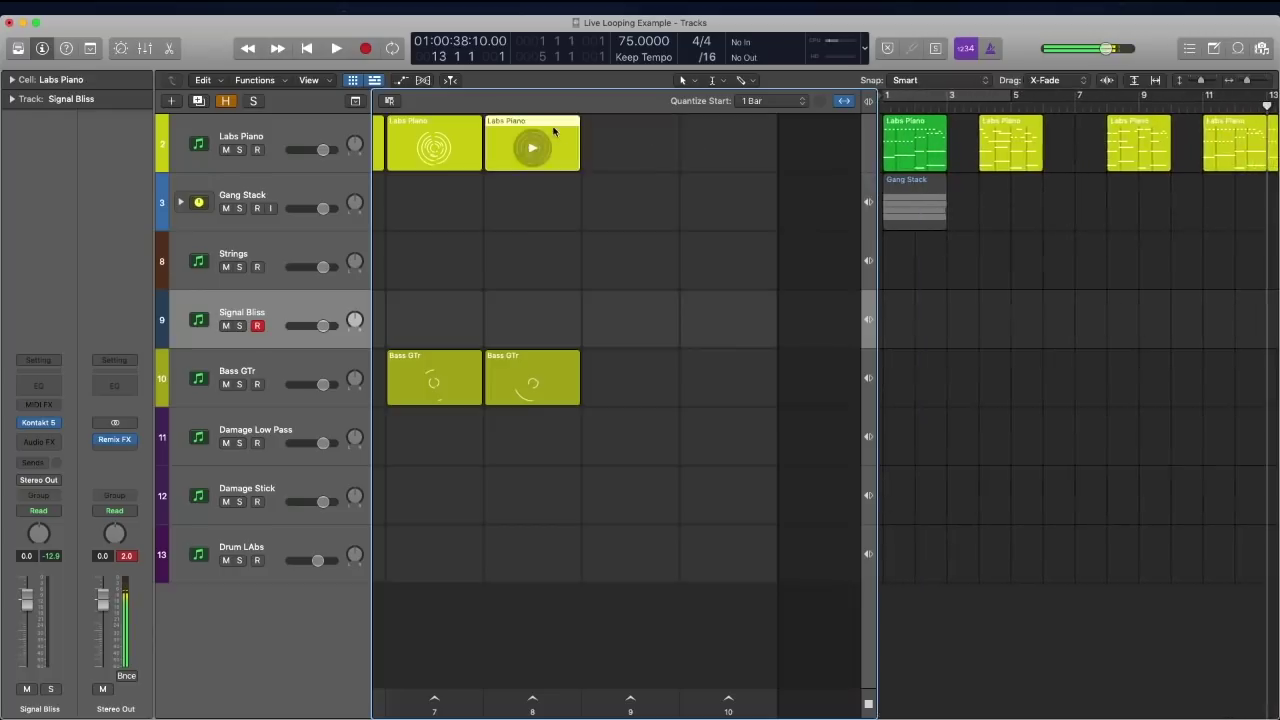
key("Delete")
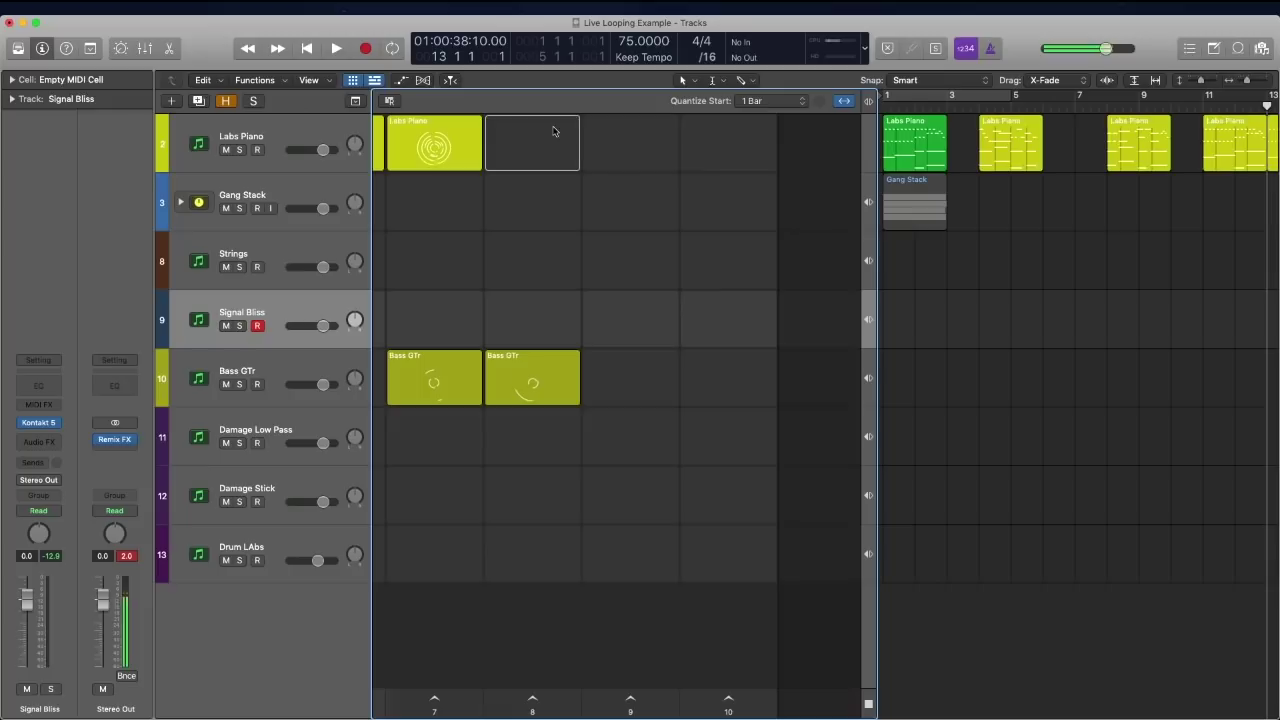
key("super+z")
- Toggle the grid column width back to narrow, reset the output peaks, and hide the Tracks view
left_click(844, 101)
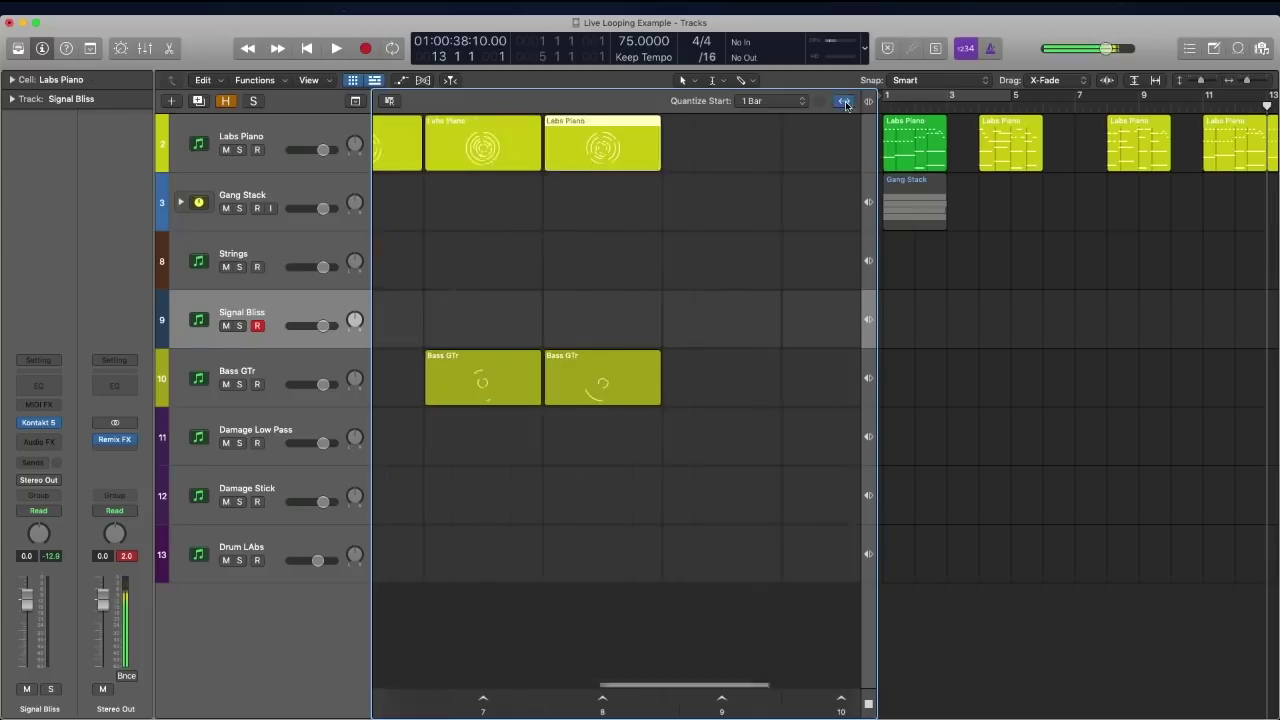
left_click(844, 101)
left_click(844, 101)
left_click(844, 101)
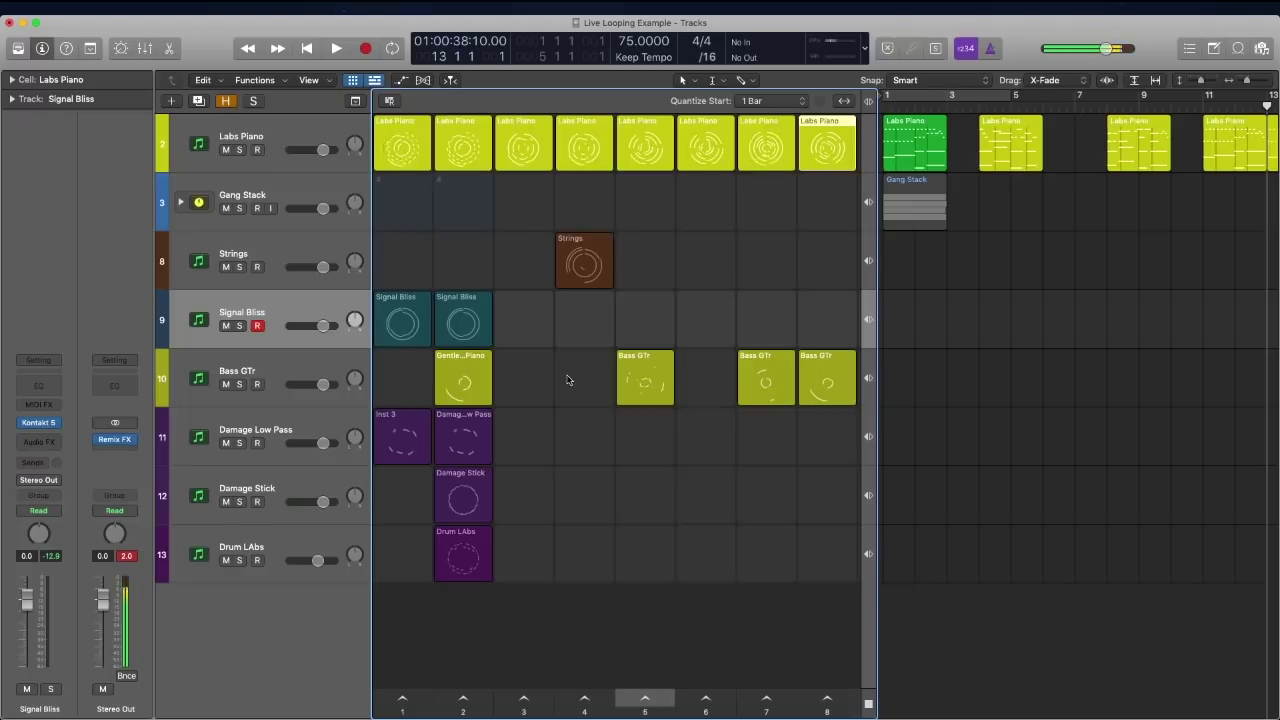
left_click(127, 558)
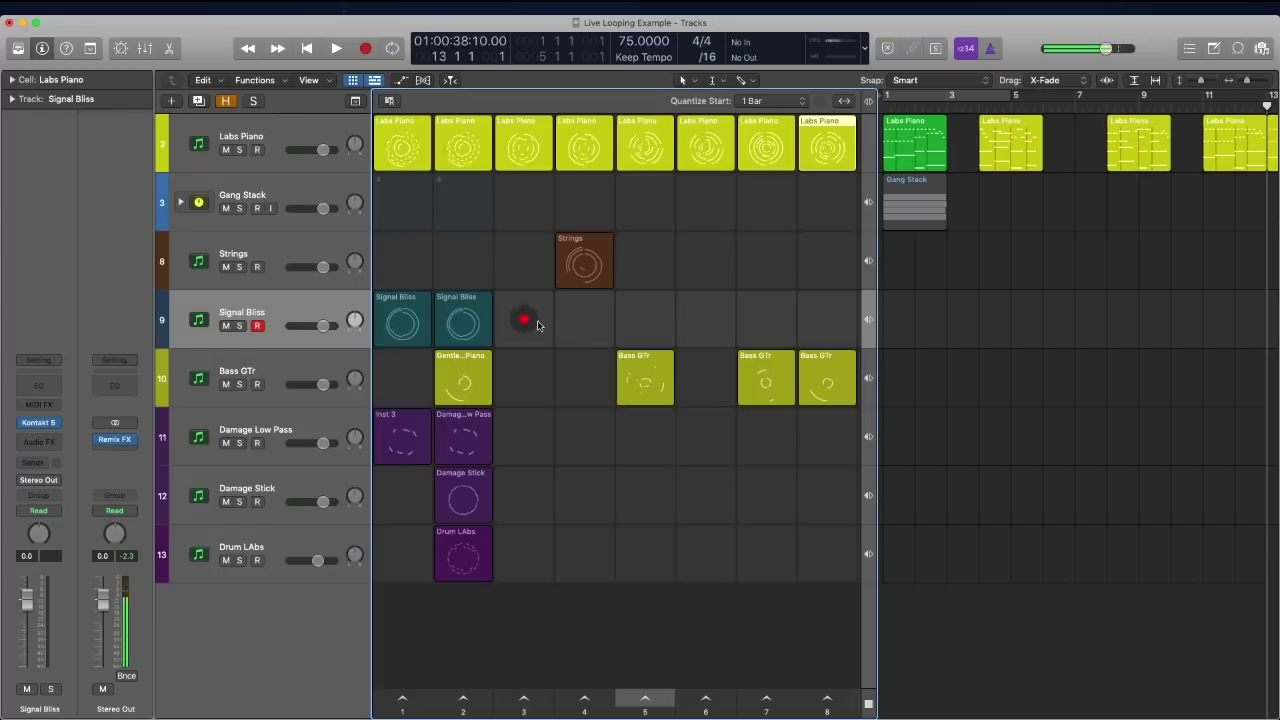
left_click(376, 81)
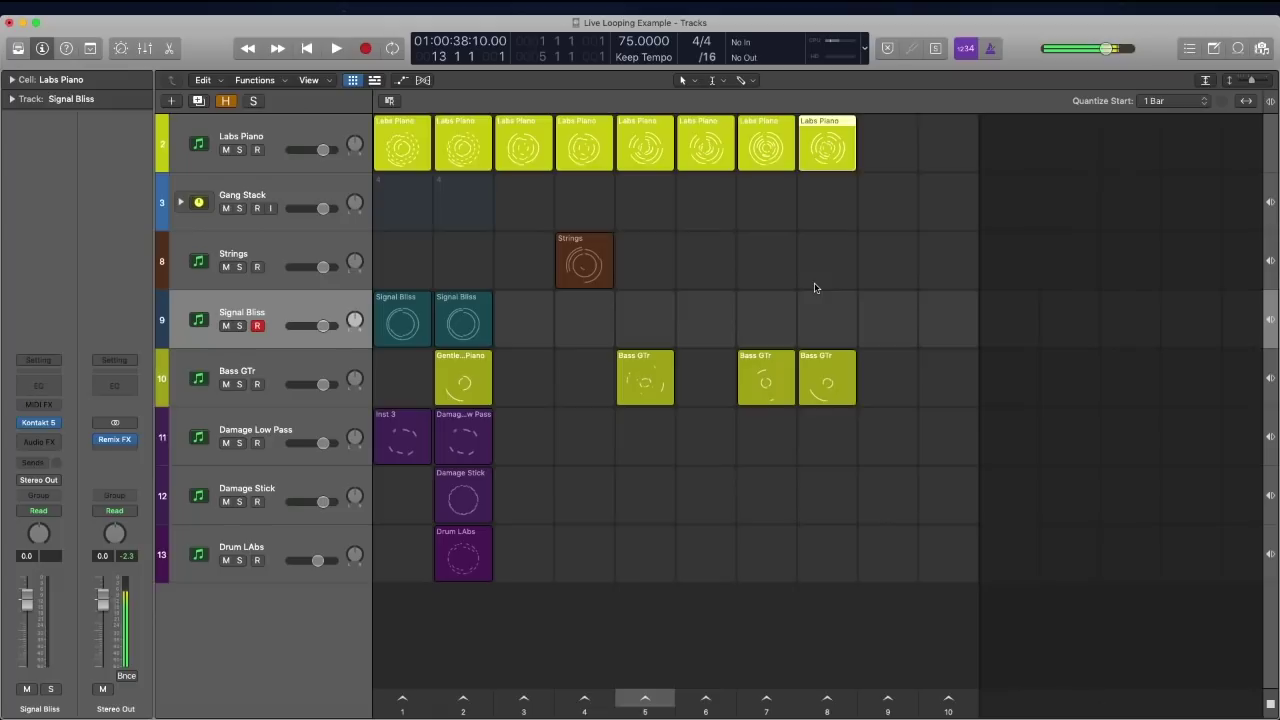
- Fit the Live Loops grid columns to the full window width with Command-Right
key("super+Right")
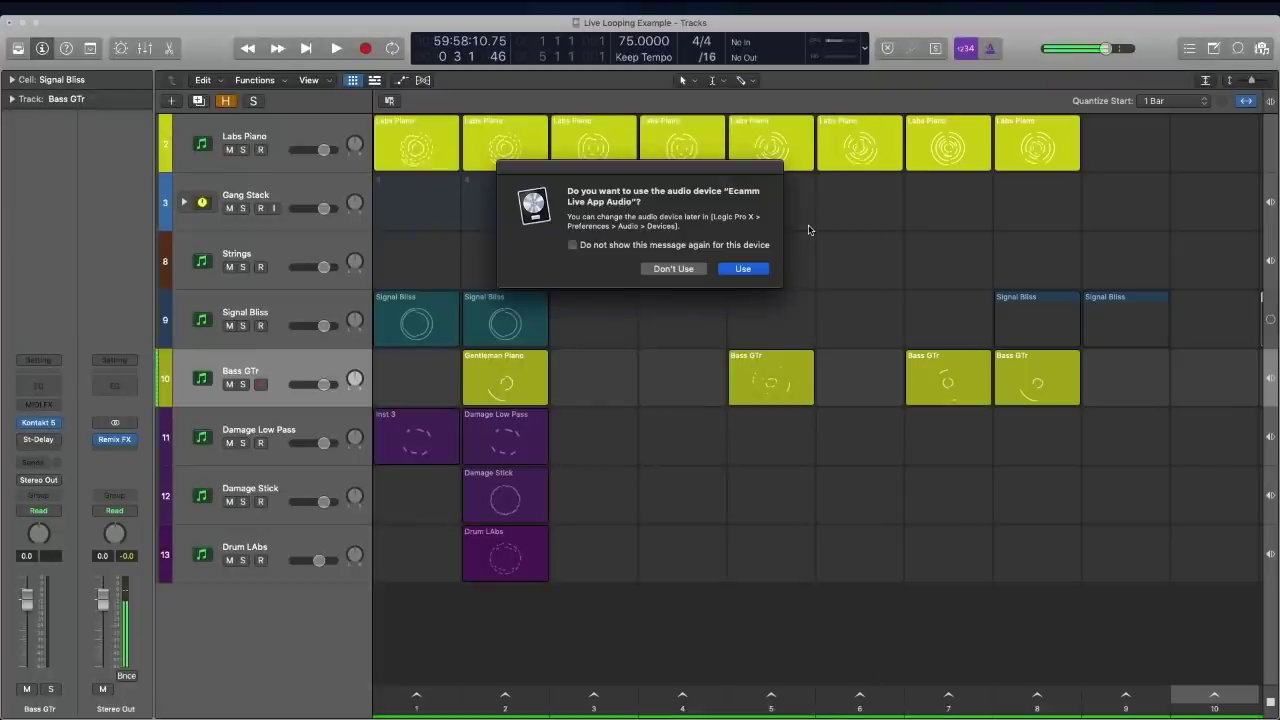
- Dismiss the audio device prompt, then play the Live Loops for about 26 seconds and stop
key("Return")
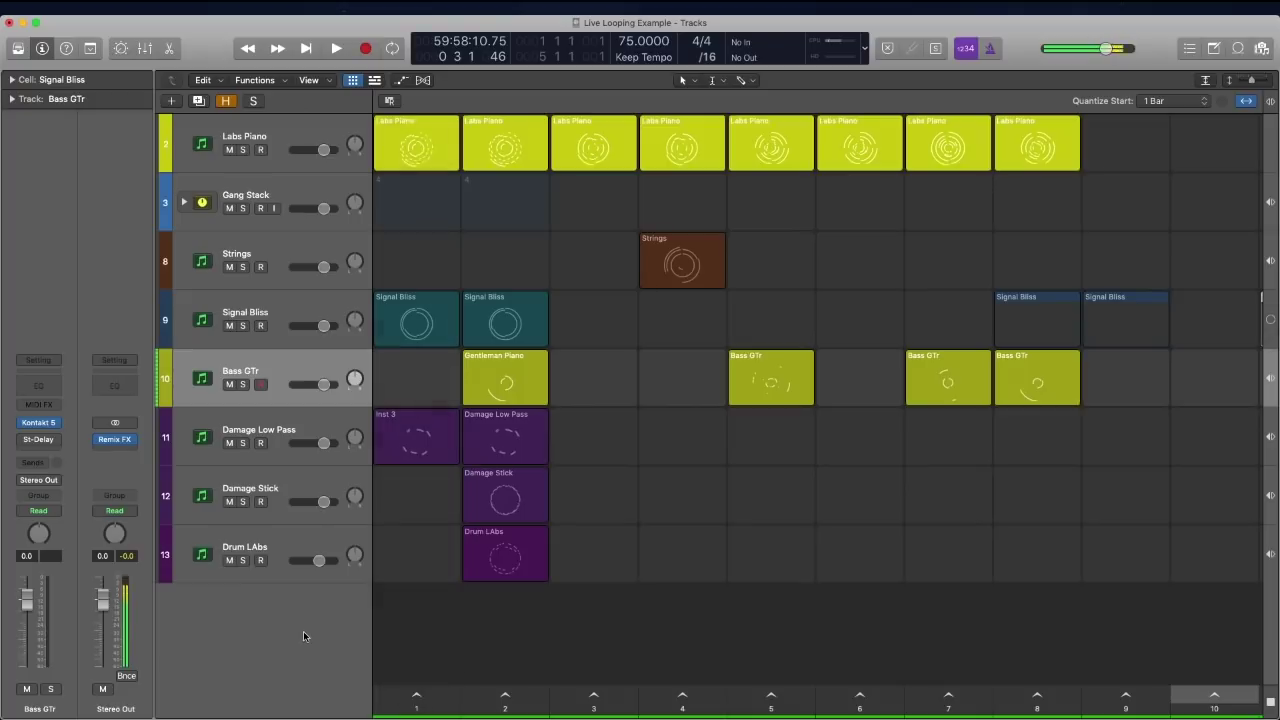
key("space")
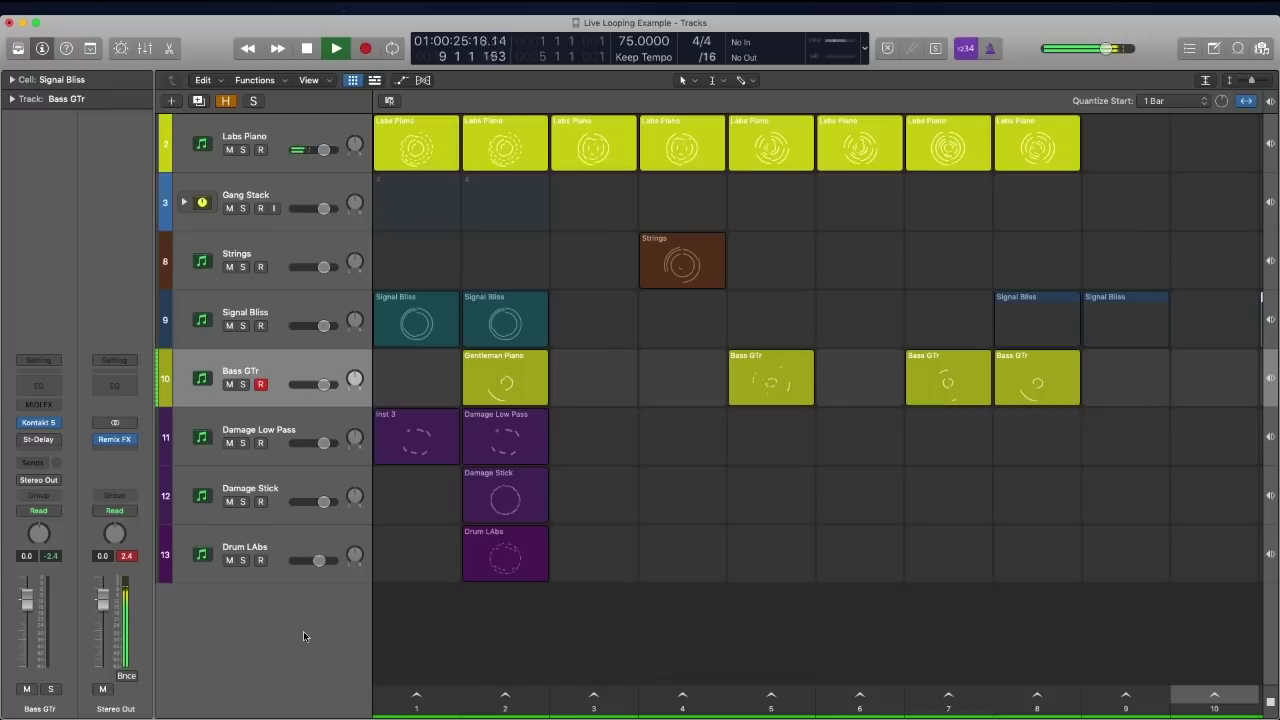
key("space")
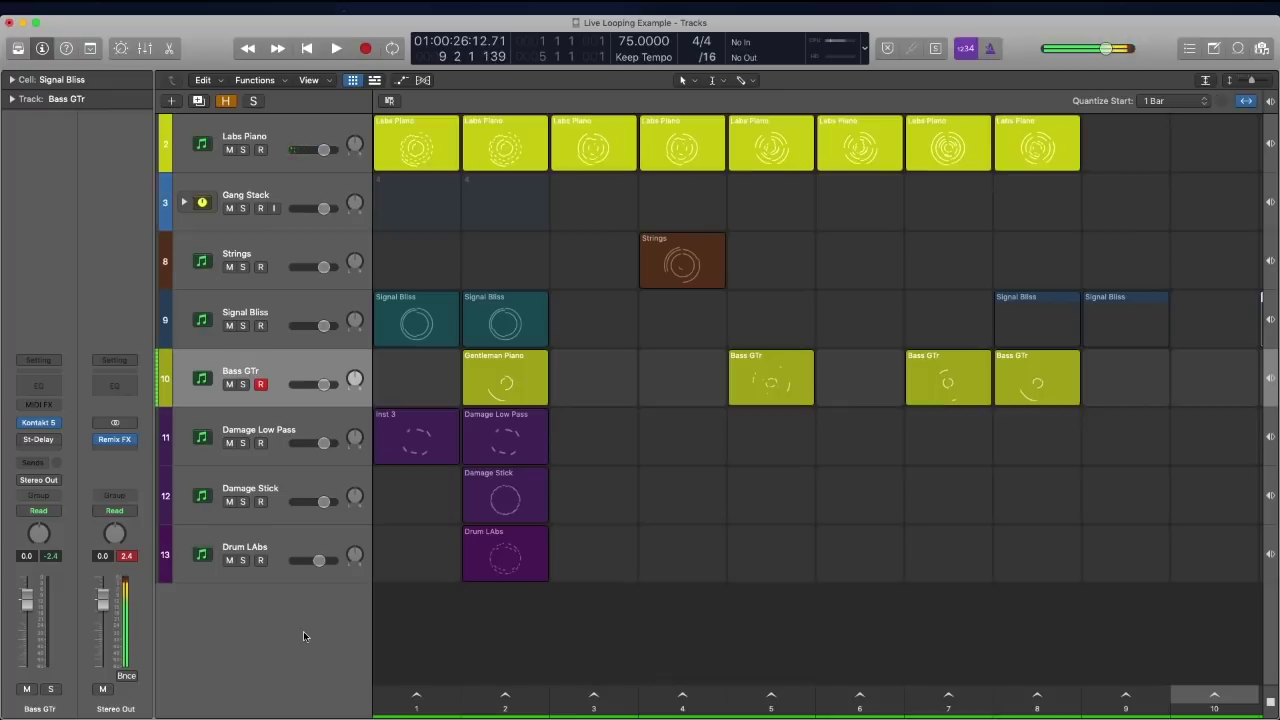